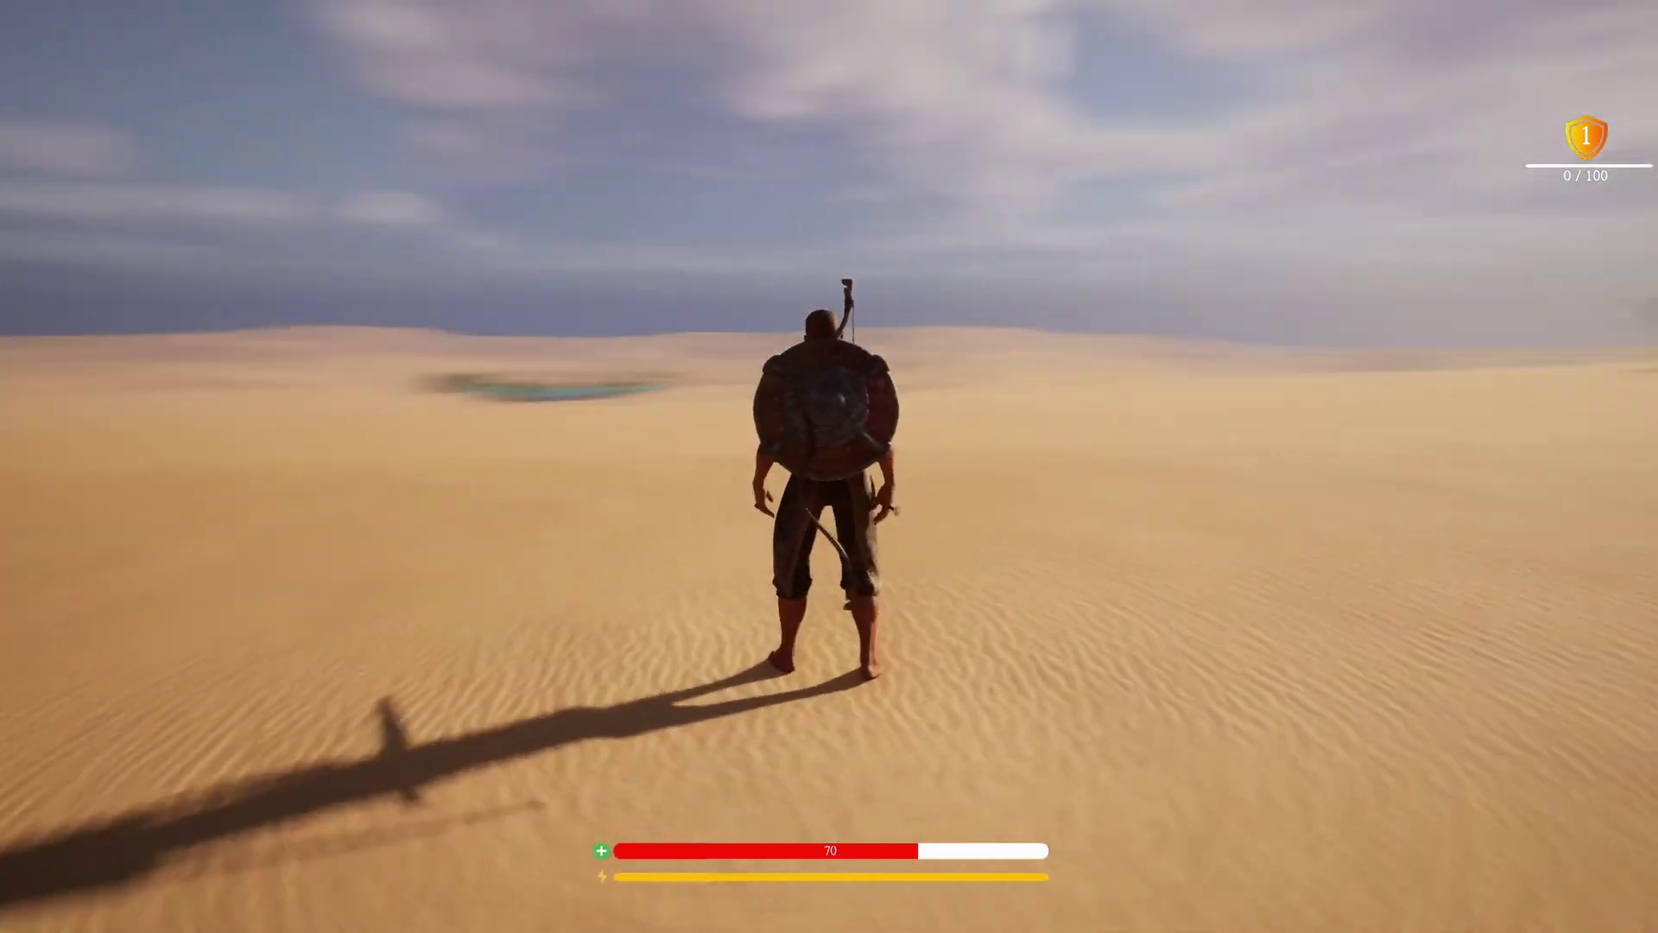
pyautogui.press('1')
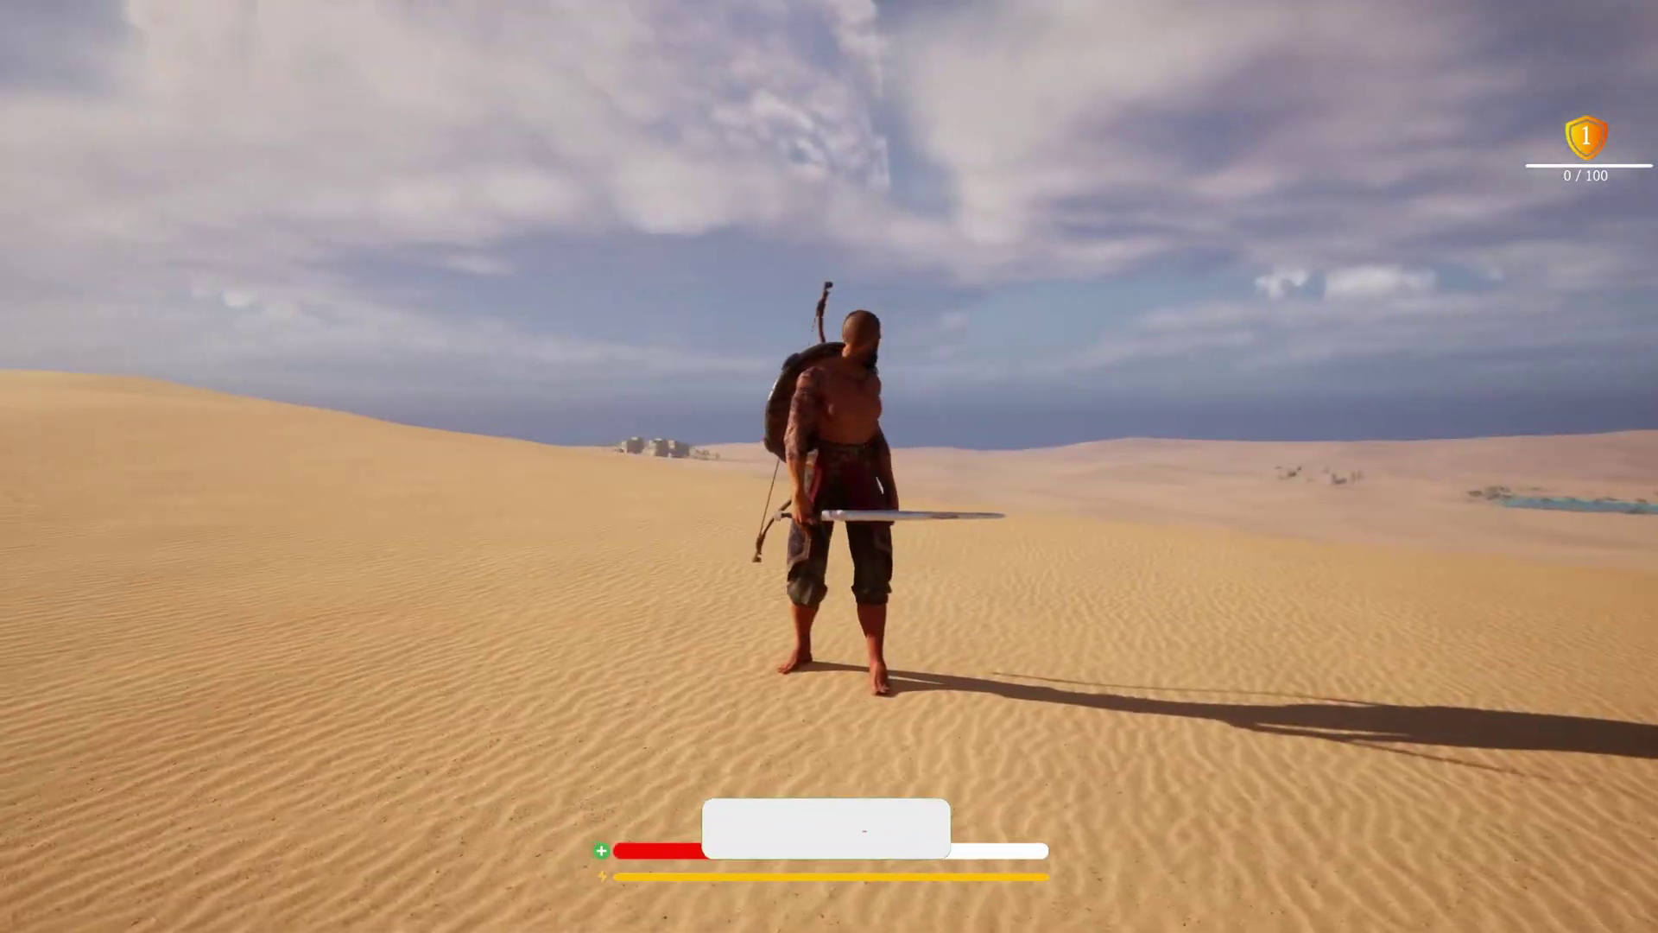
pyautogui.press('a')
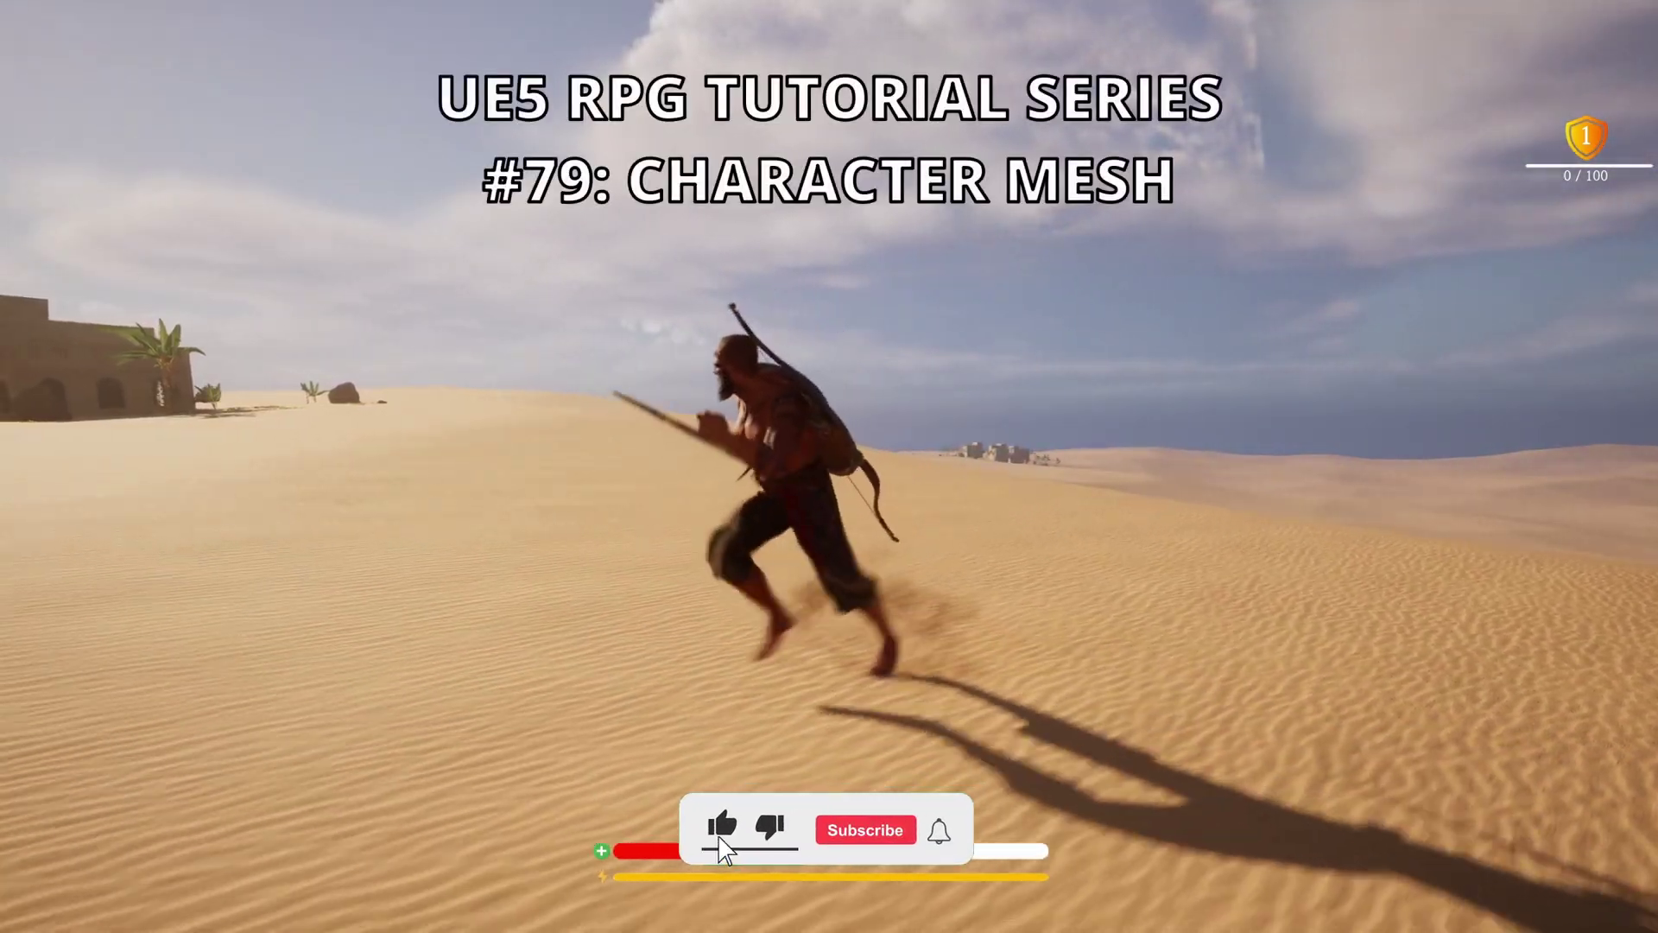
pyautogui.press('w')
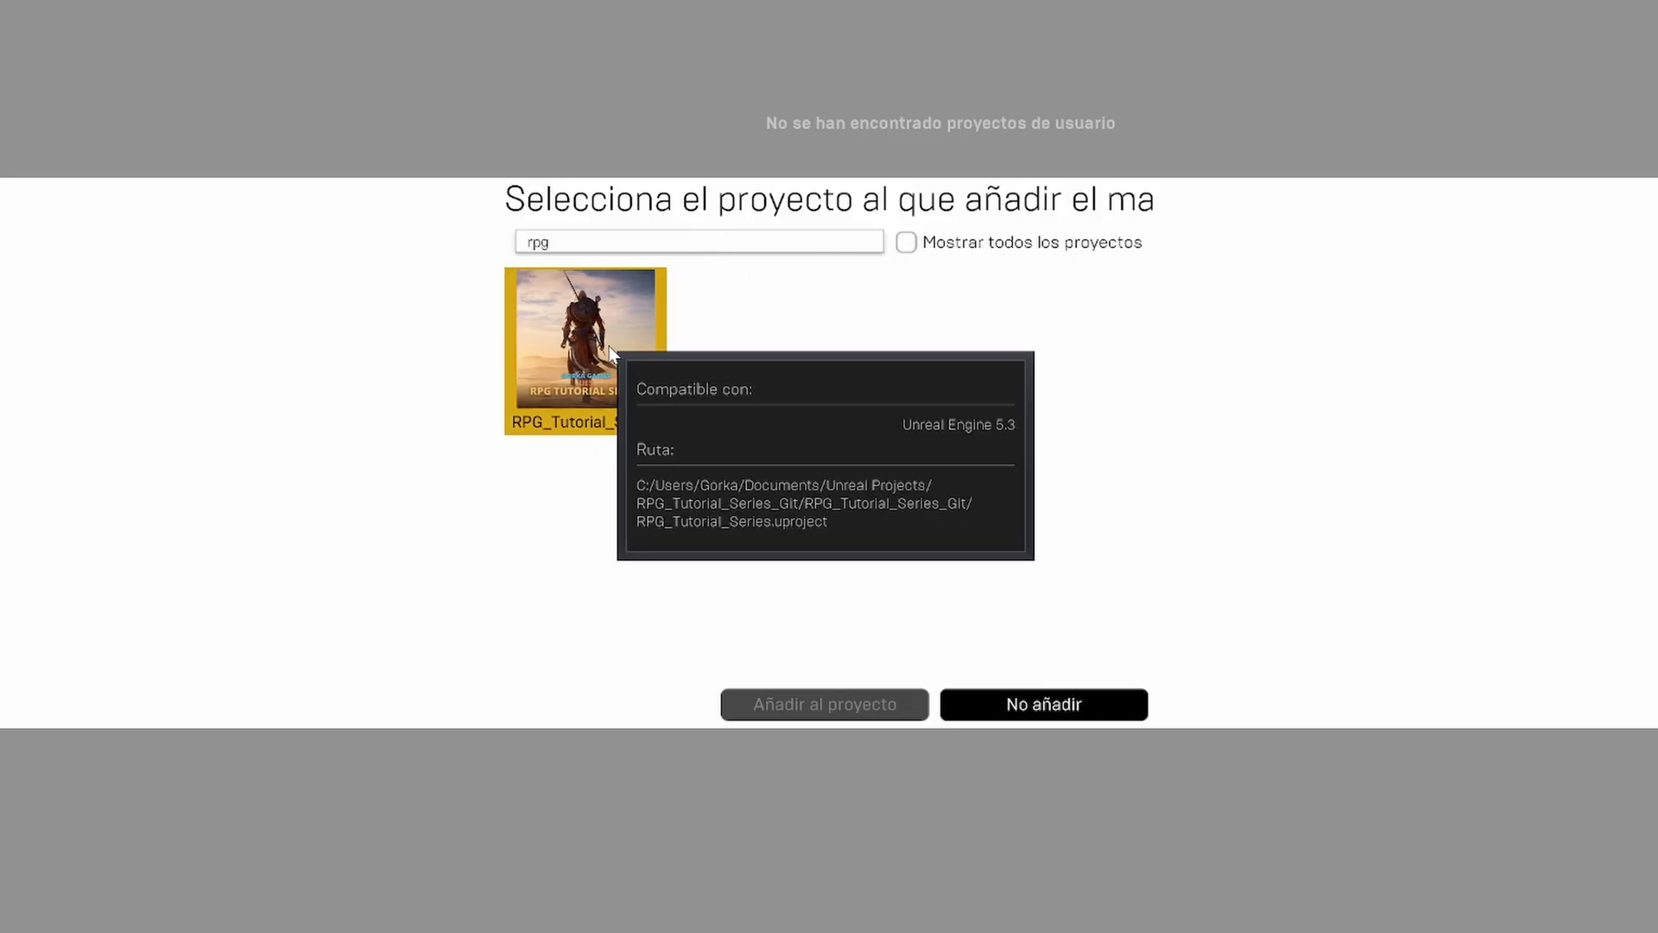
# - Select the RPG_Tutorial_Series project as the one to add the asset pack to
pyautogui.click(585, 345)
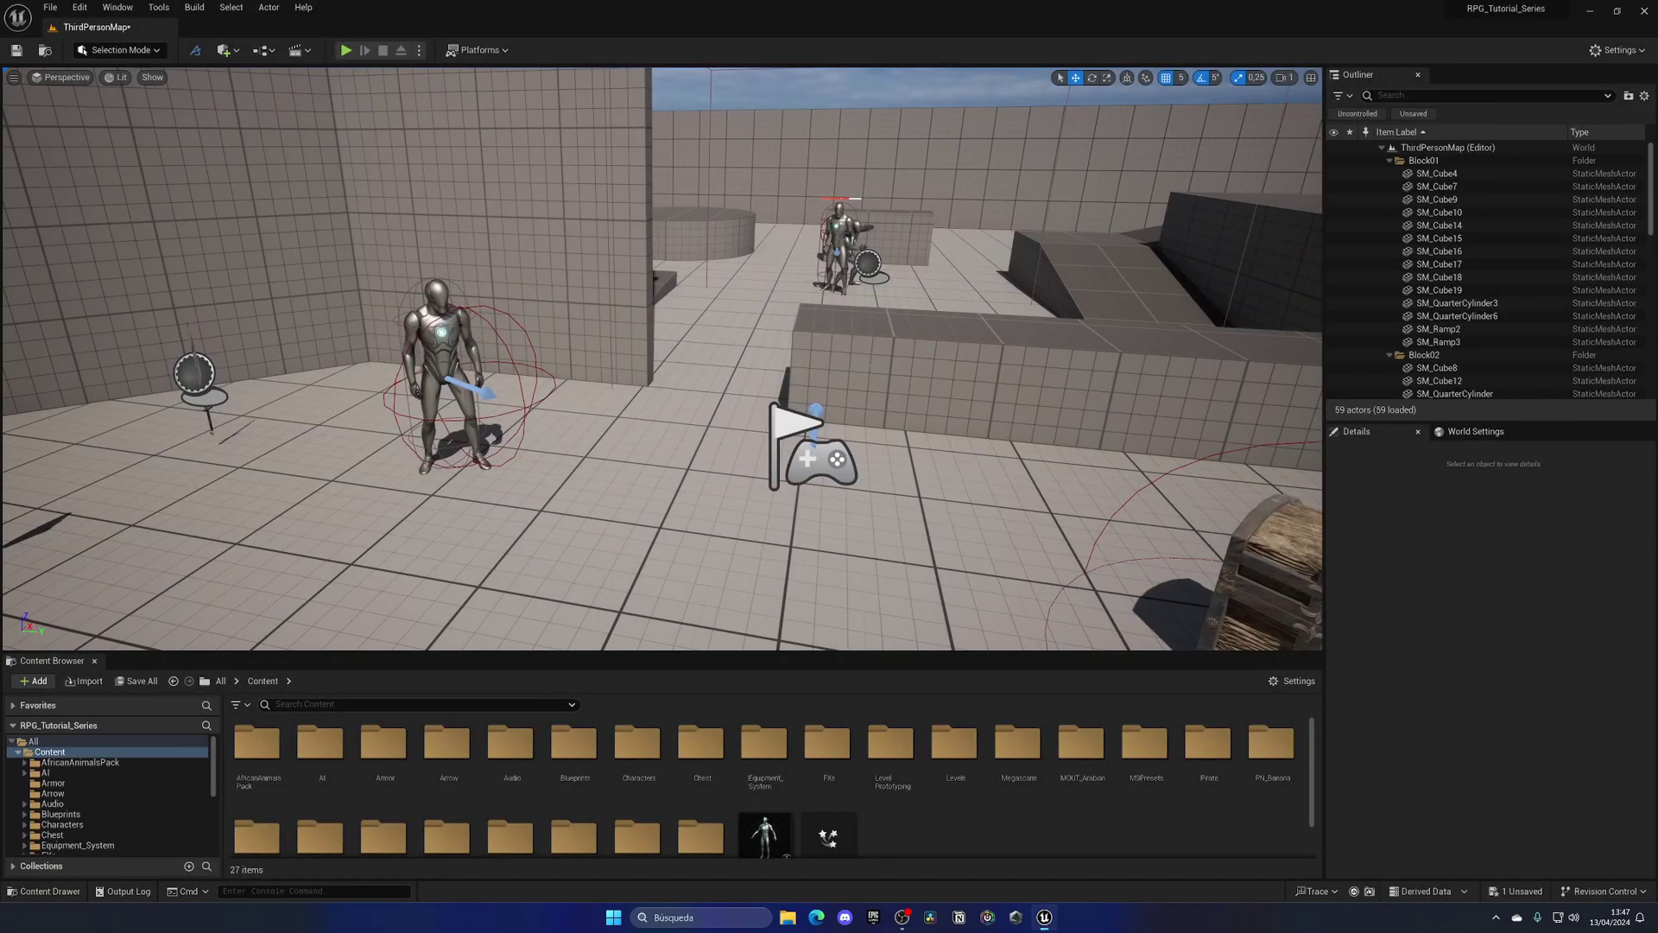
# - Enlarge the asset browsing area and open the Pirate/Mesh_UE5/Full folder
pyautogui.press('s')
pyautogui.moveTo(661, 358); pyautogui.dragTo(679, 358, button='right')
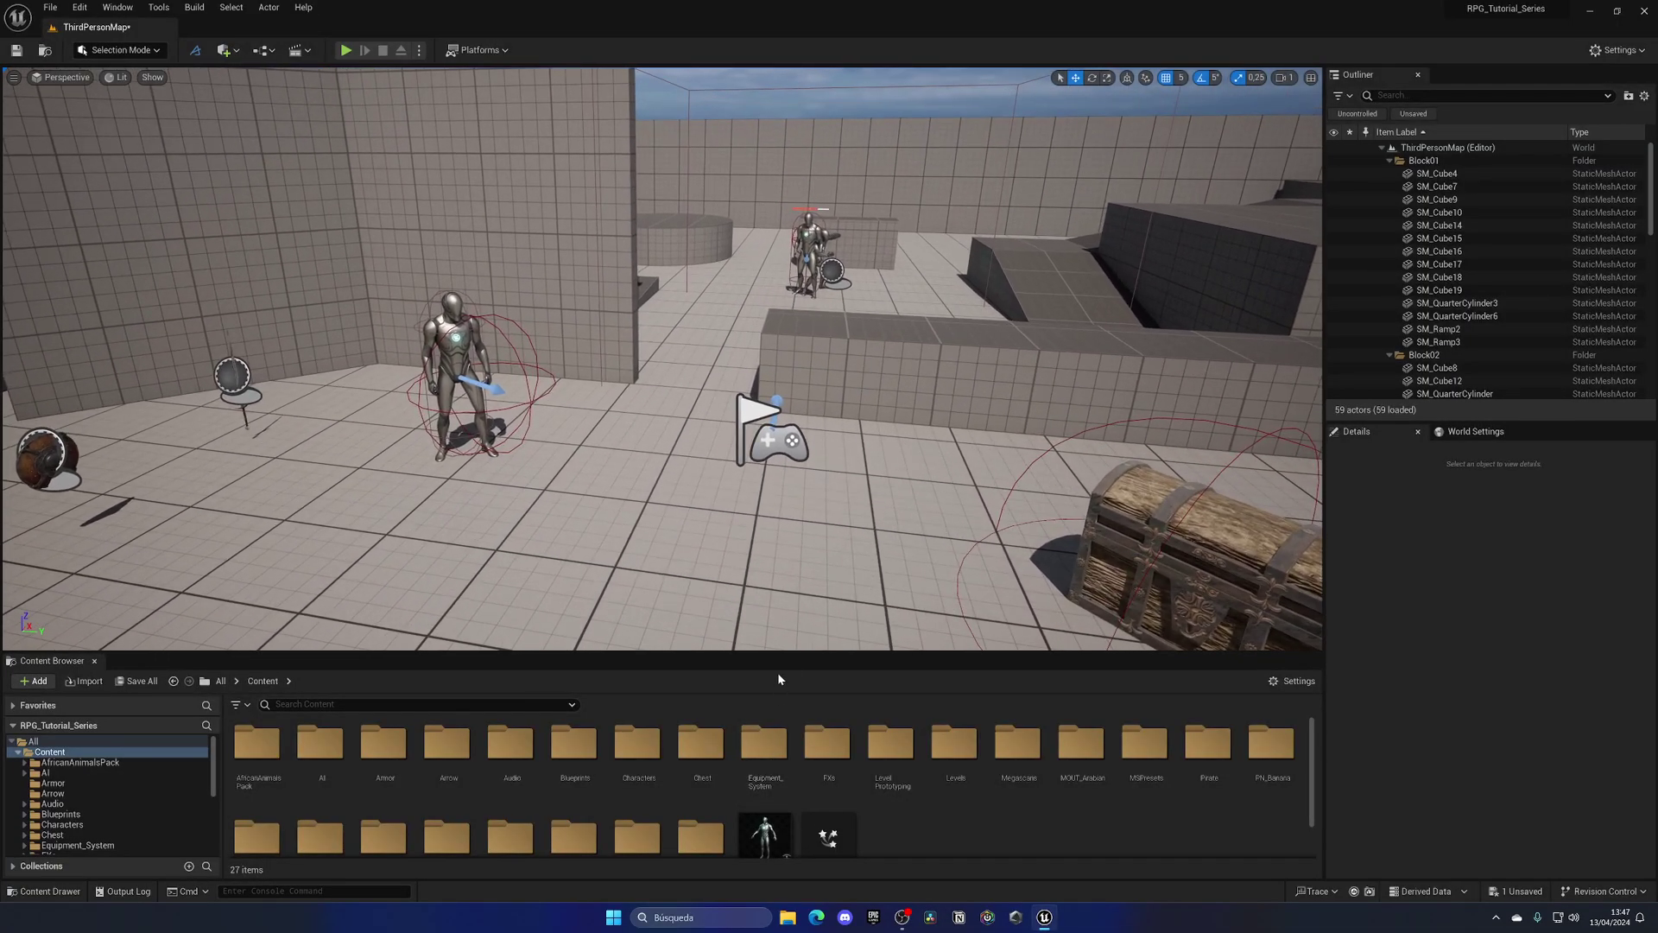
pyautogui.moveTo(769, 654); pyautogui.dragTo(767, 570)
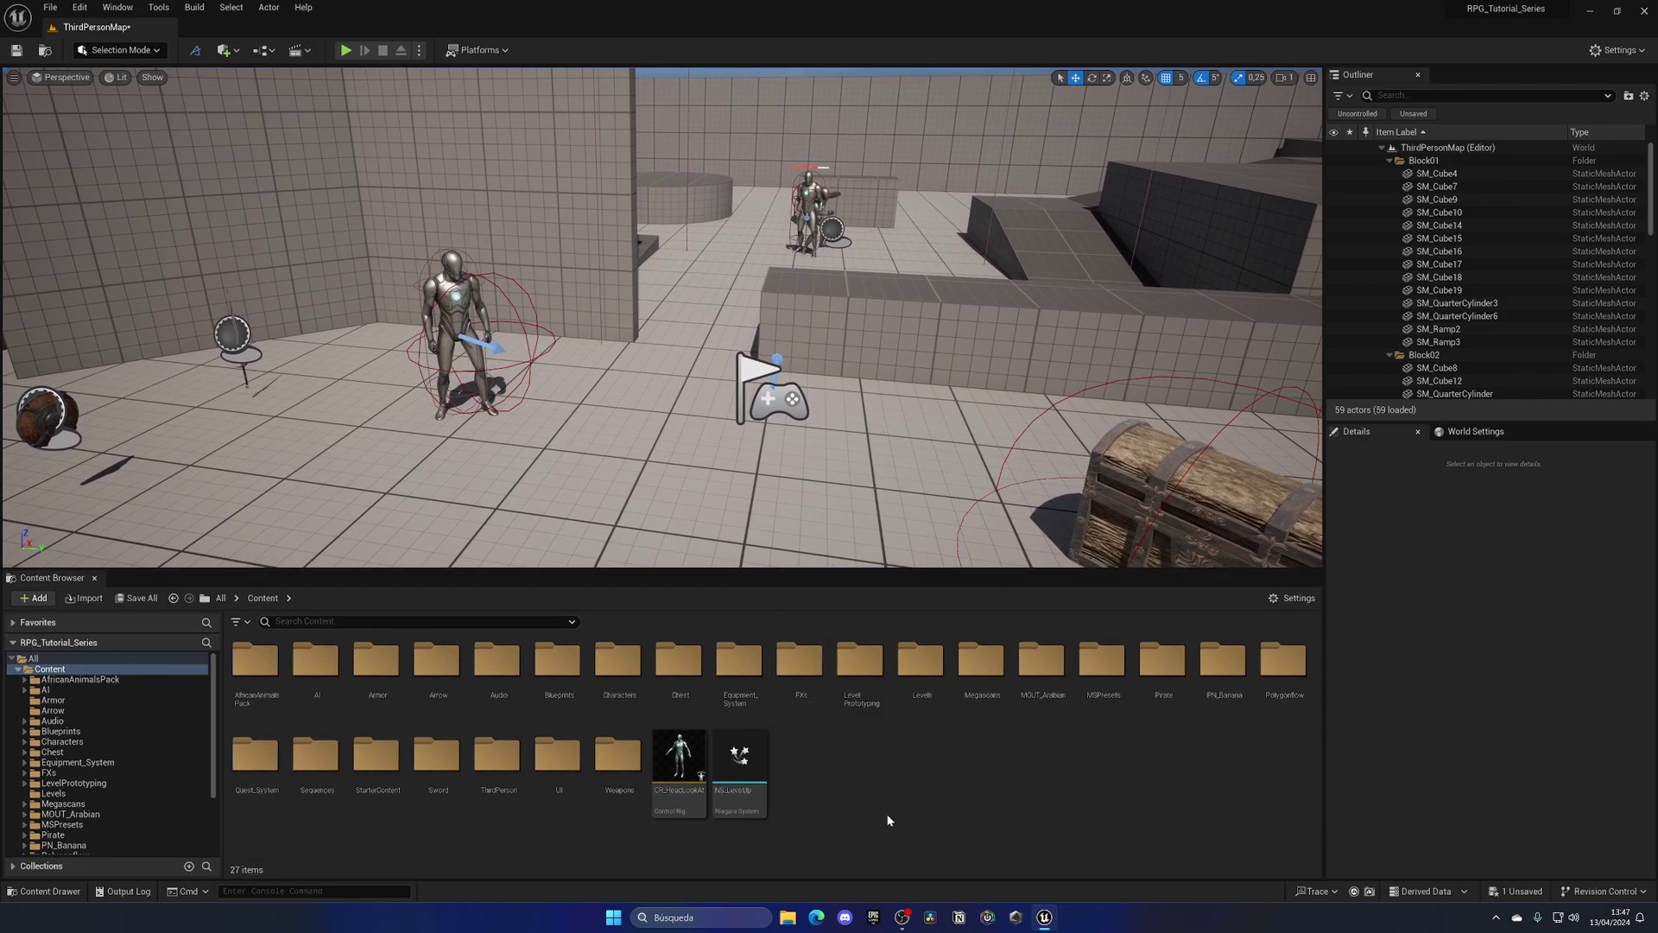
pyautogui.doubleClick(1149, 656)
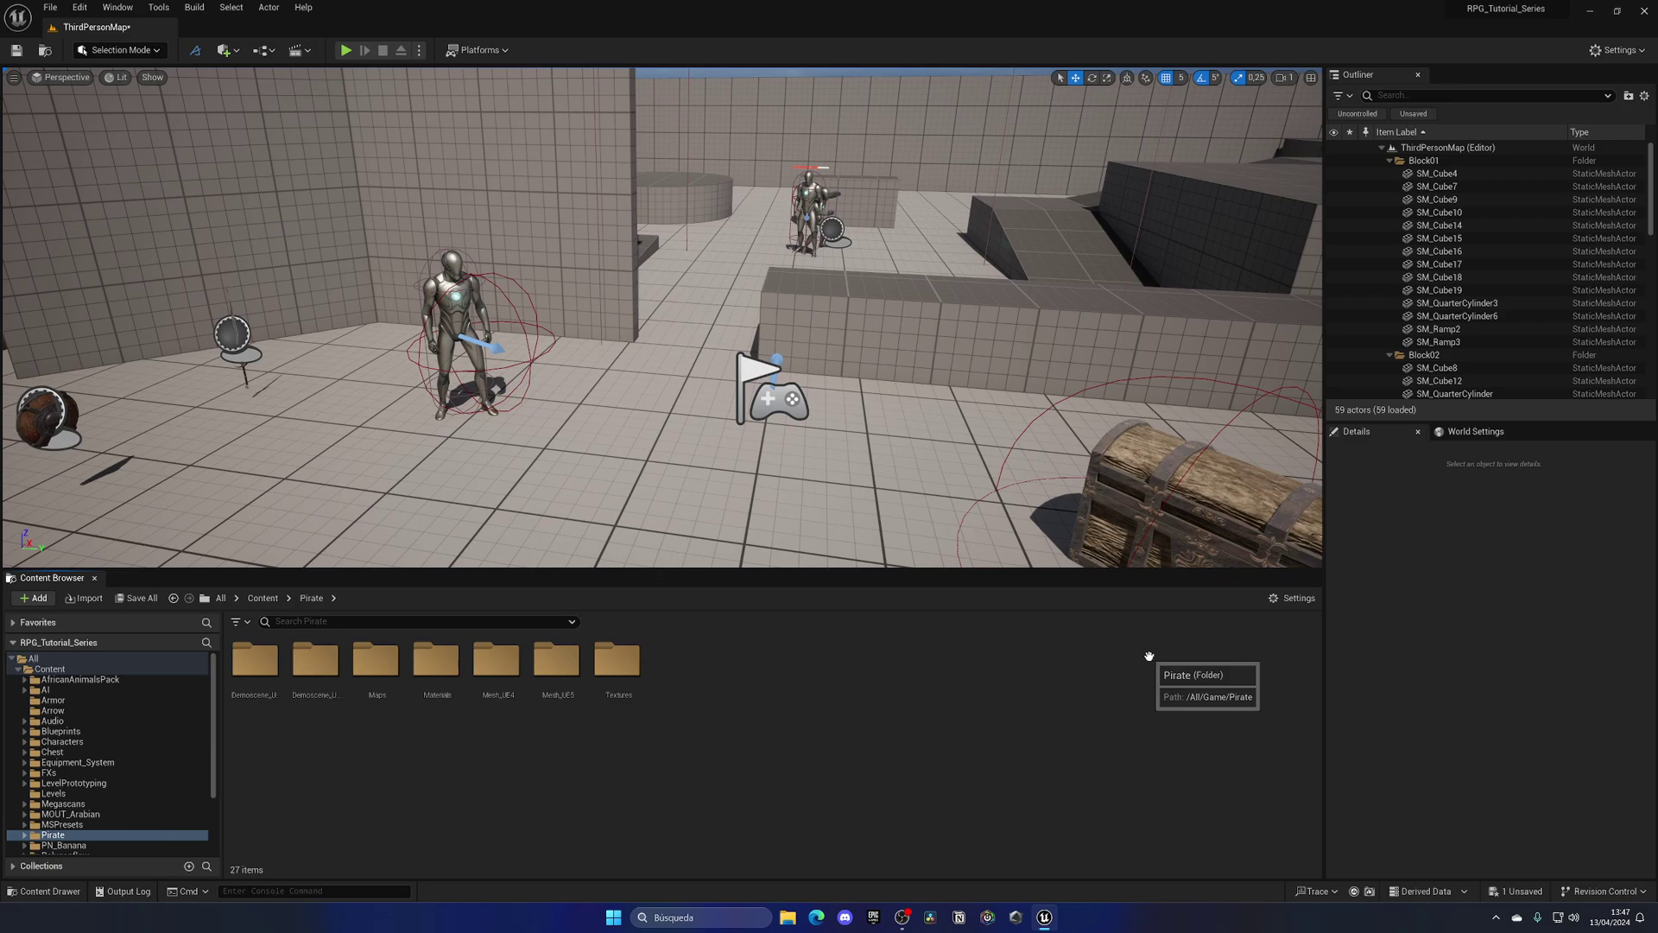
pyautogui.doubleClick(547, 689)
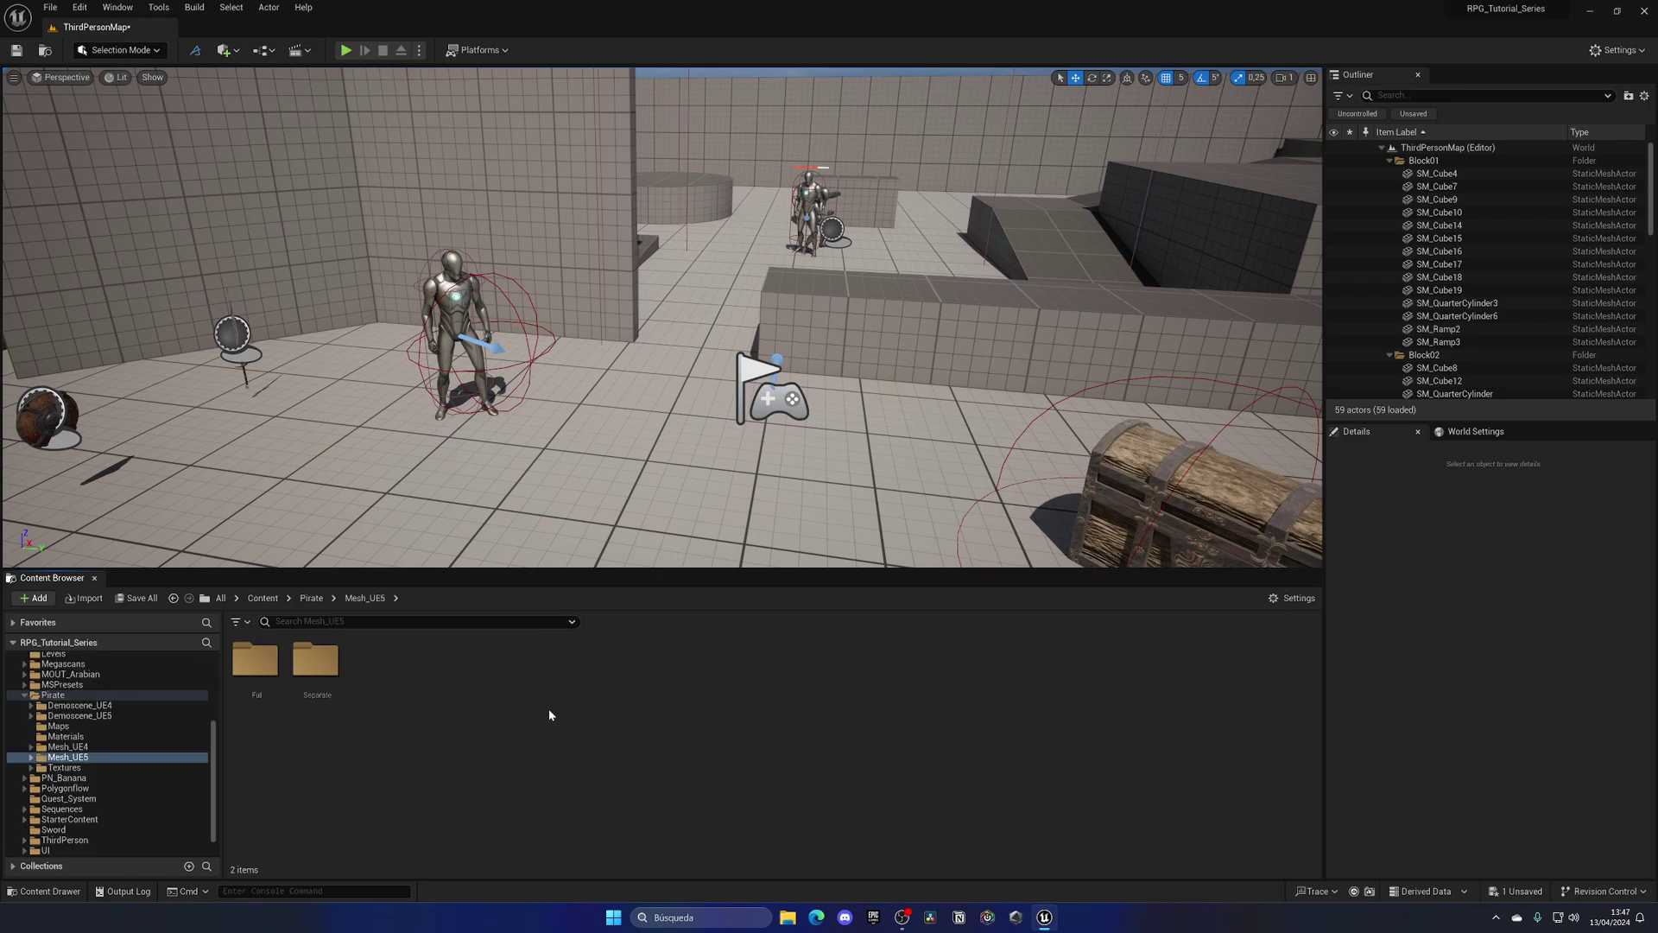
pyautogui.doubleClick(271, 694)
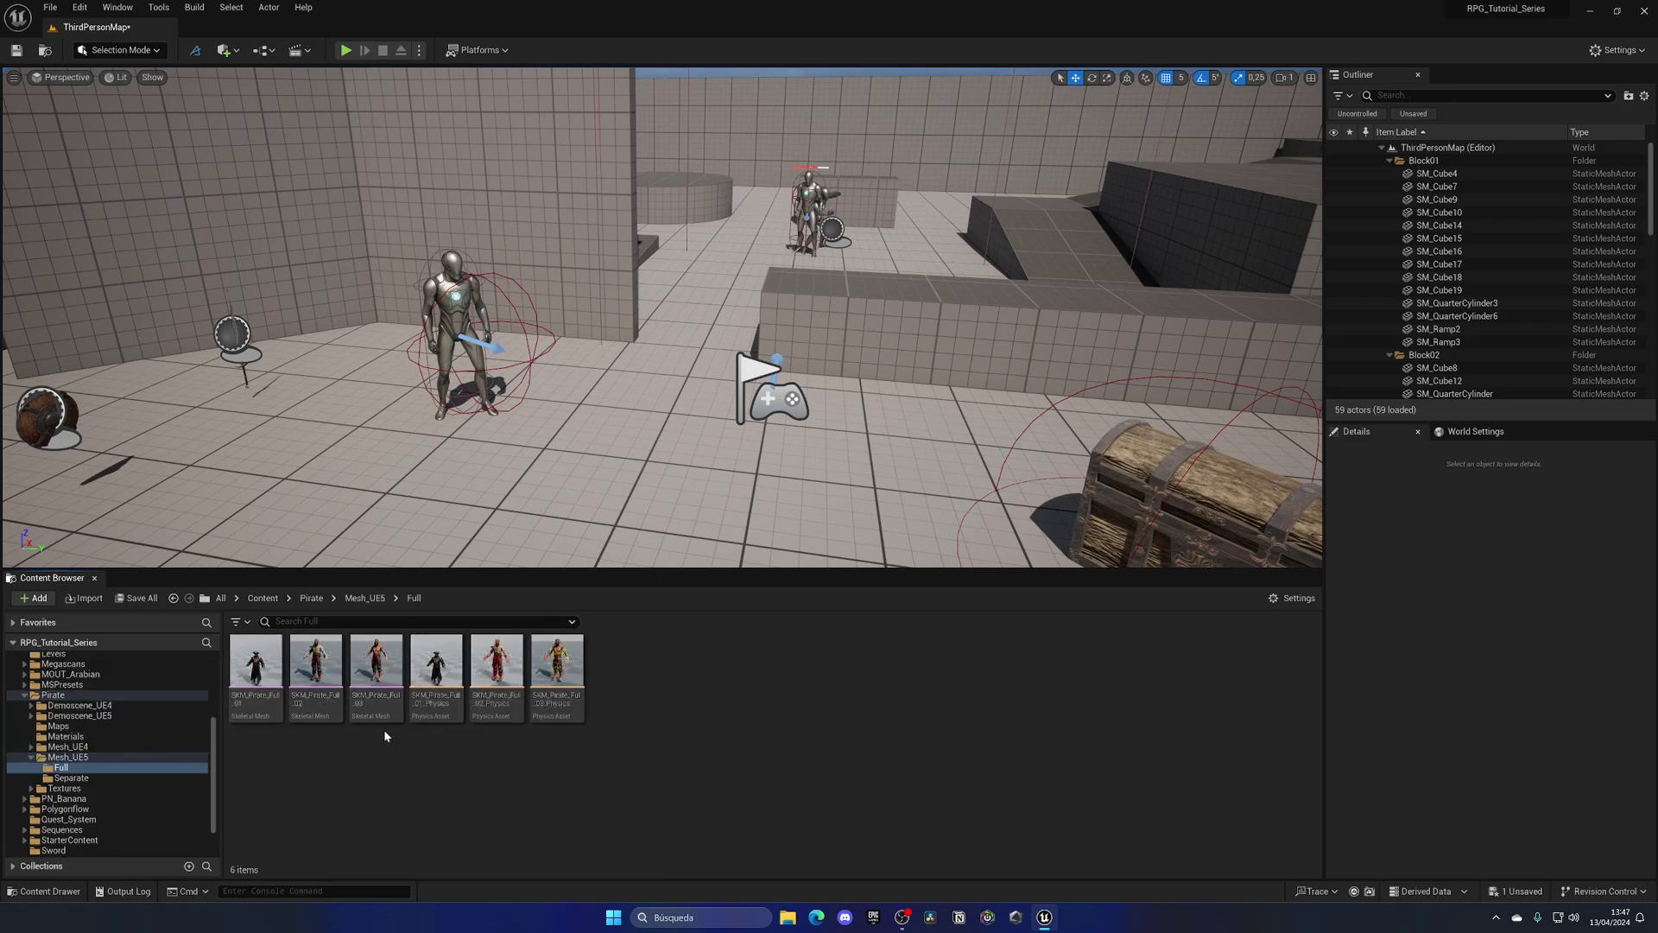
# - Place the SKM_Pirate_Full_03 skeletal mesh in the level, inspect it beside the mannequin, and delete it
pyautogui.moveTo(377, 678); pyautogui.dragTo(577, 497)
pyautogui.press('w')
pyautogui.moveTo(577, 497); pyautogui.dragTo(294, 492, button='right')
pyautogui.press('a')
pyautogui.press('d')
pyautogui.press('a')
pyautogui.press('s')
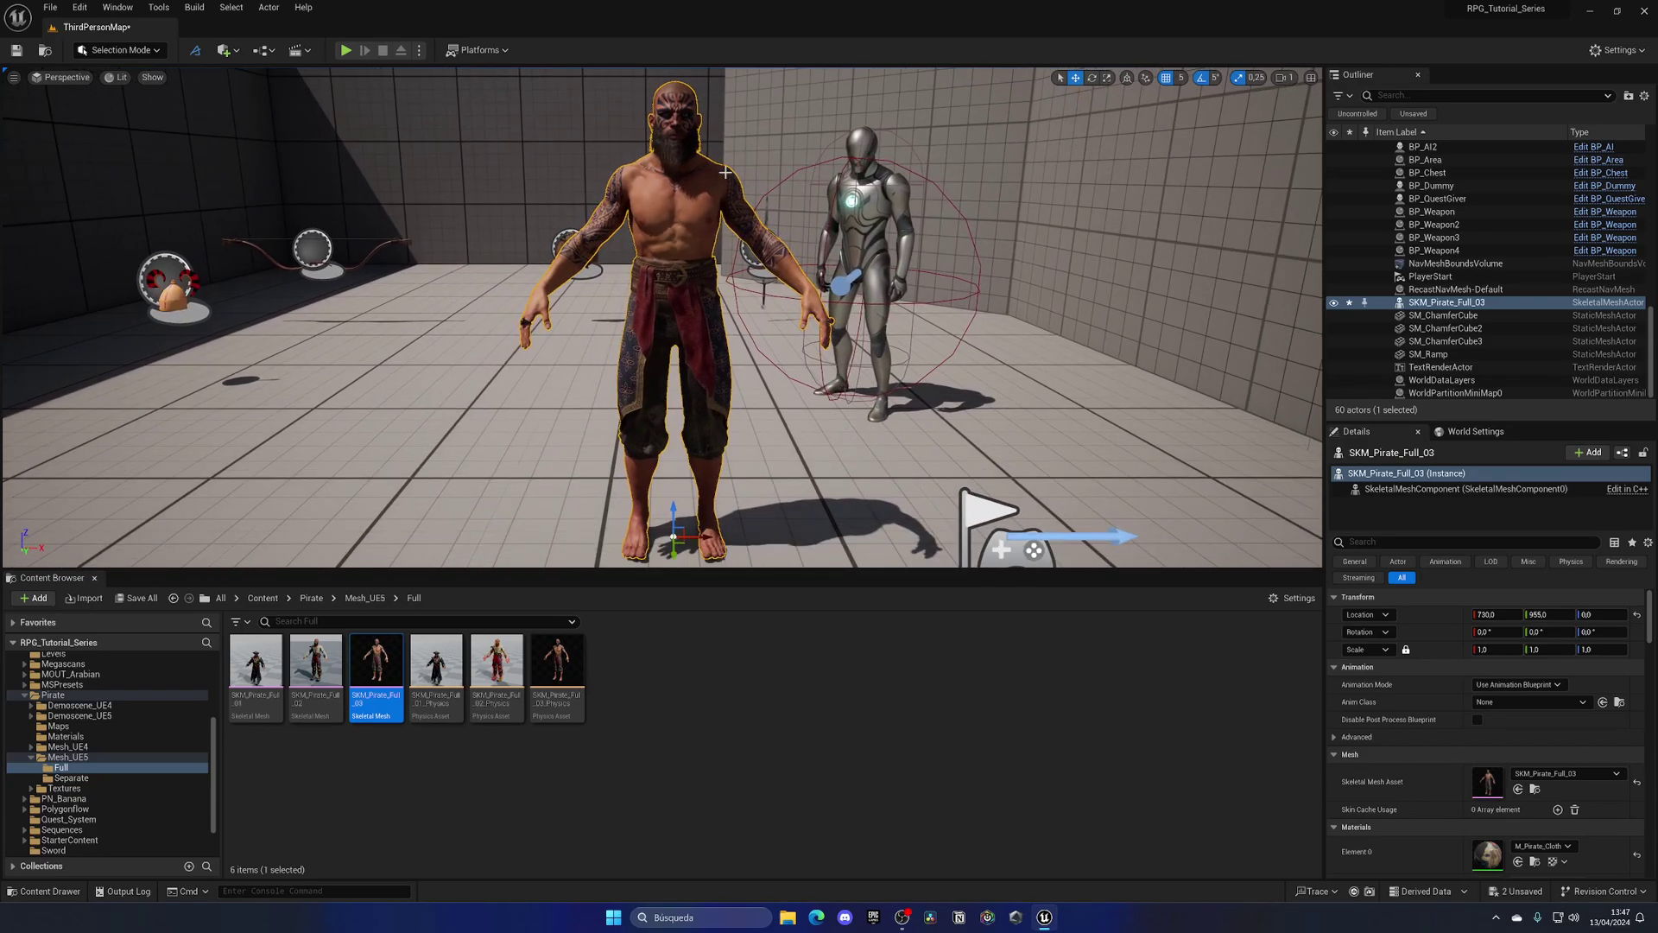
pyautogui.press('s')
pyautogui.moveTo(744, 154); pyautogui.dragTo(749, 160, button='right')
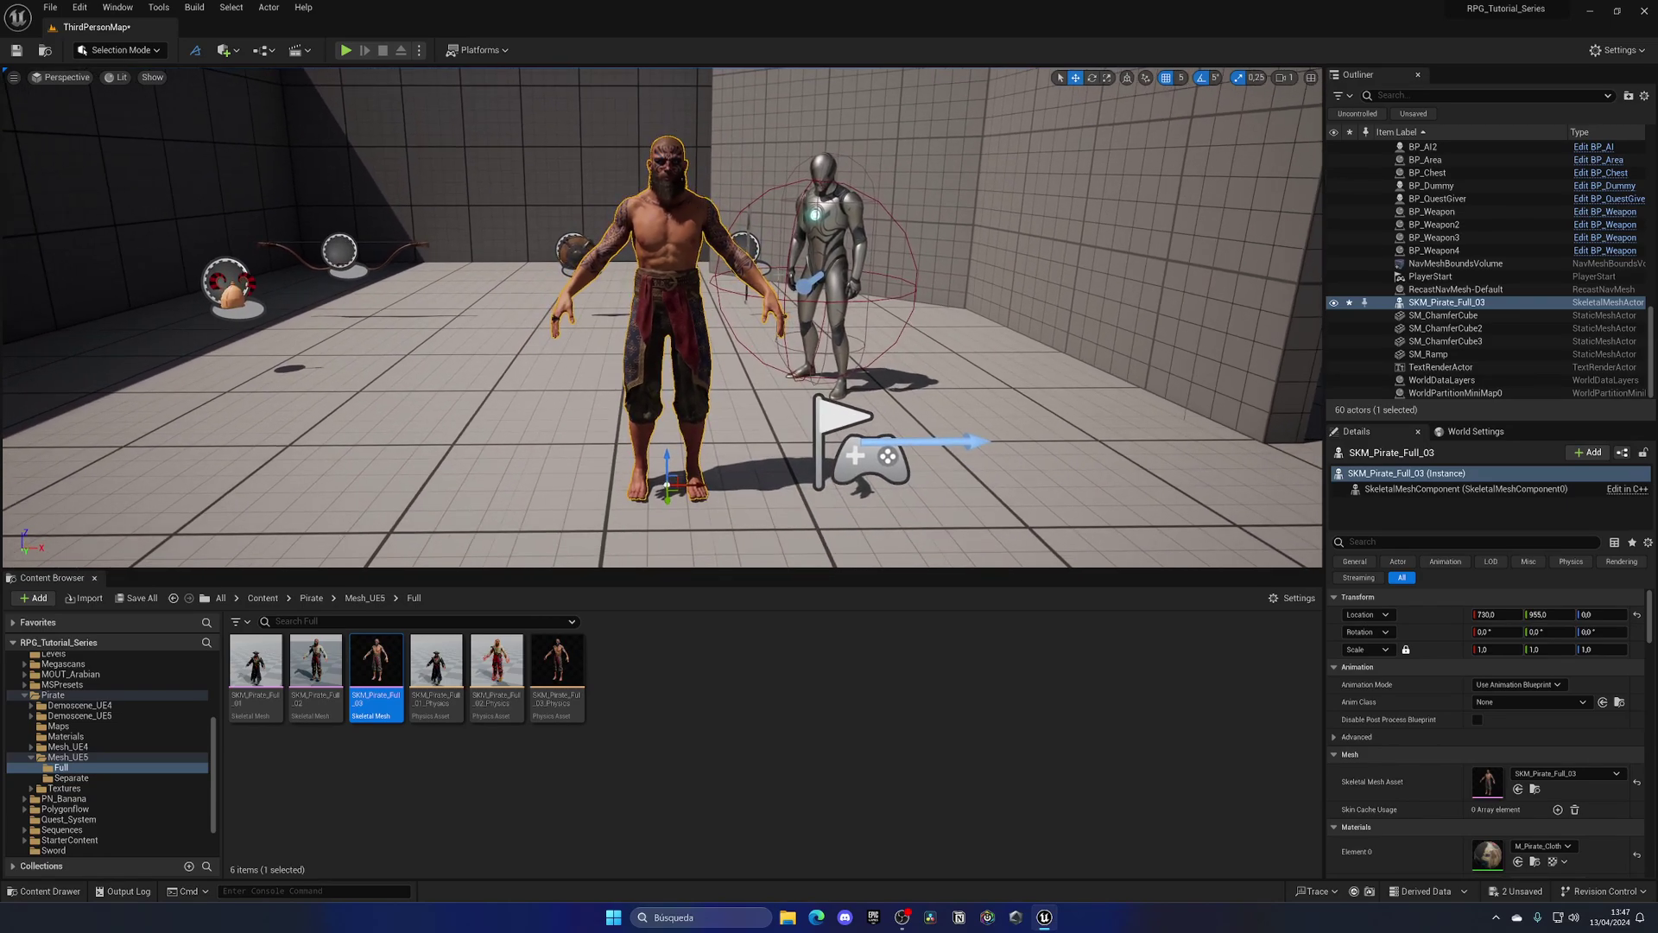
pyautogui.moveTo(715, 311); pyautogui.dragTo(671, 312, button='right')
pyautogui.press('Delete')
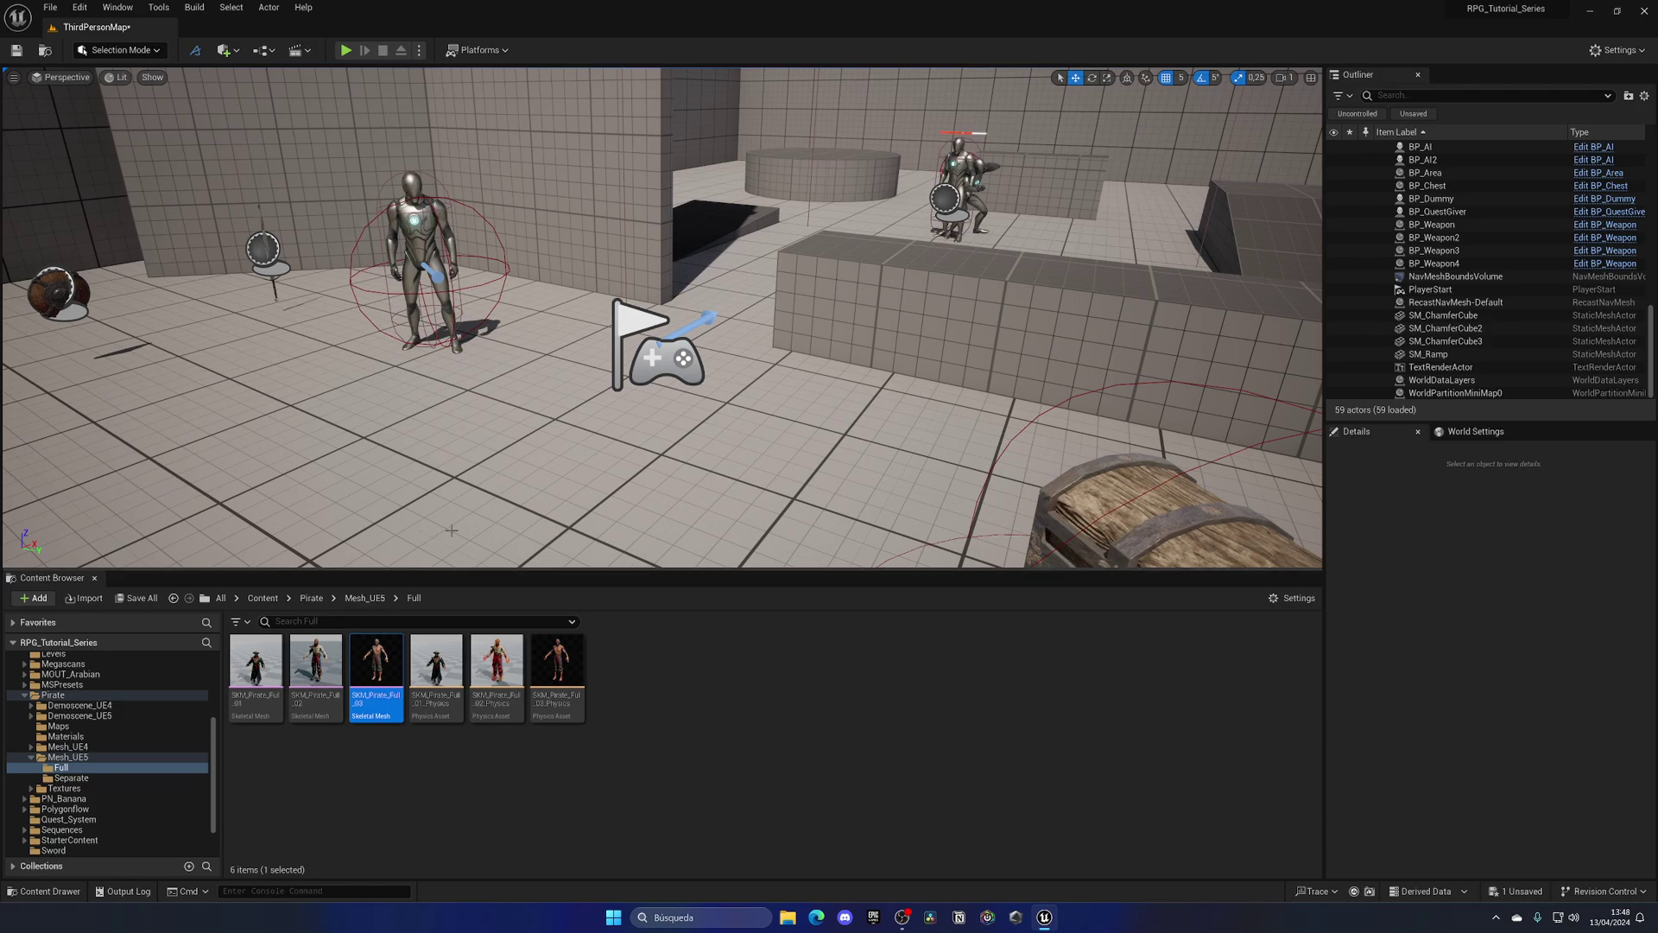
# - Open the BP_ThirdPersonCharacter blueprint from ThirdPerson/Blueprints and show its viewport
pyautogui.click(270, 597)
pyautogui.doubleClick(519, 765)
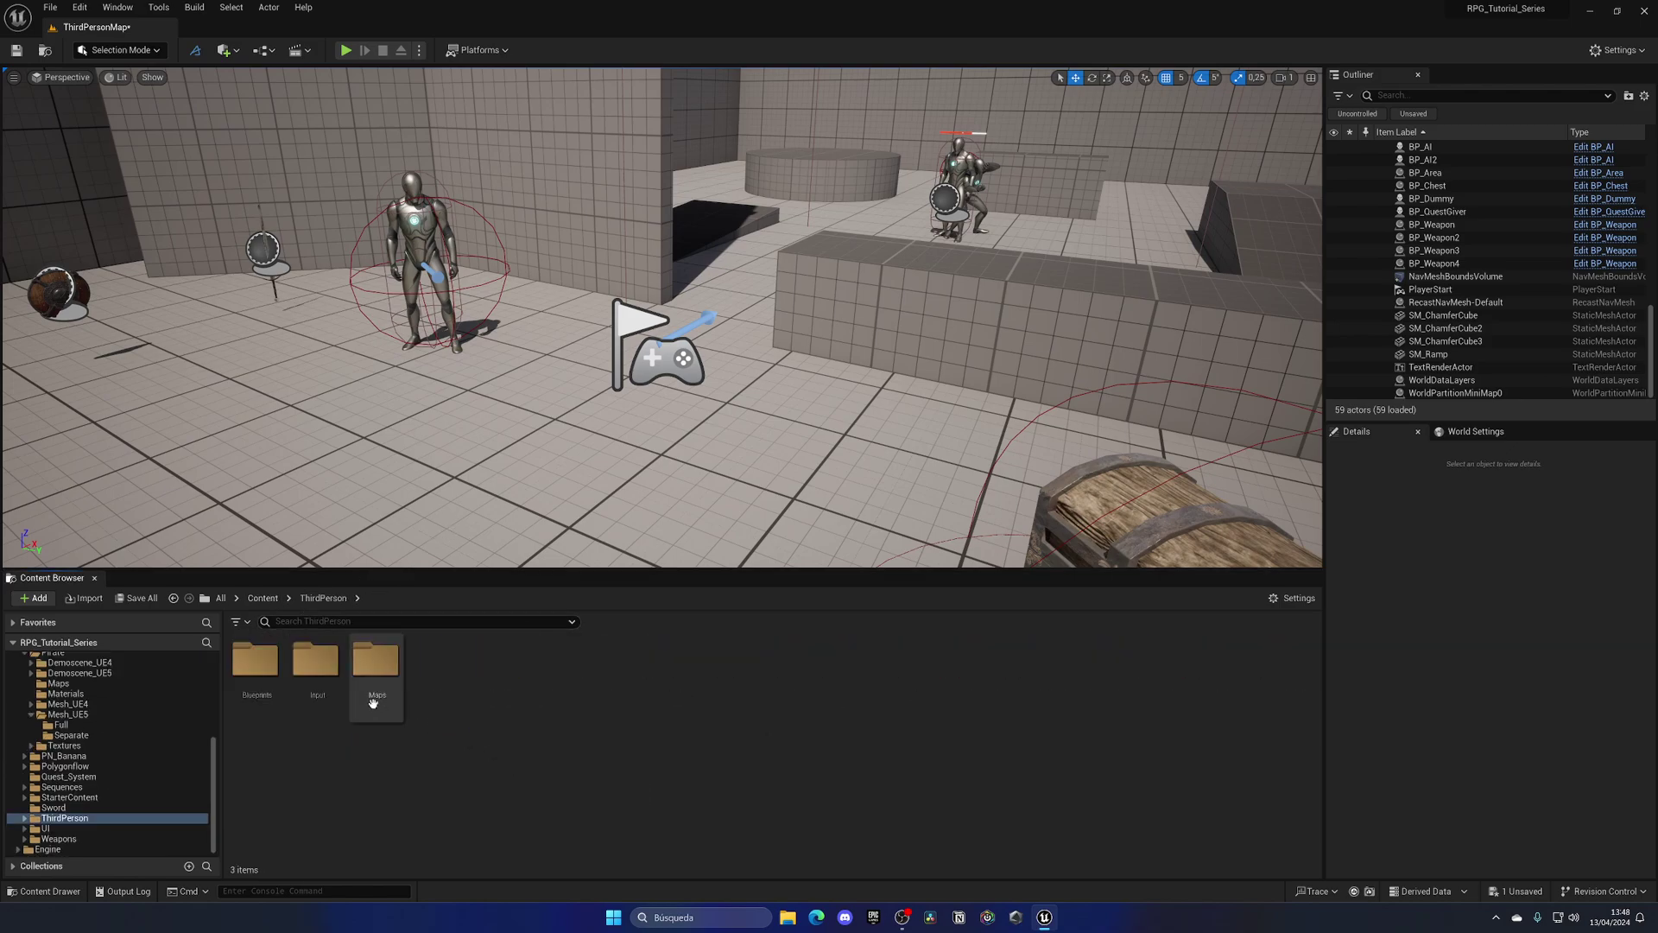
pyautogui.doubleClick(256, 665)
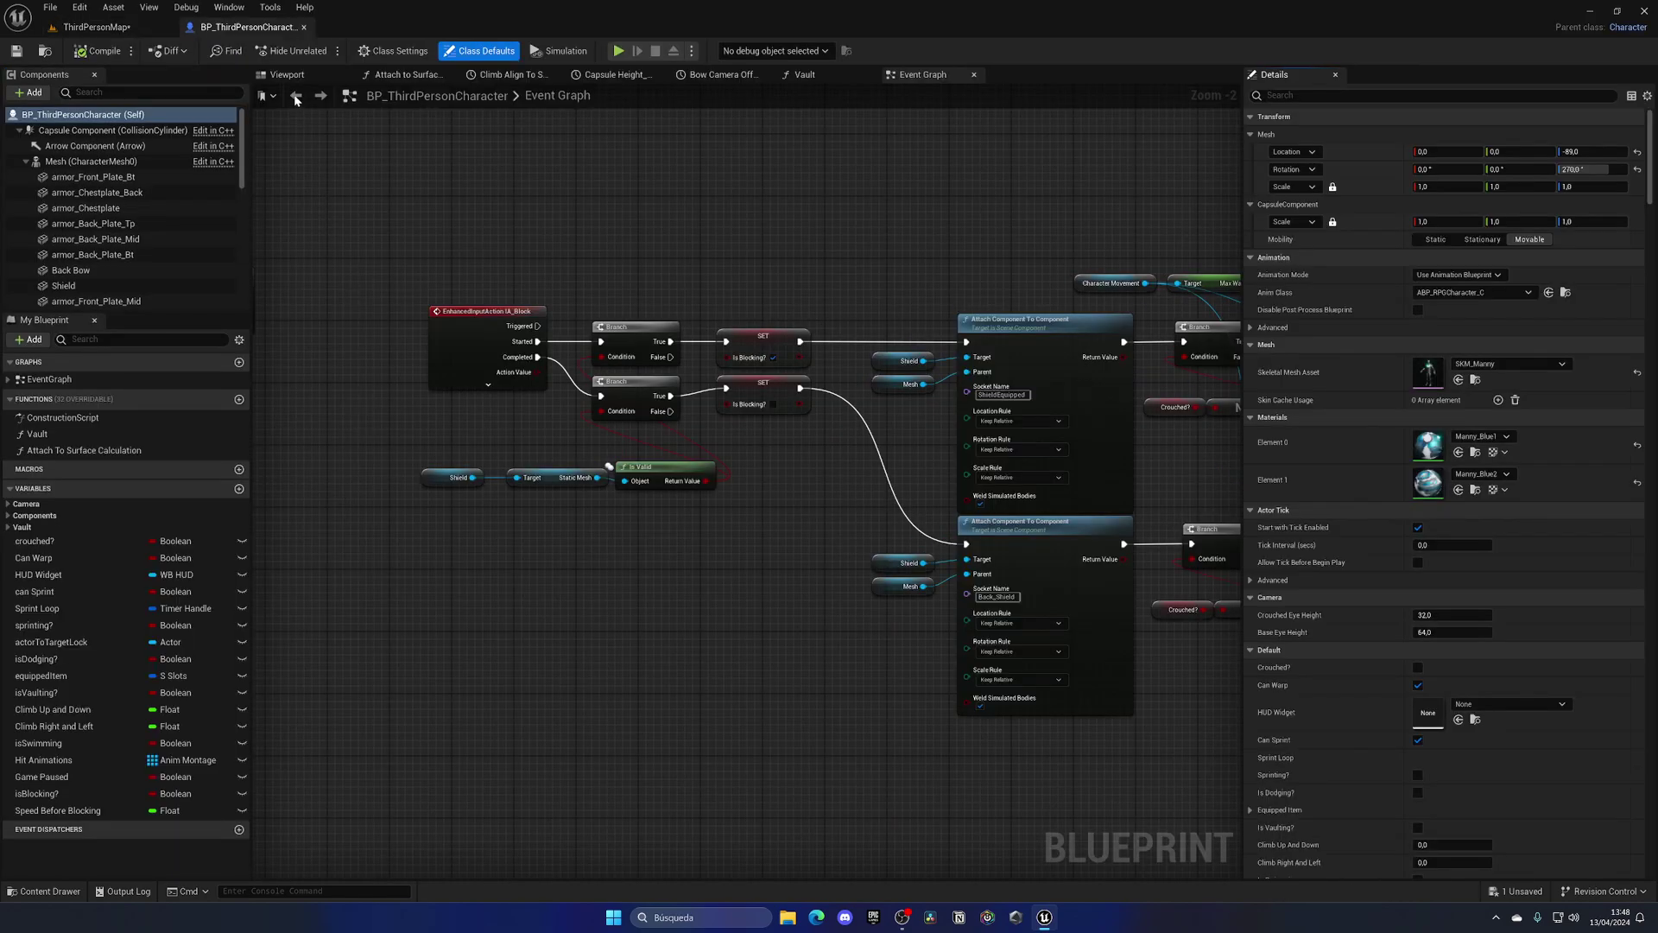
pyautogui.click(289, 75)
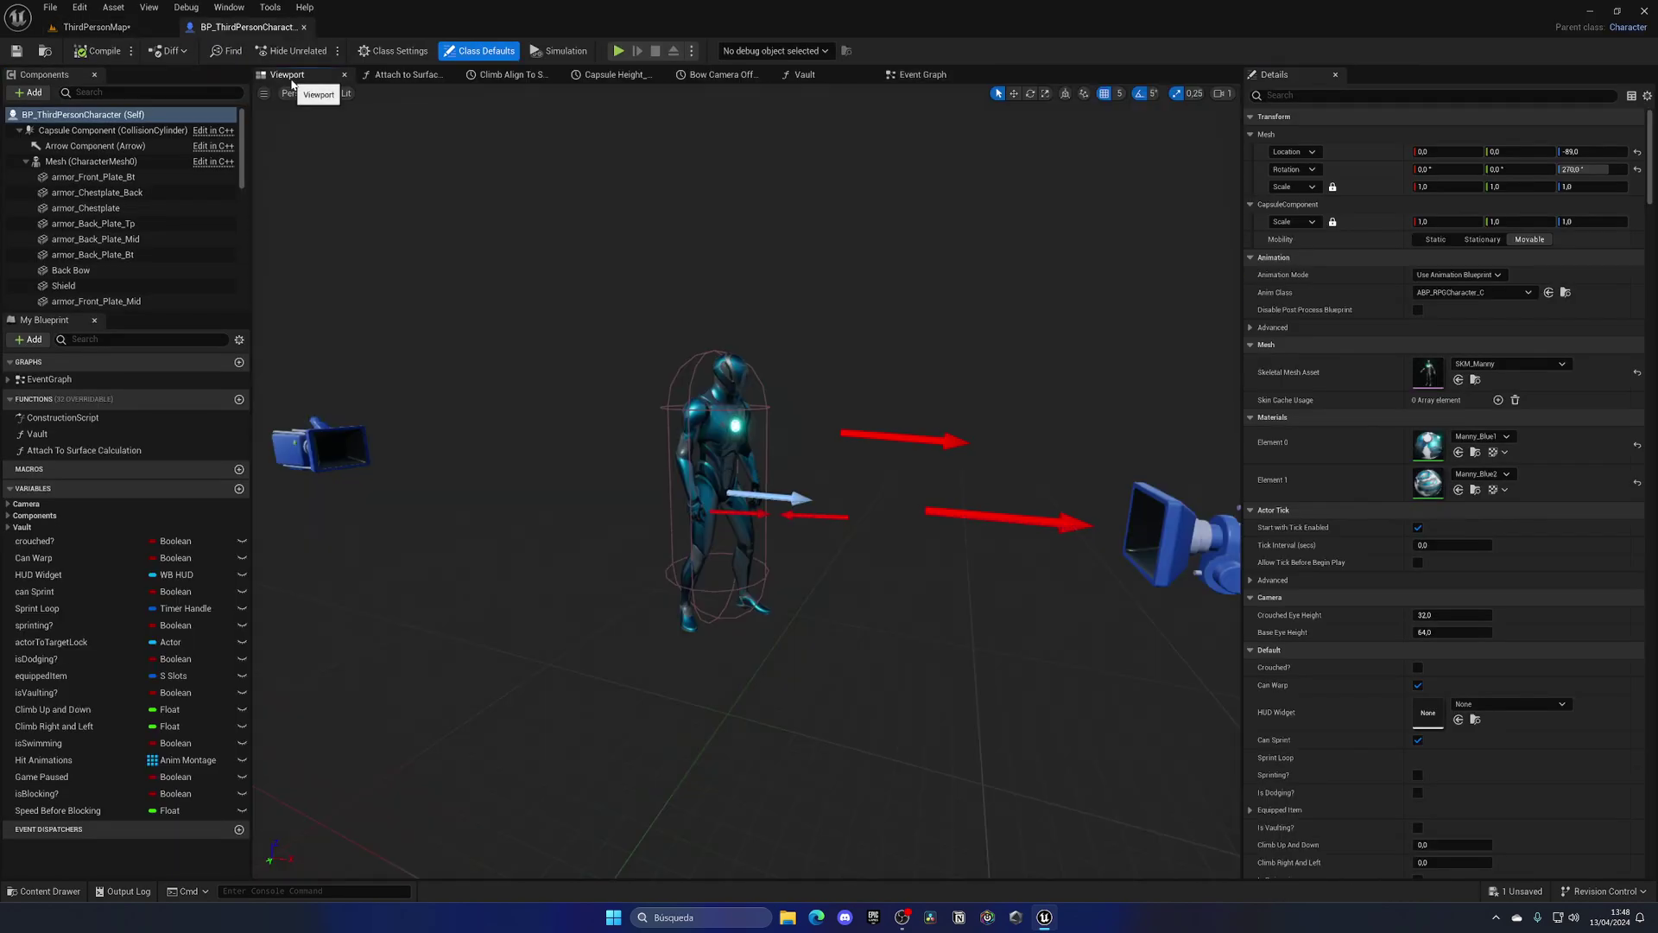
# - Assign SKM_Pirate_Full_03 from the Pirate/Mesh_UE5/Full folder as the skeletal mesh asset of the character's Mesh component
pyautogui.click(80, 162)
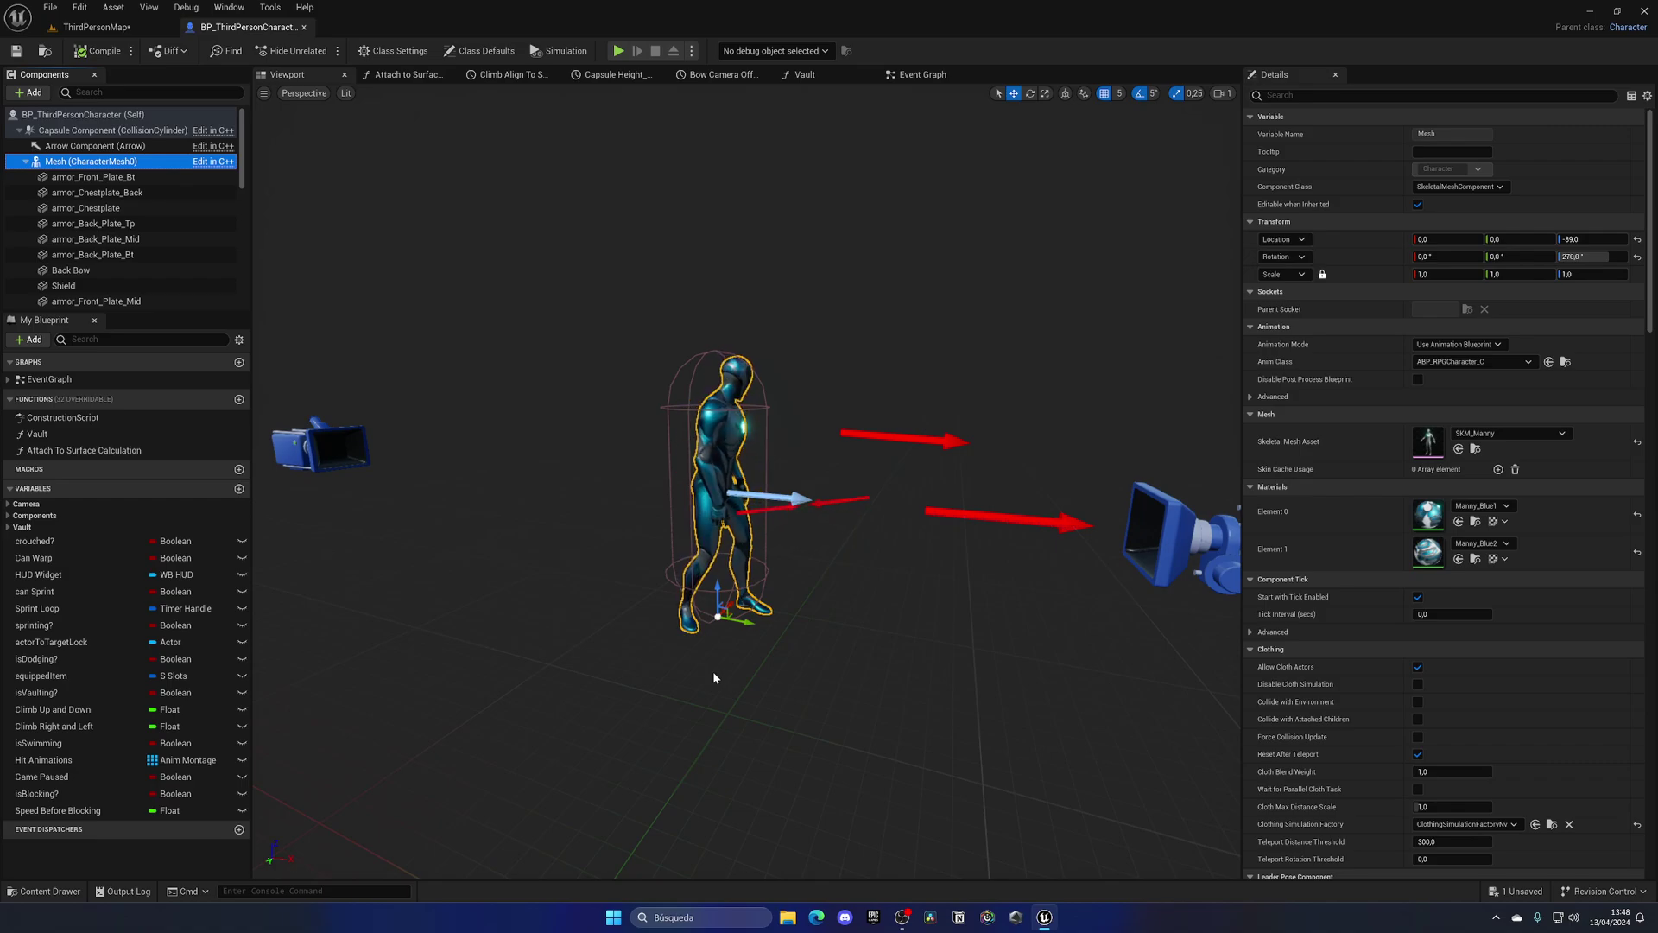
pyautogui.click(1468, 436)
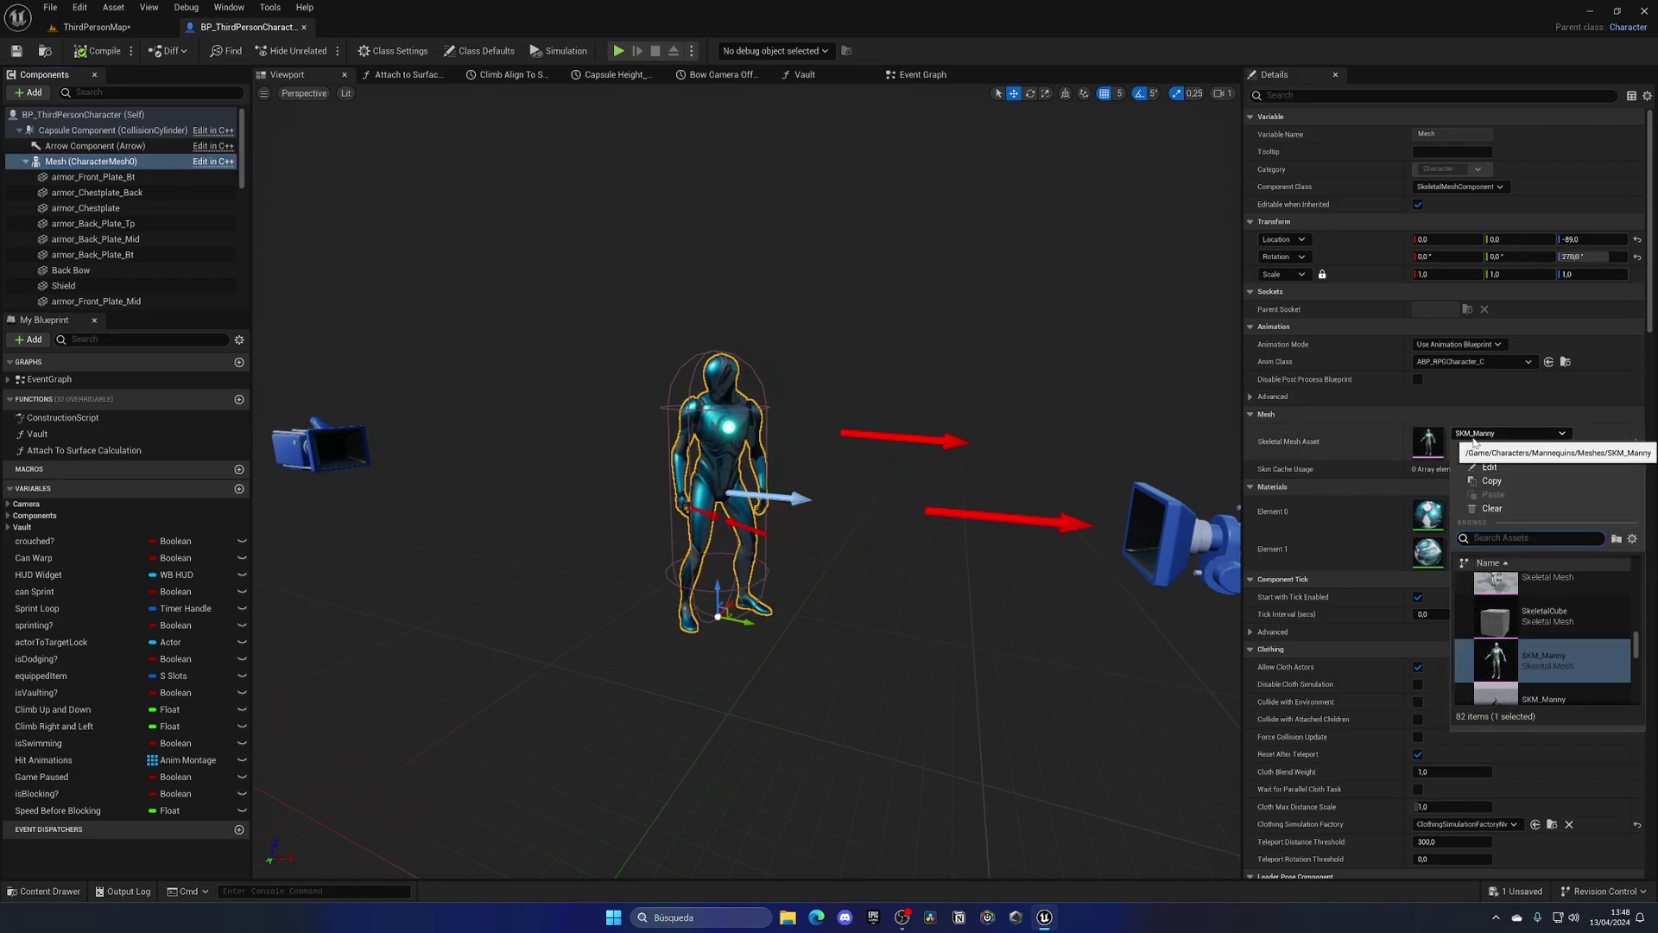
pyautogui.click(1385, 440)
pyautogui.hotkey('ctrl', 'space')
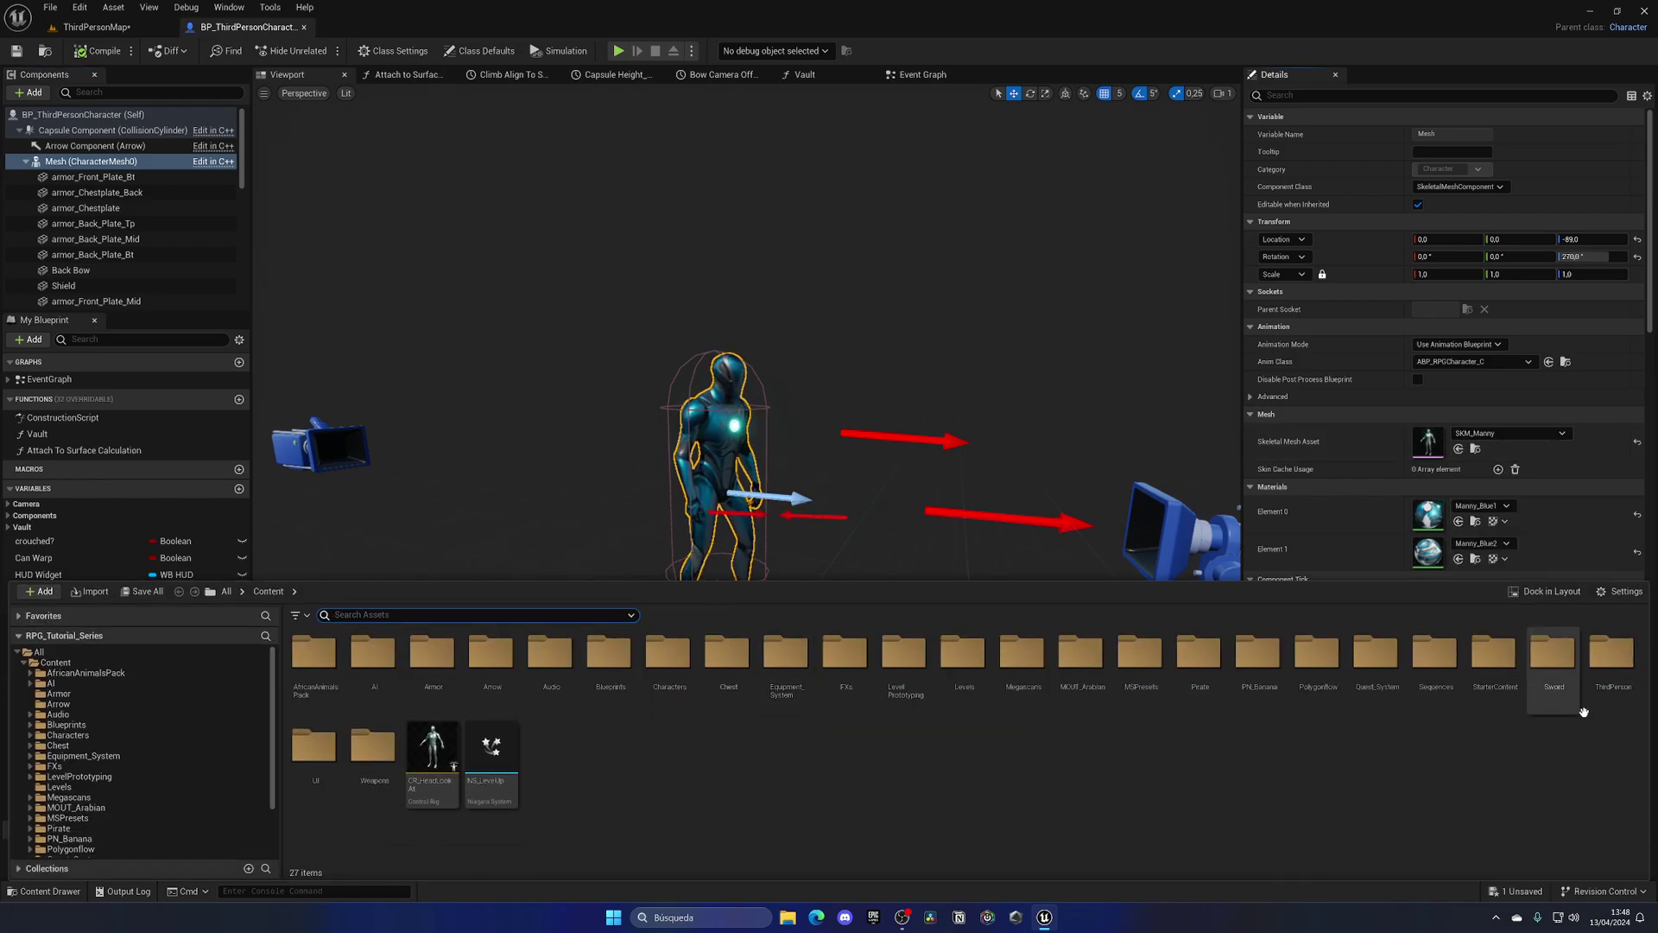
pyautogui.click(1198, 699)
pyautogui.doubleClick(1198, 699)
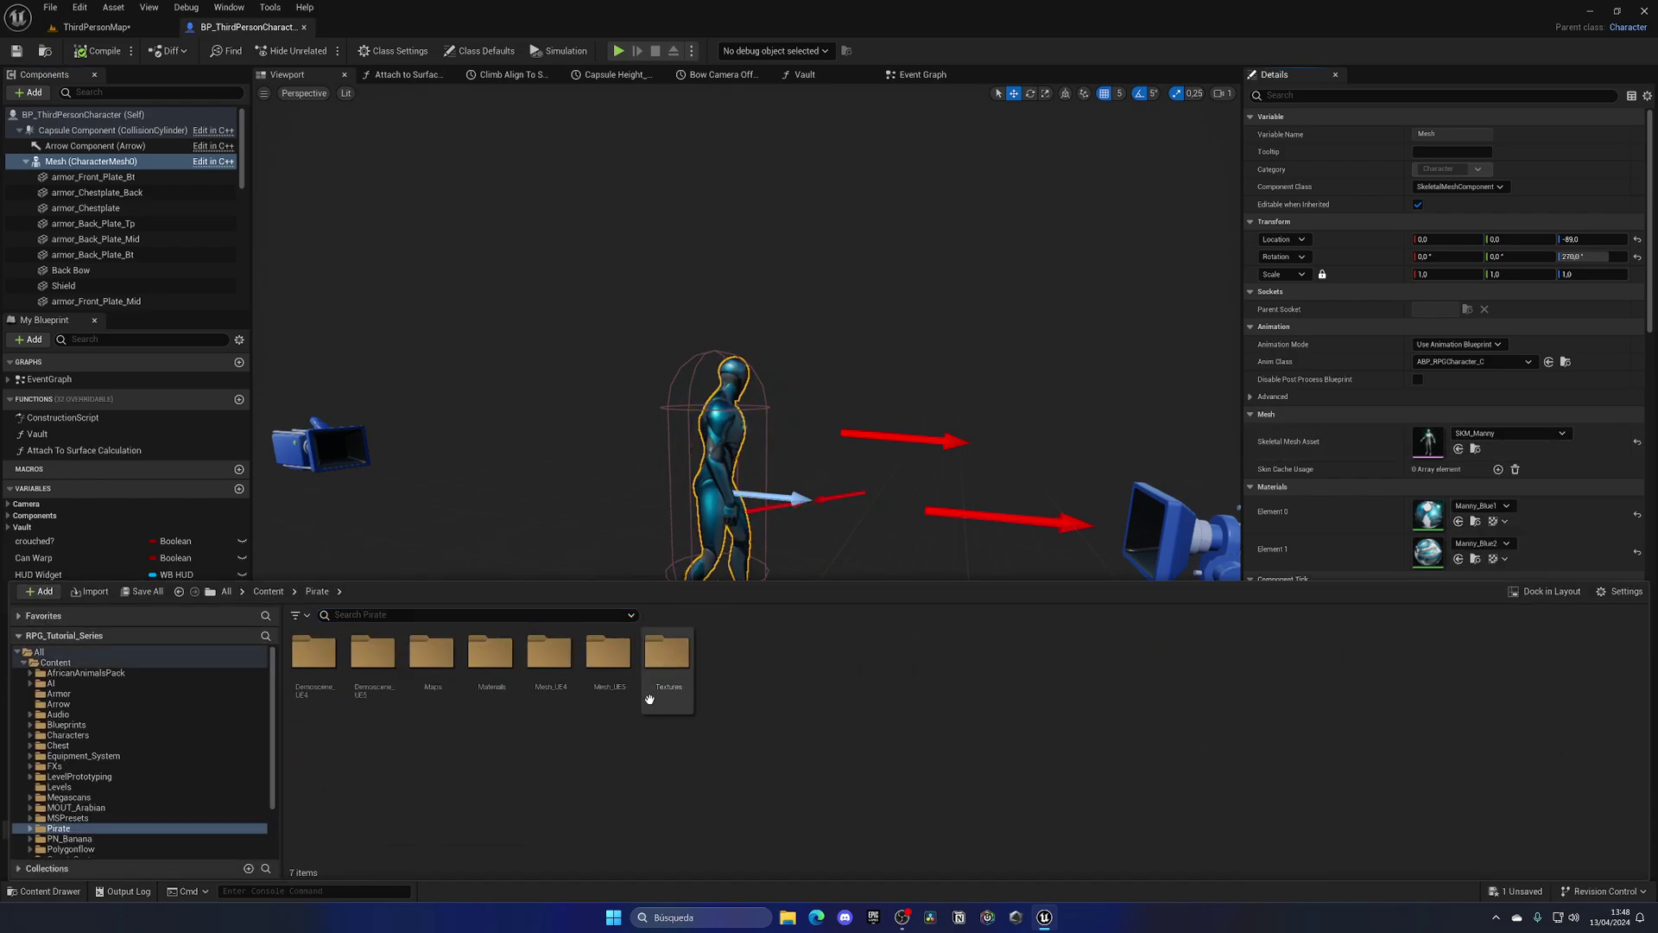
pyautogui.doubleClick(608, 686)
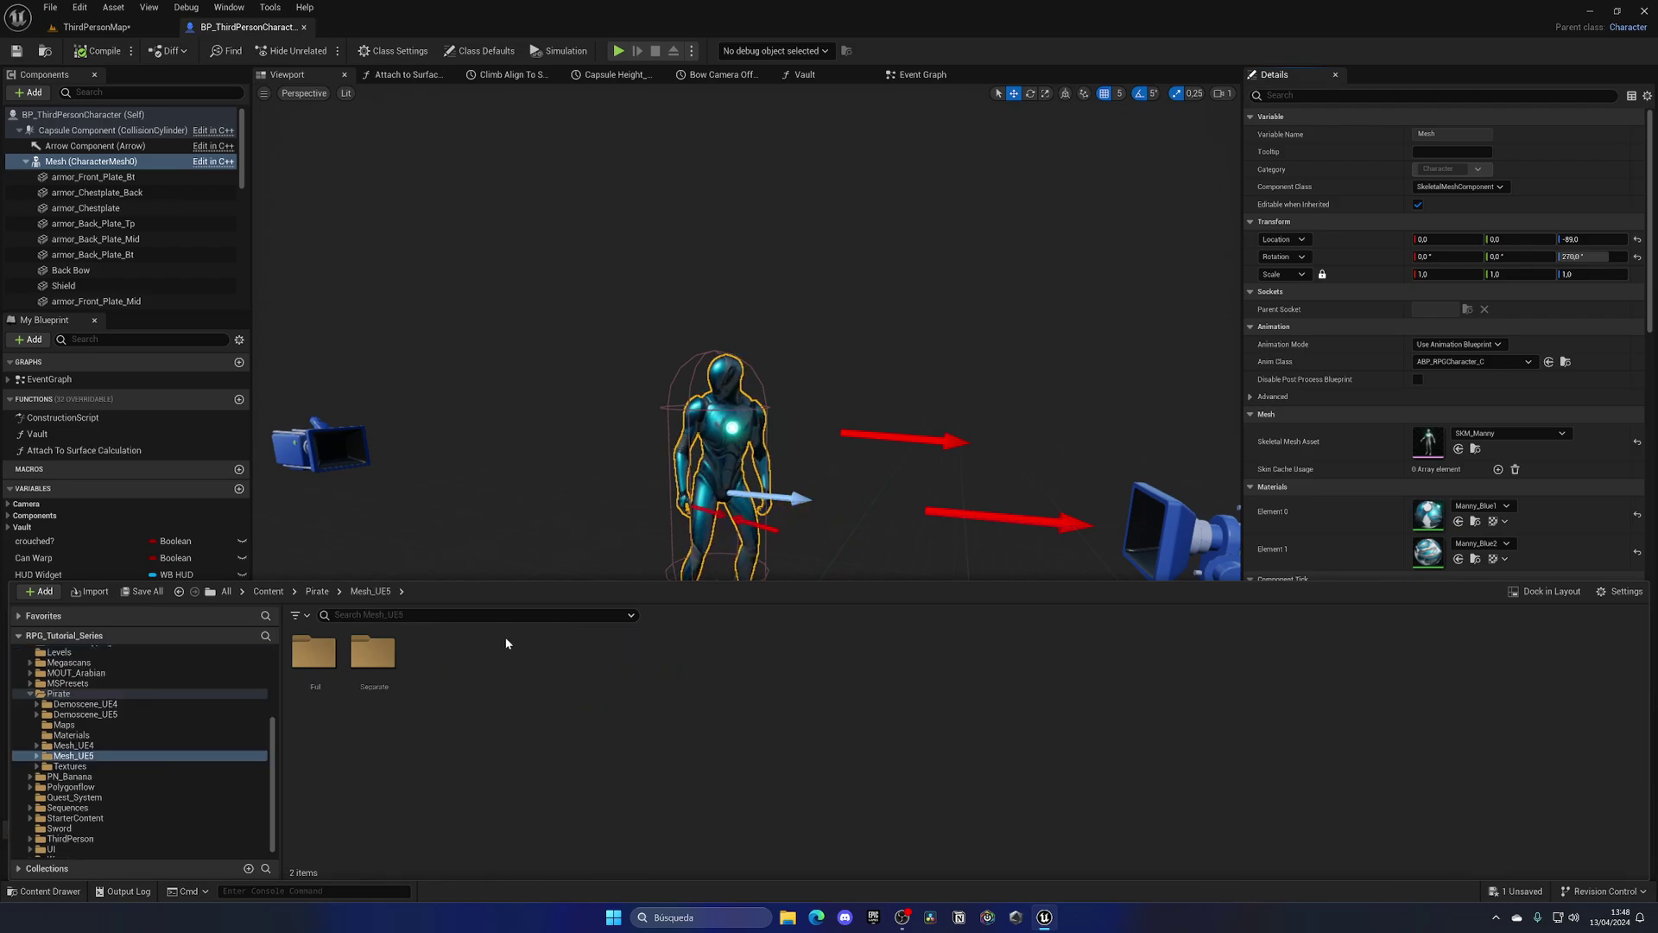
pyautogui.doubleClick(313, 654)
pyautogui.click(425, 654)
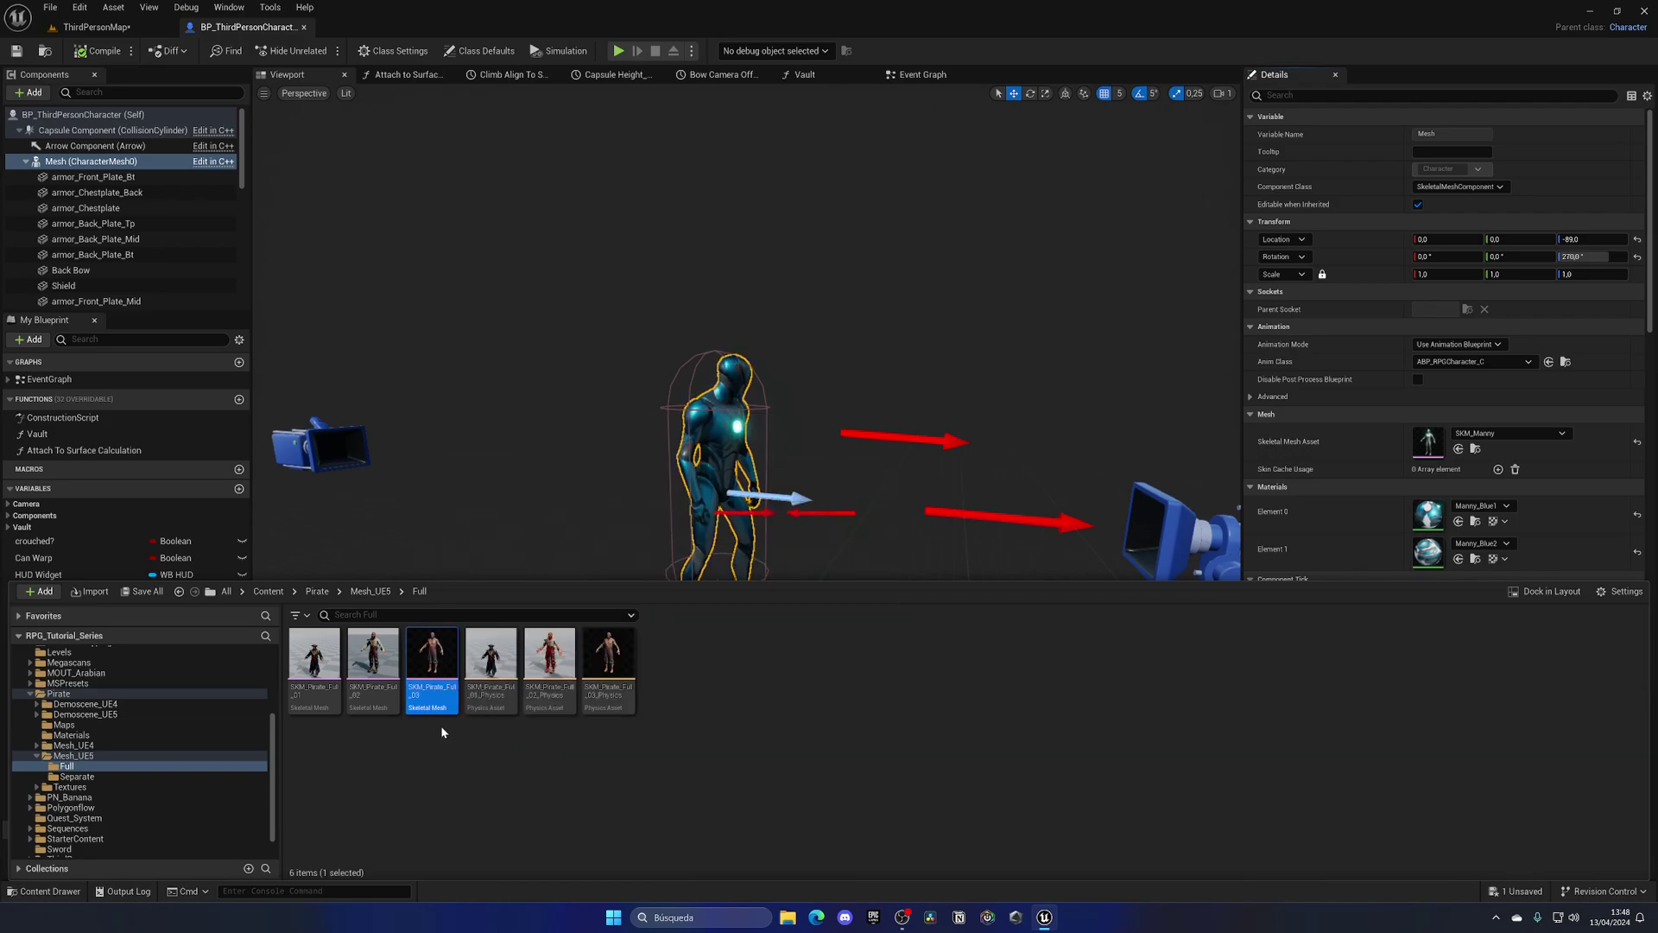
pyautogui.moveTo(425, 667); pyautogui.dragTo(1469, 441)
pyautogui.click(1157, 64)
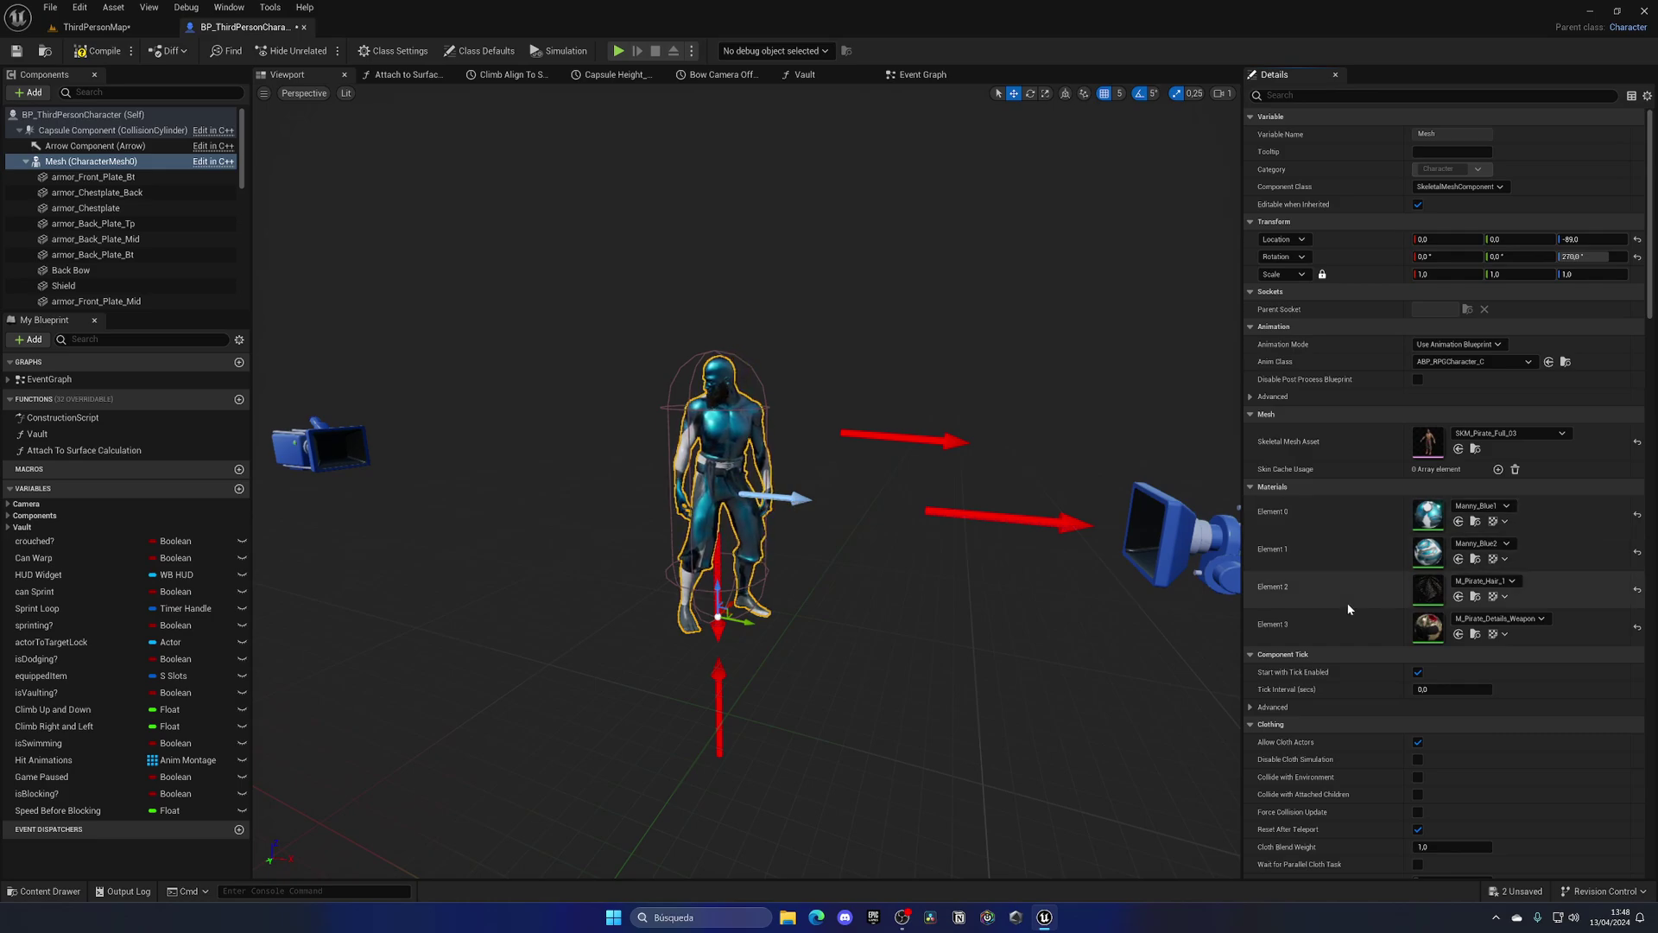
# - Reset the Mesh component's Element 0 and Element 1 materials to default, compile the blueprint and save everything
pyautogui.click(1638, 516)
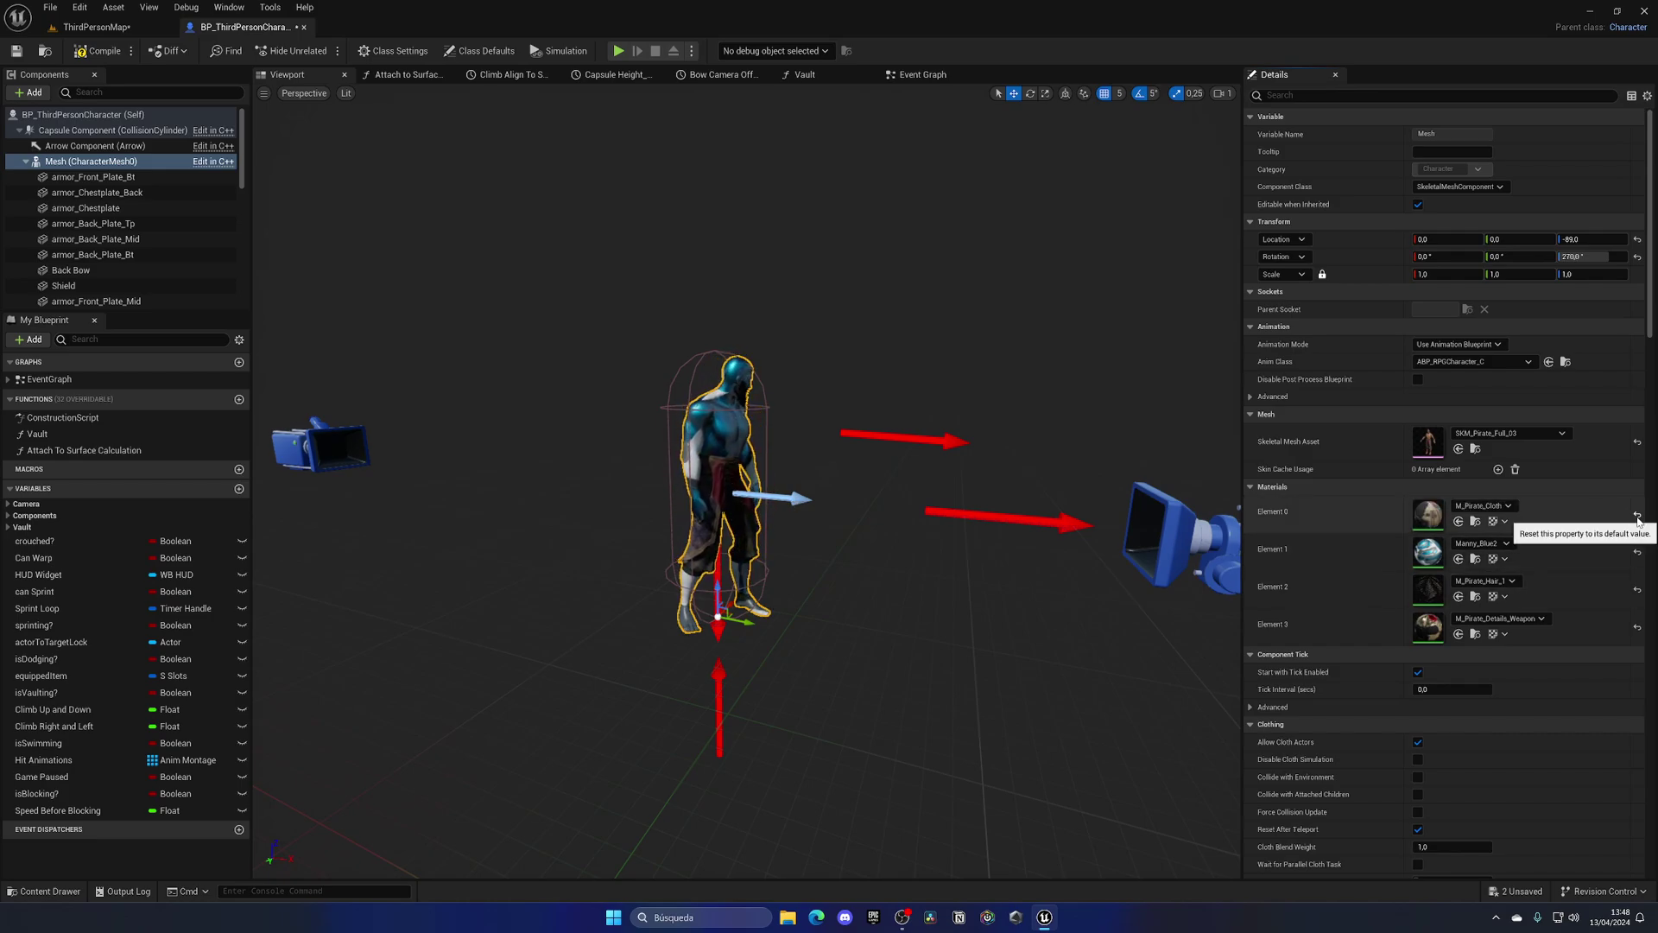
pyautogui.click(1637, 552)
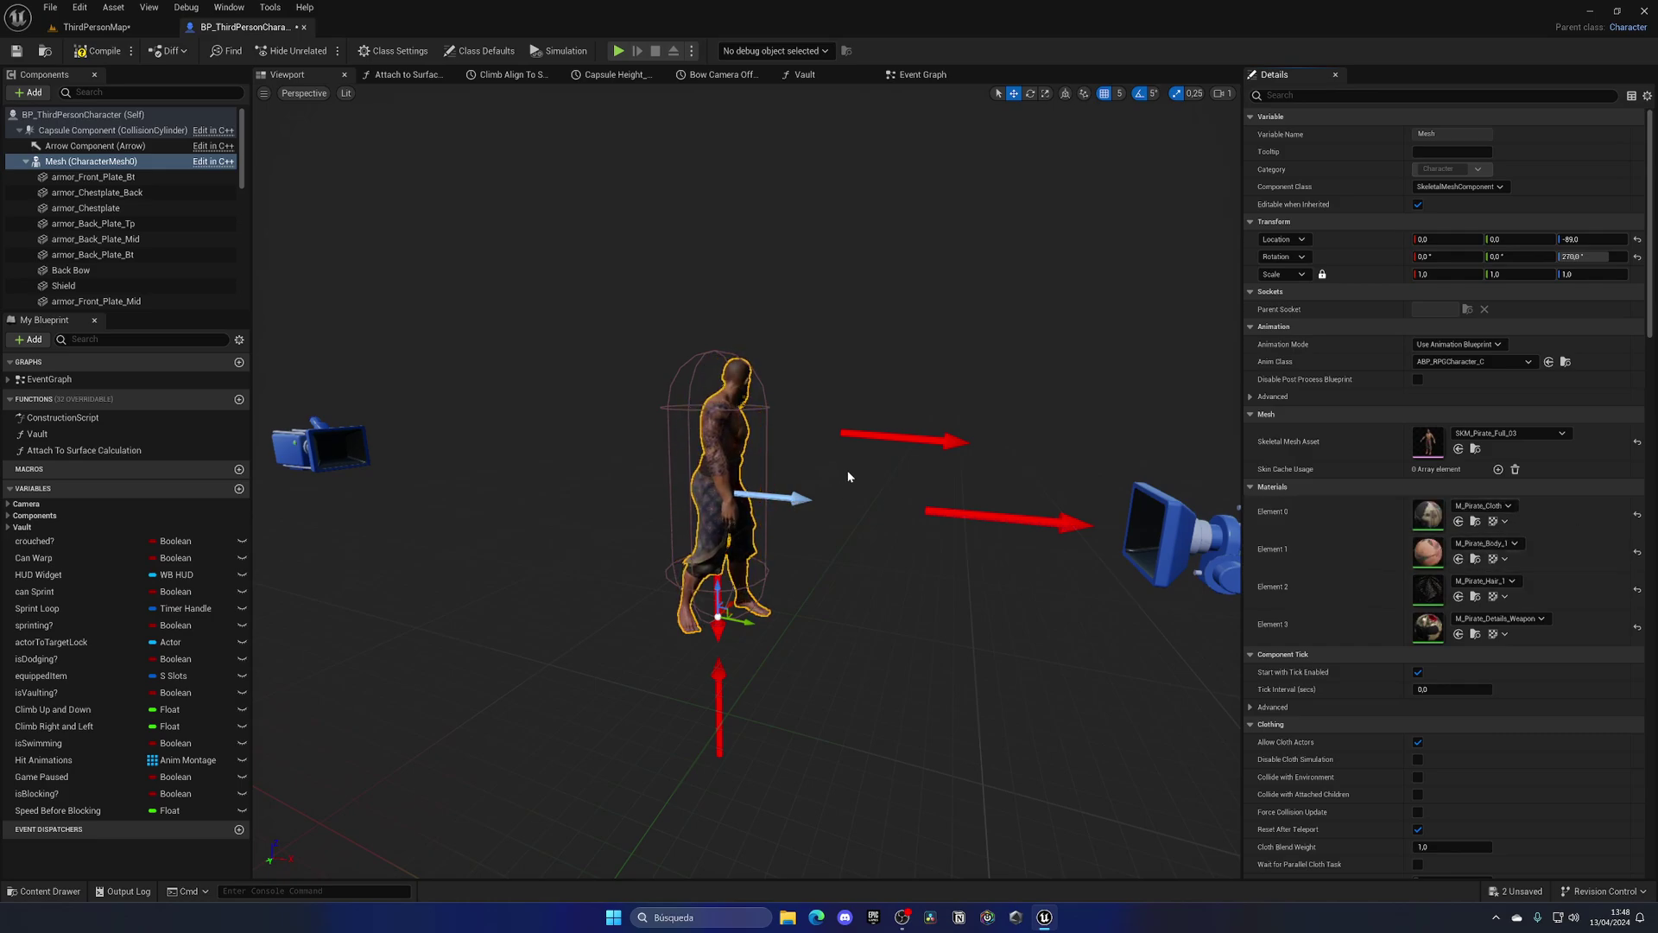
pyautogui.click(98, 51)
pyautogui.hotkey('ctrl', 'shift', 's')
# - Play ThirdPersonMap and run the pirate character around in several directions to test its movement animations
pyautogui.click(138, 29)
pyautogui.click(345, 51)
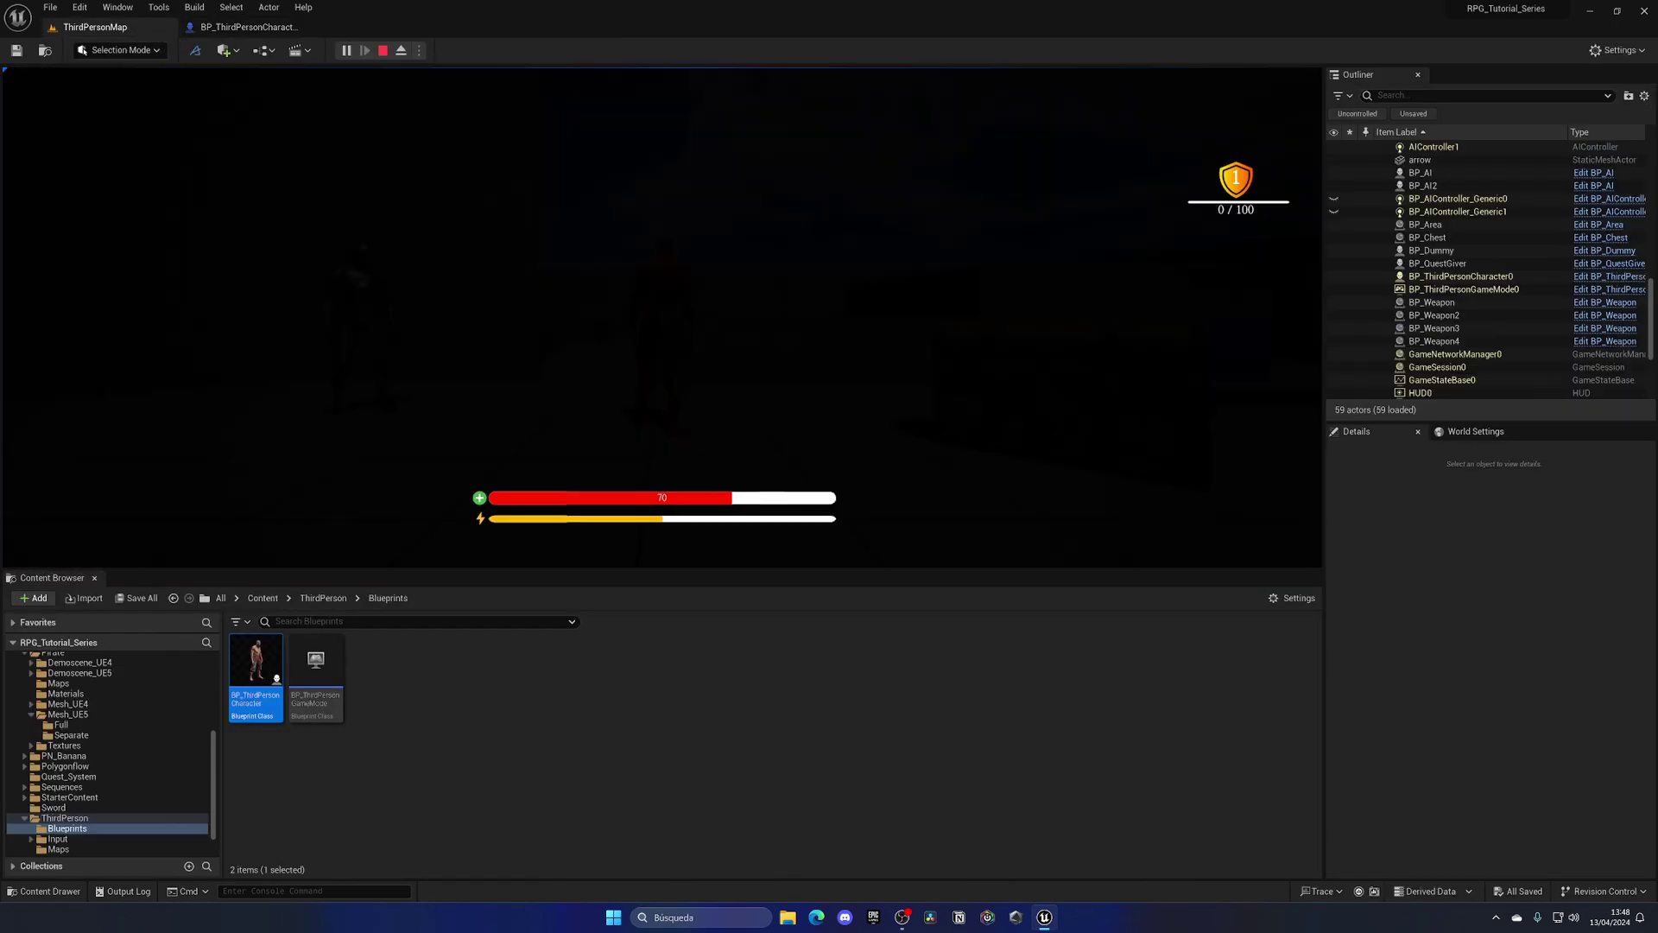
pyautogui.press('a')
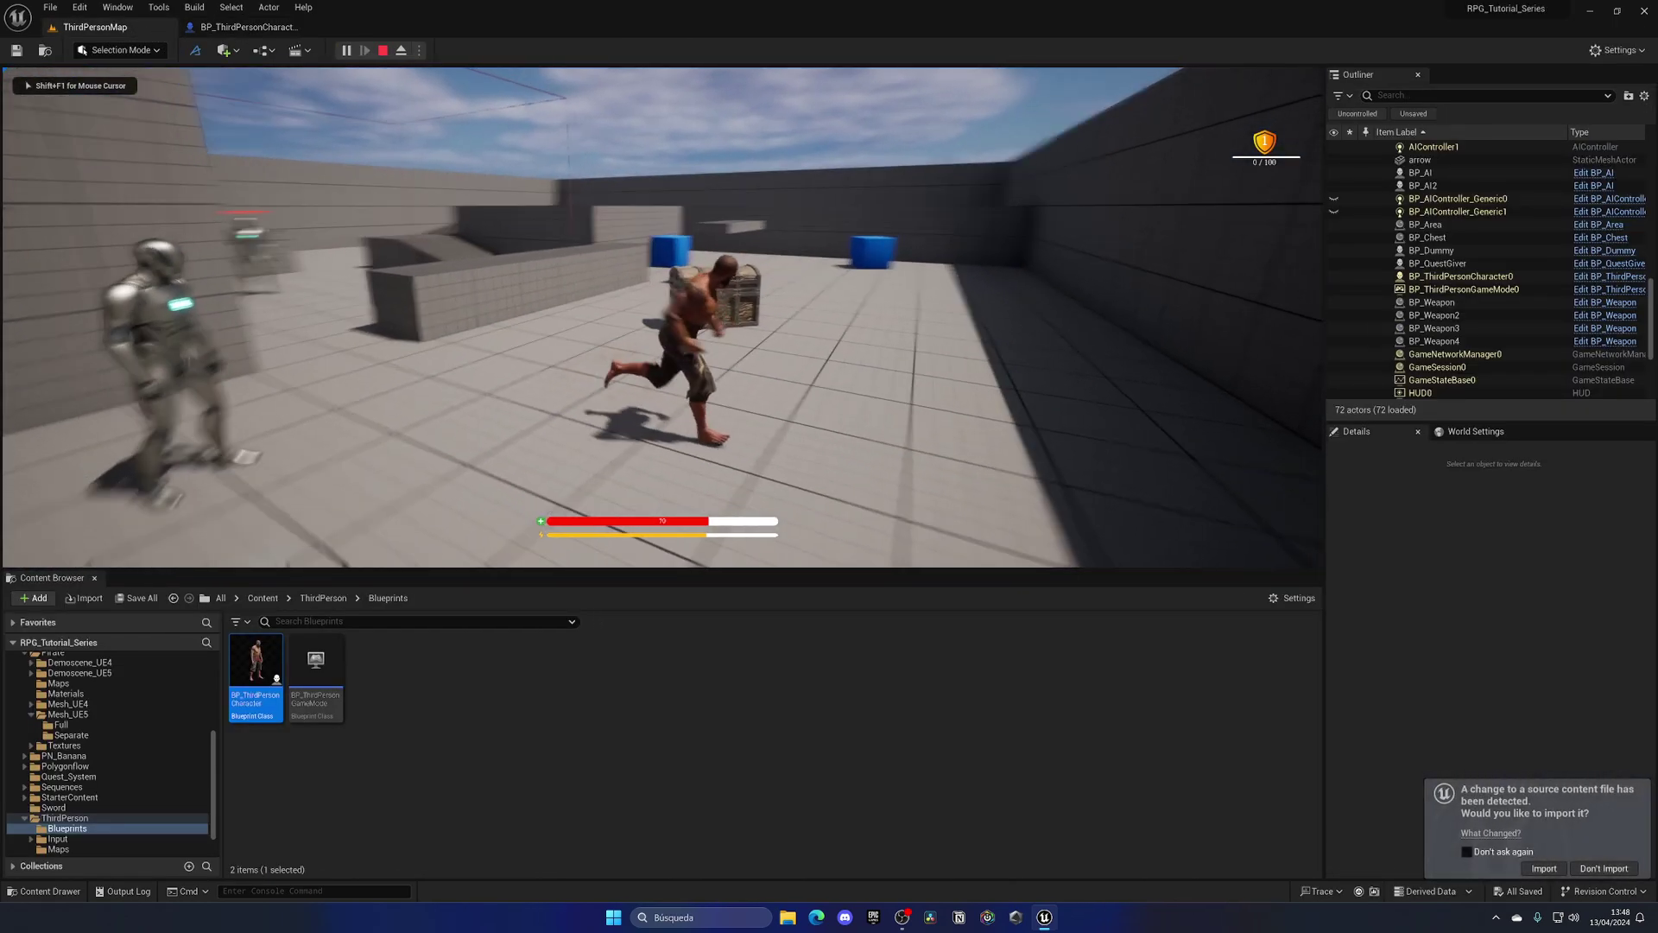
pyautogui.press('s')
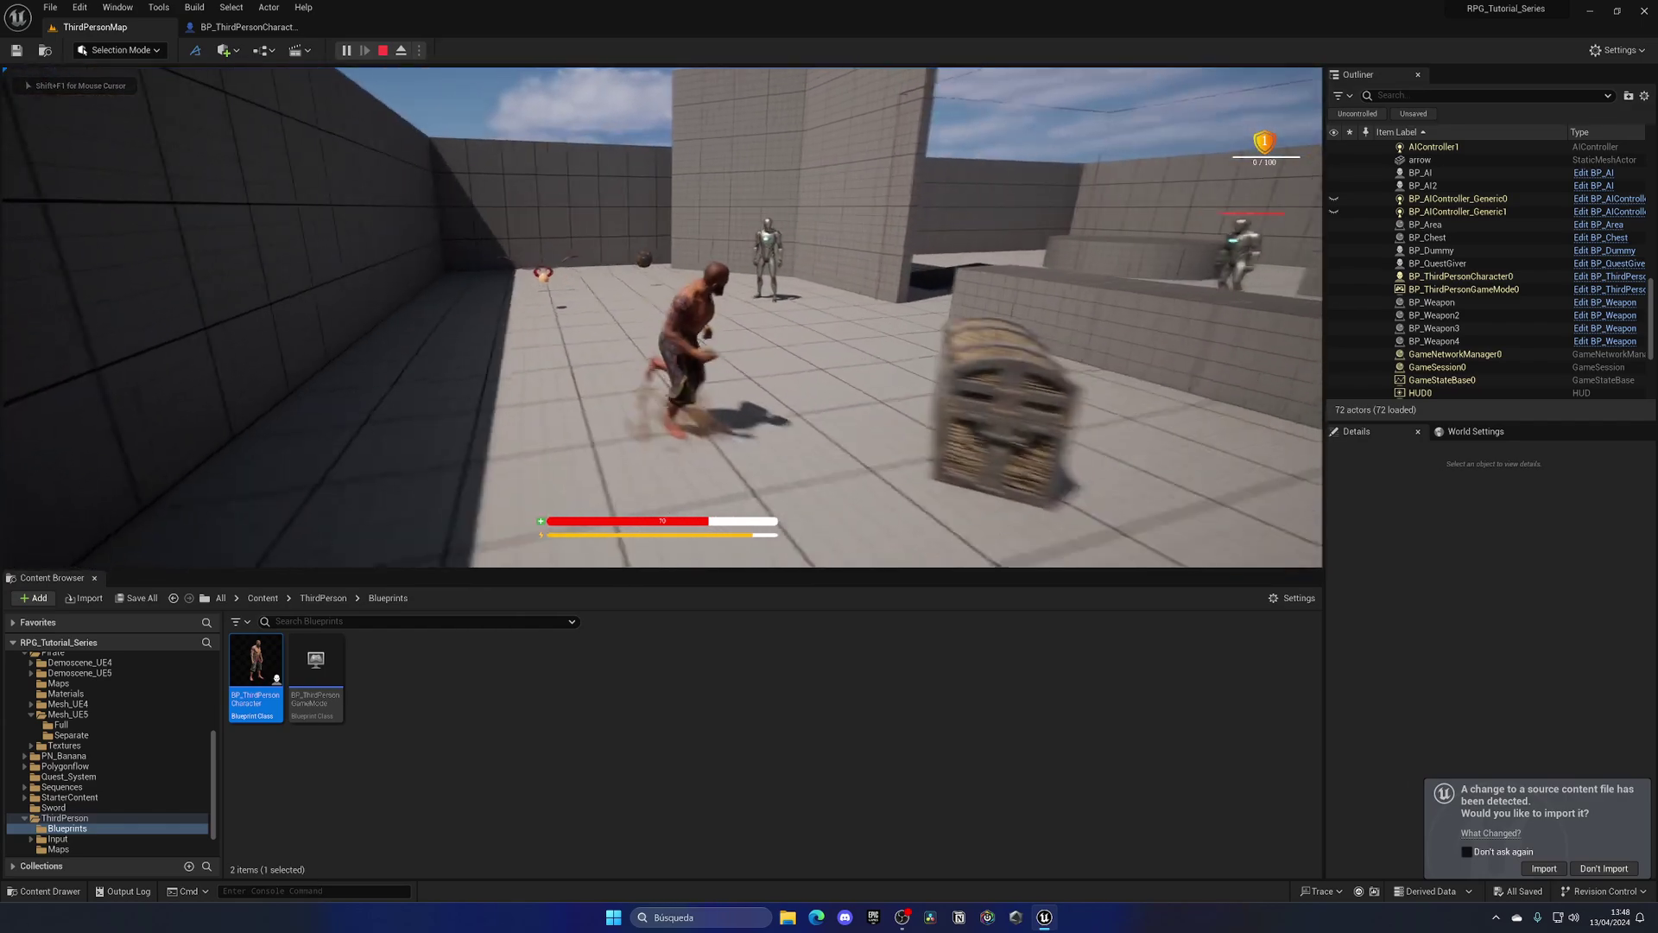
pyautogui.press('s')
pyautogui.press('w')
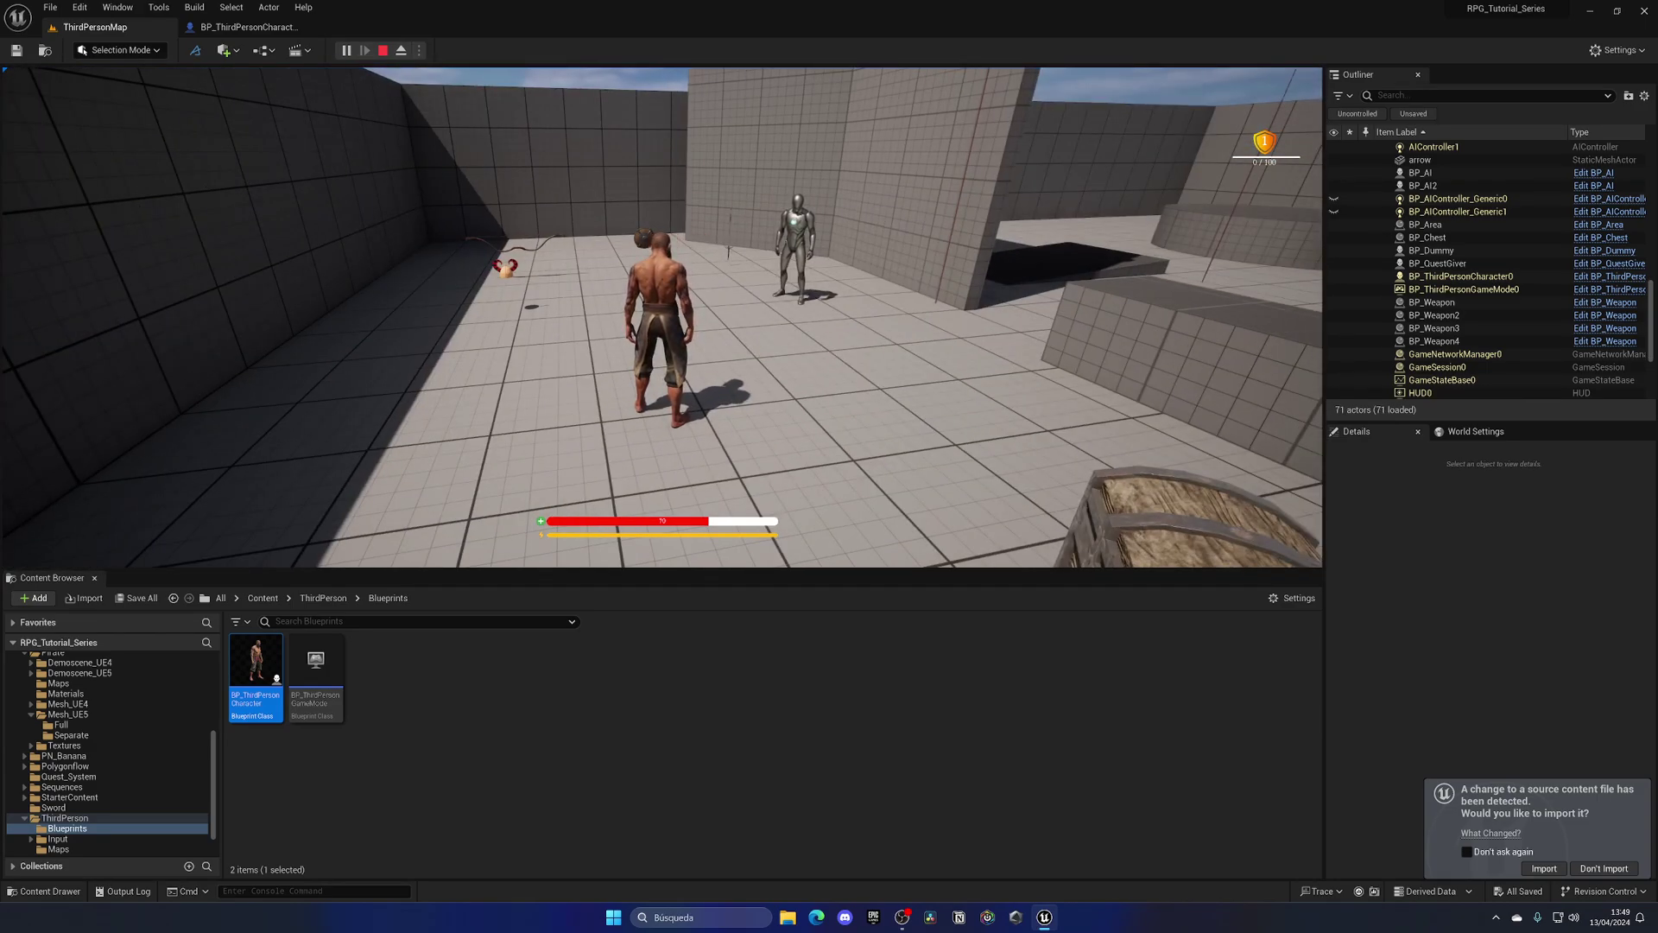
pyautogui.press('s')
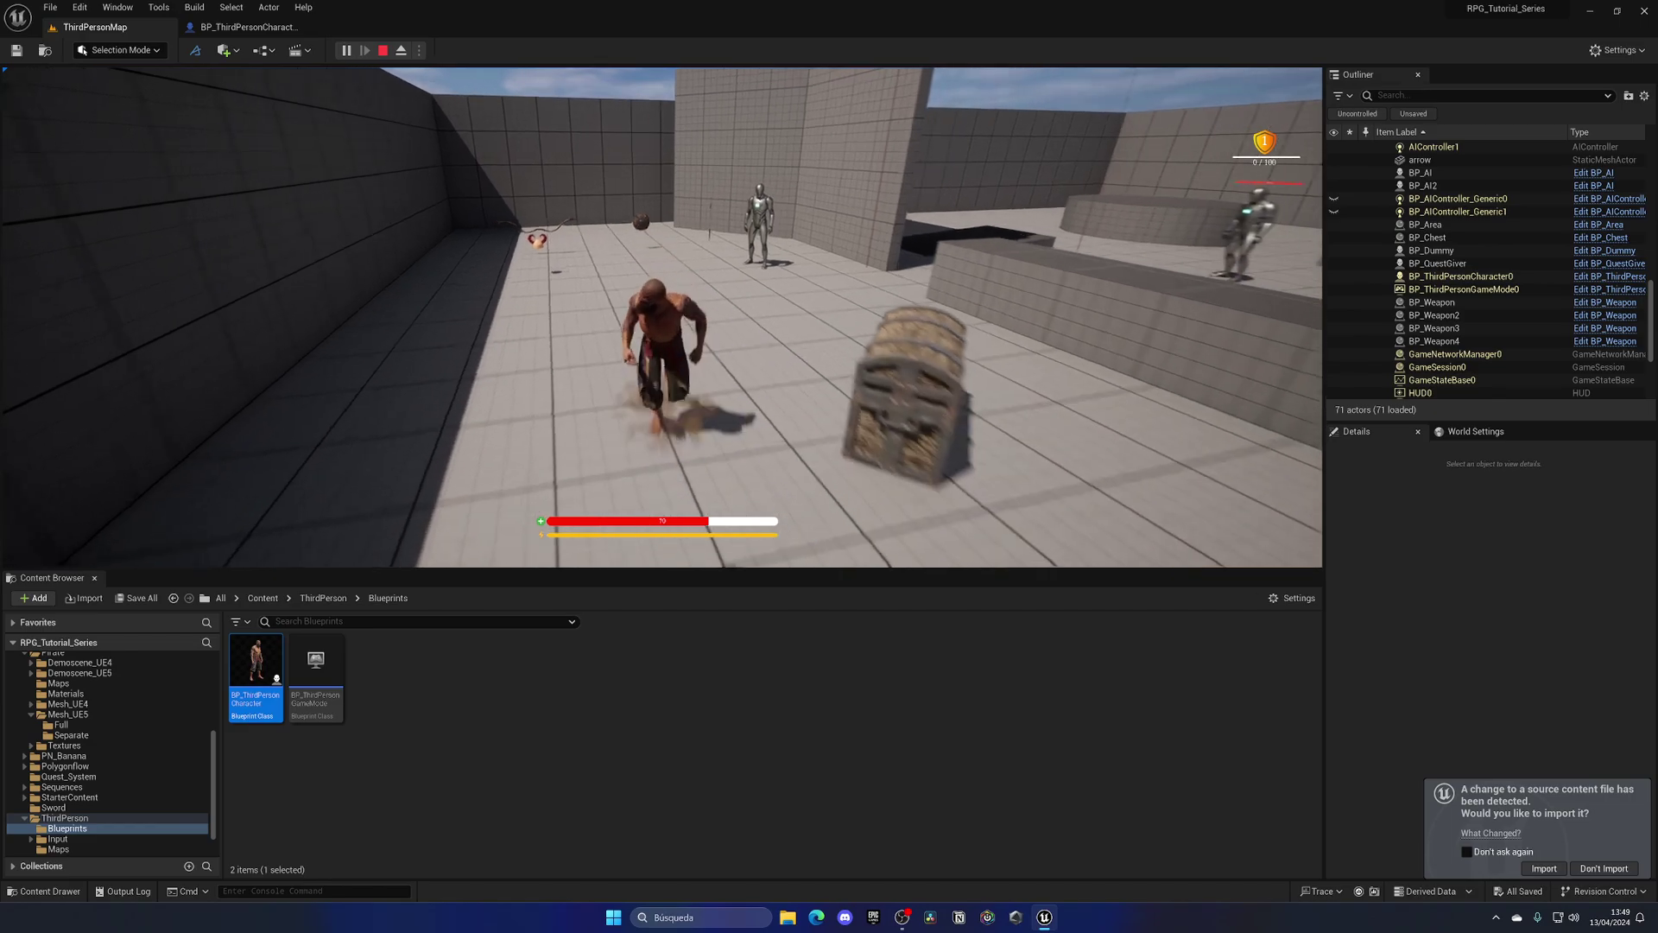
pyautogui.press('d')
pyautogui.press('a')
pyautogui.press('w')
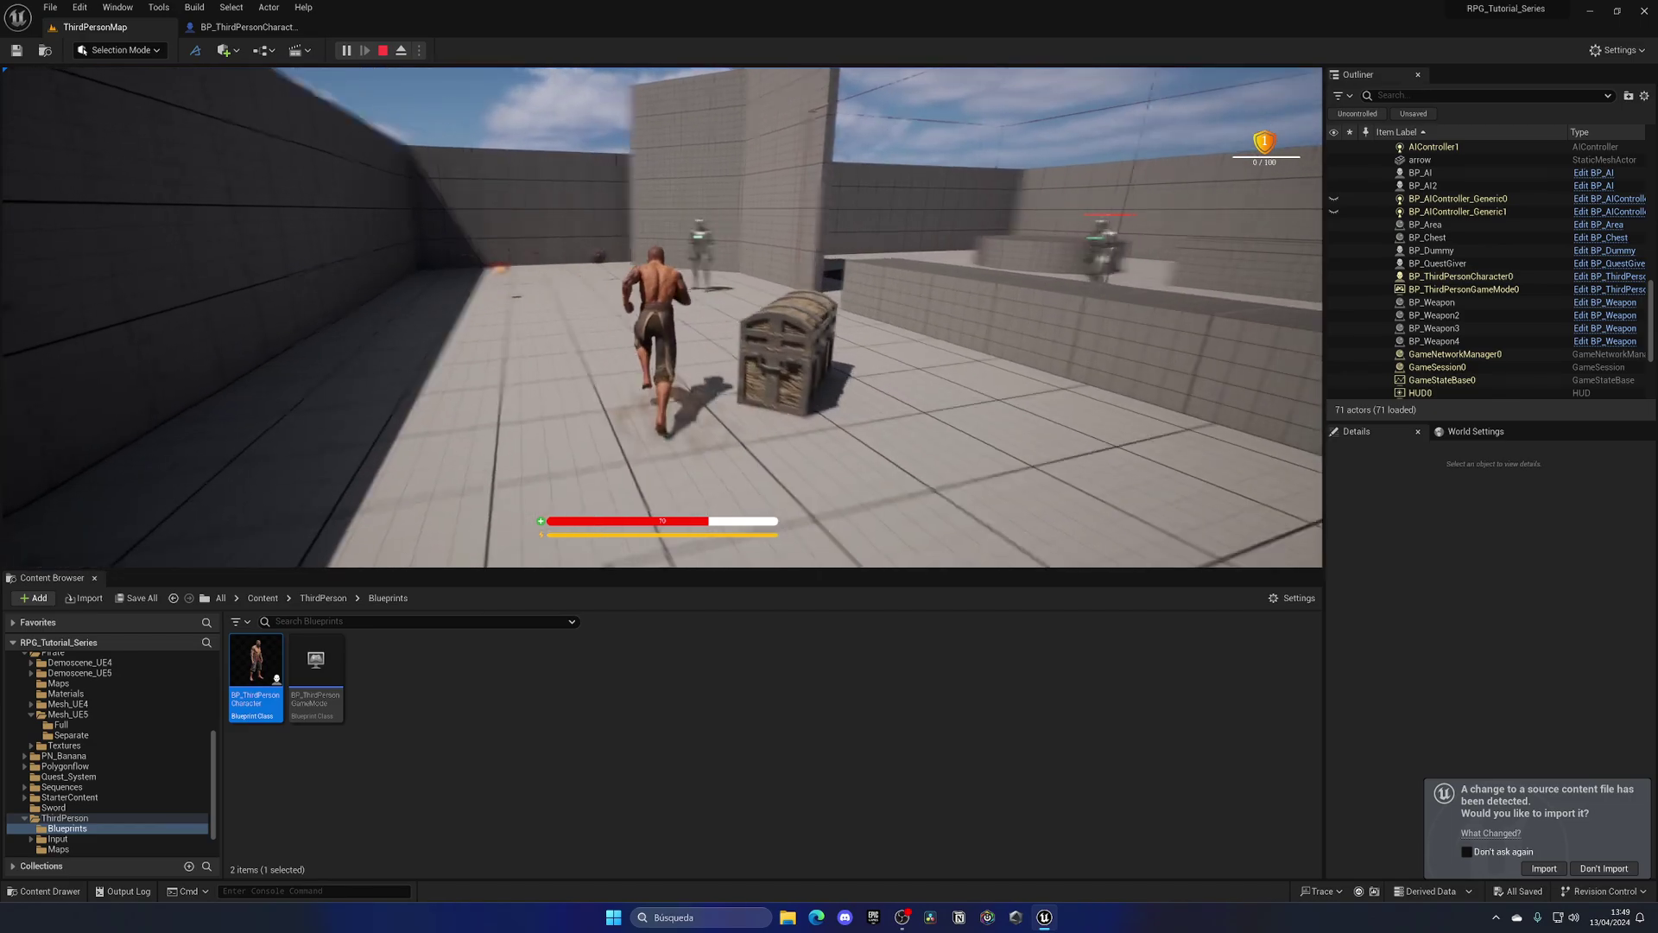
pyautogui.press('s')
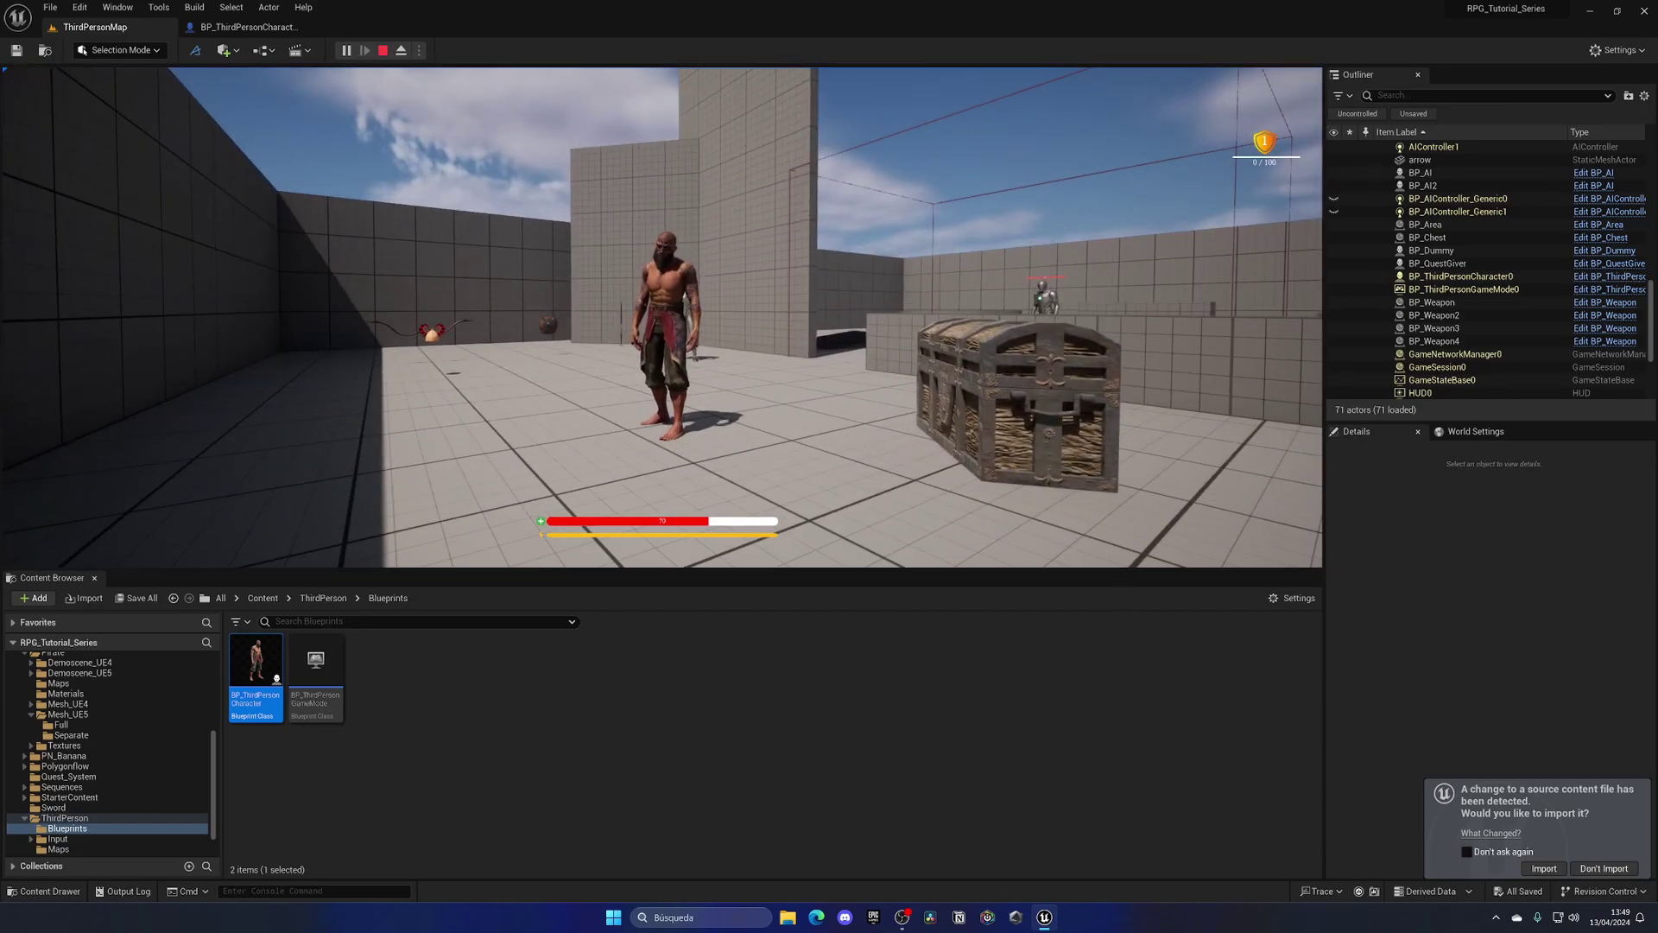
# - Eject from the player during play and examine the pirate character up close from the front
pyautogui.press('F8')
pyautogui.press('w')
pyautogui.moveTo(661, 317); pyautogui.dragTo(851, 250, button='right')
pyautogui.press('s')
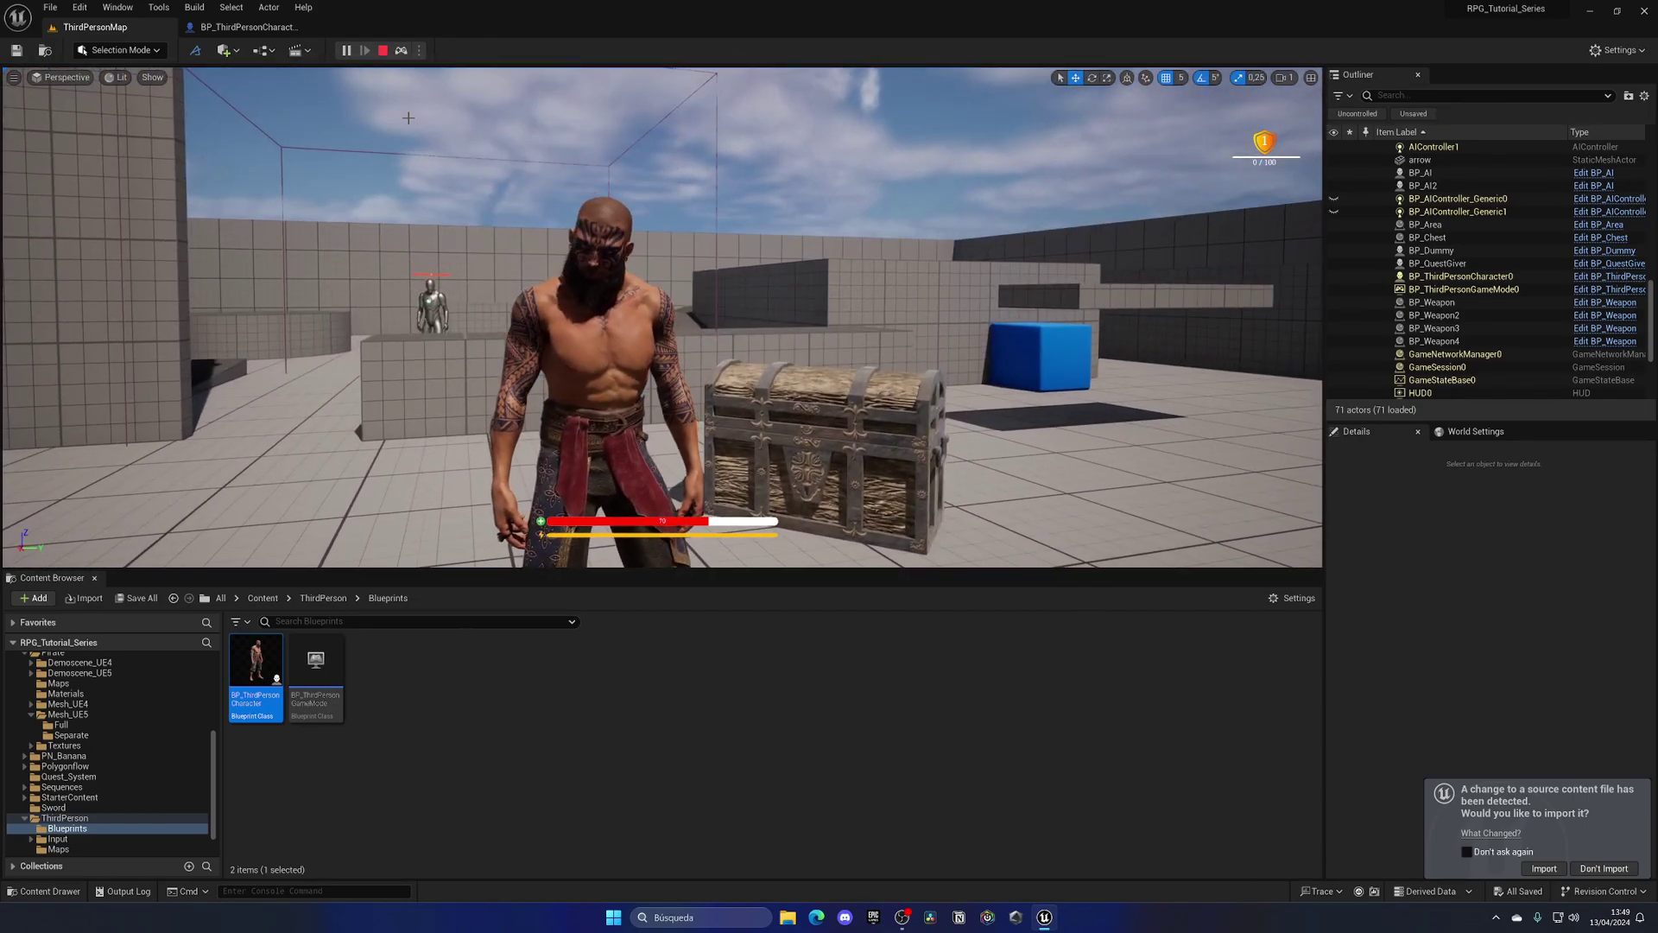
# - Possess the player again and run the pirate across the level to pick up the nearby weapon
pyautogui.click(401, 52)
pyautogui.press('w')
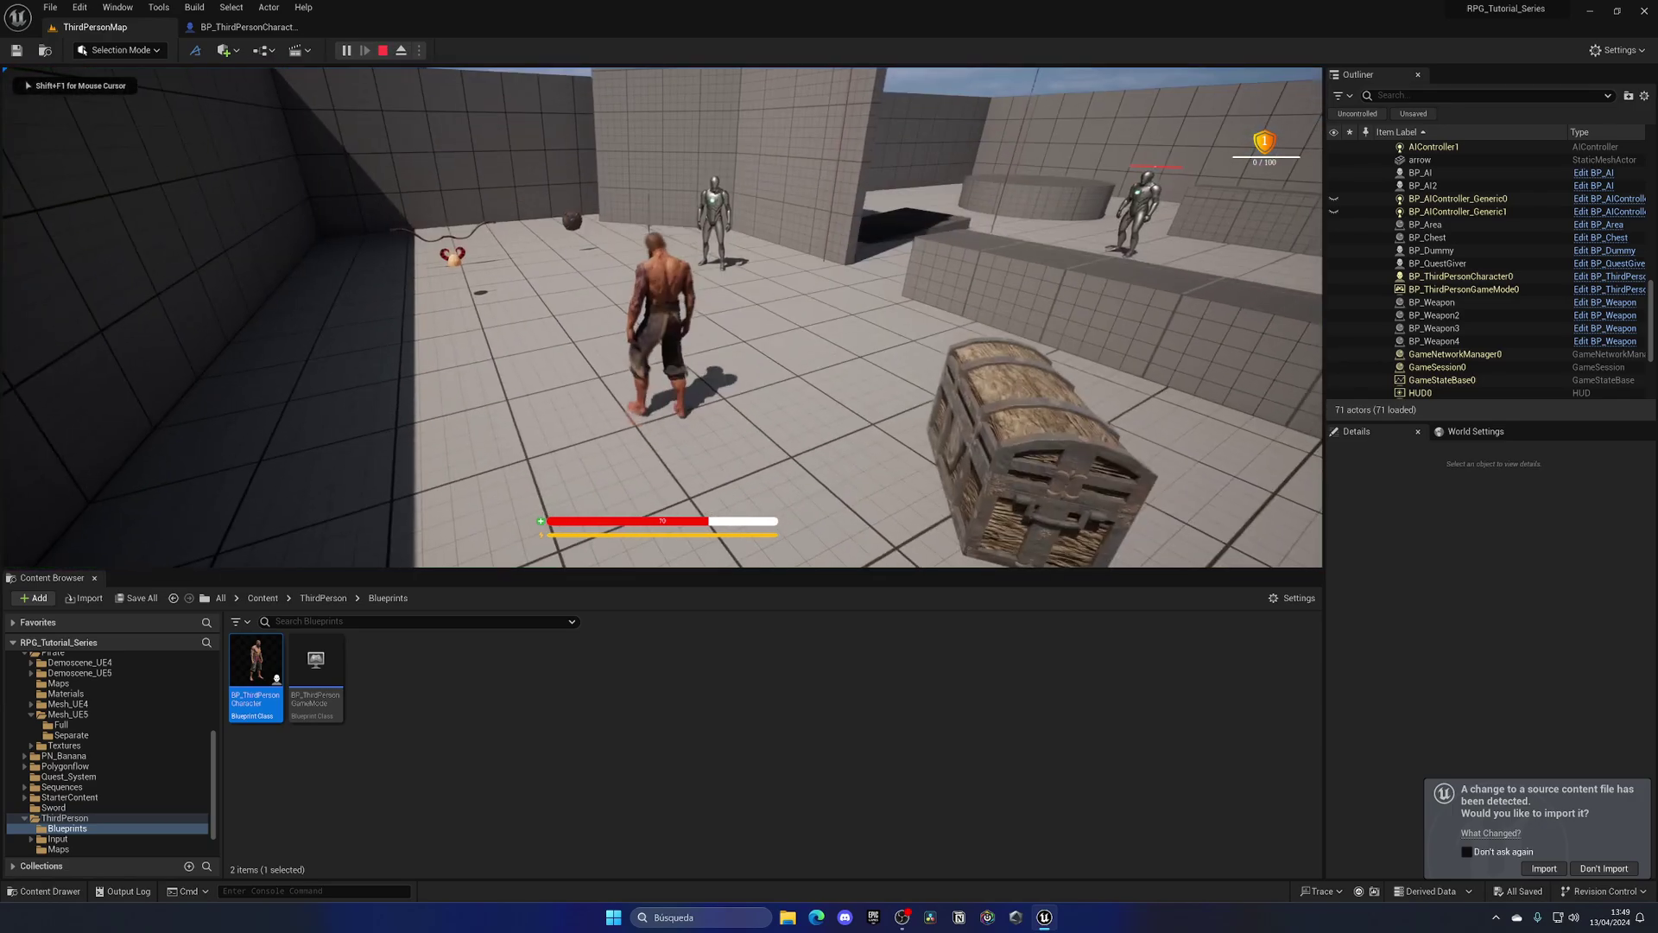
pyautogui.press('w')
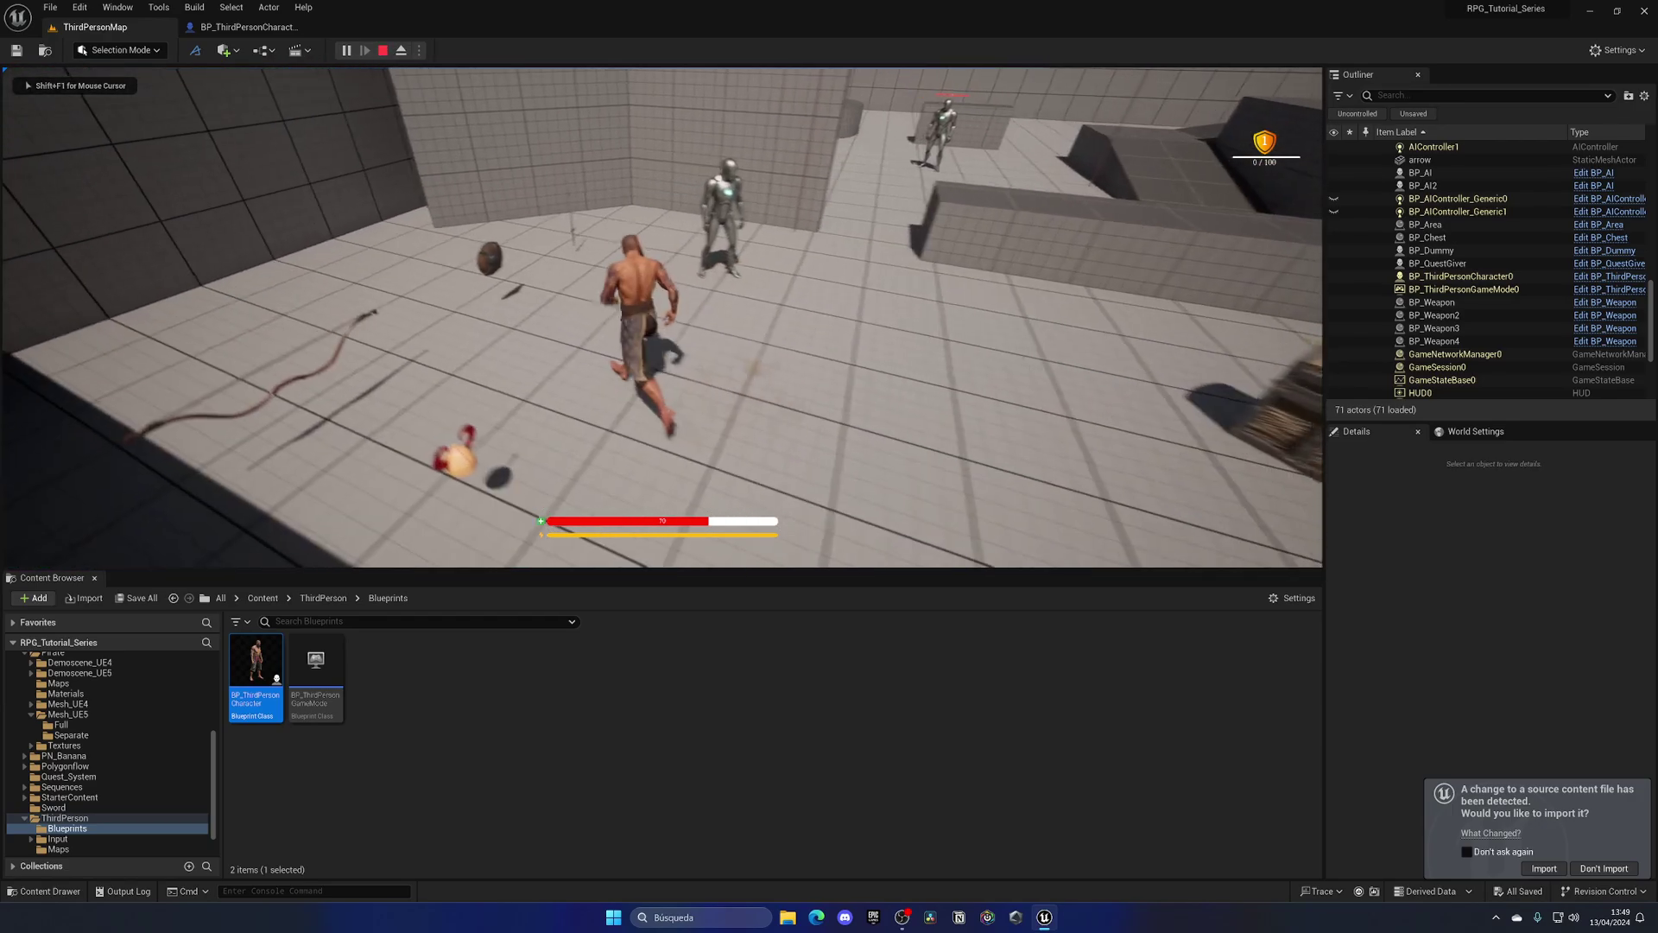
pyautogui.press('w')
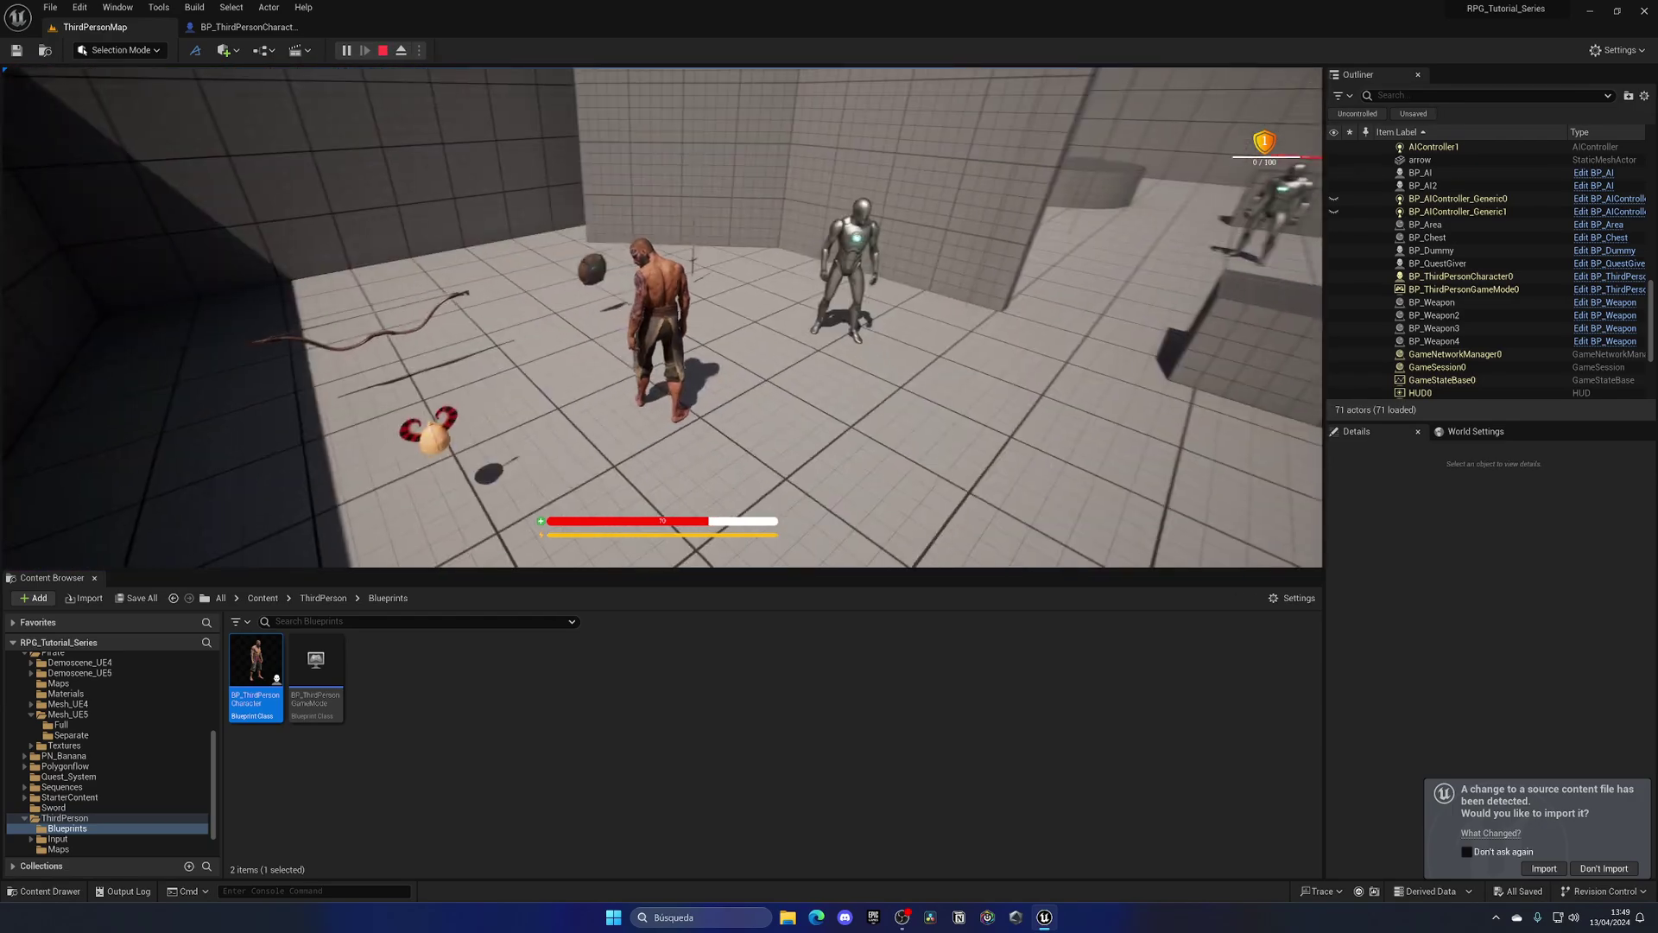
pyautogui.press('w')
pyautogui.press('e')
# - Test the pirate in the in-game Equipment screen by choosing a weapon for the Melee slot, and close the screen
pyautogui.press('i')
pyautogui.click(349, 251)
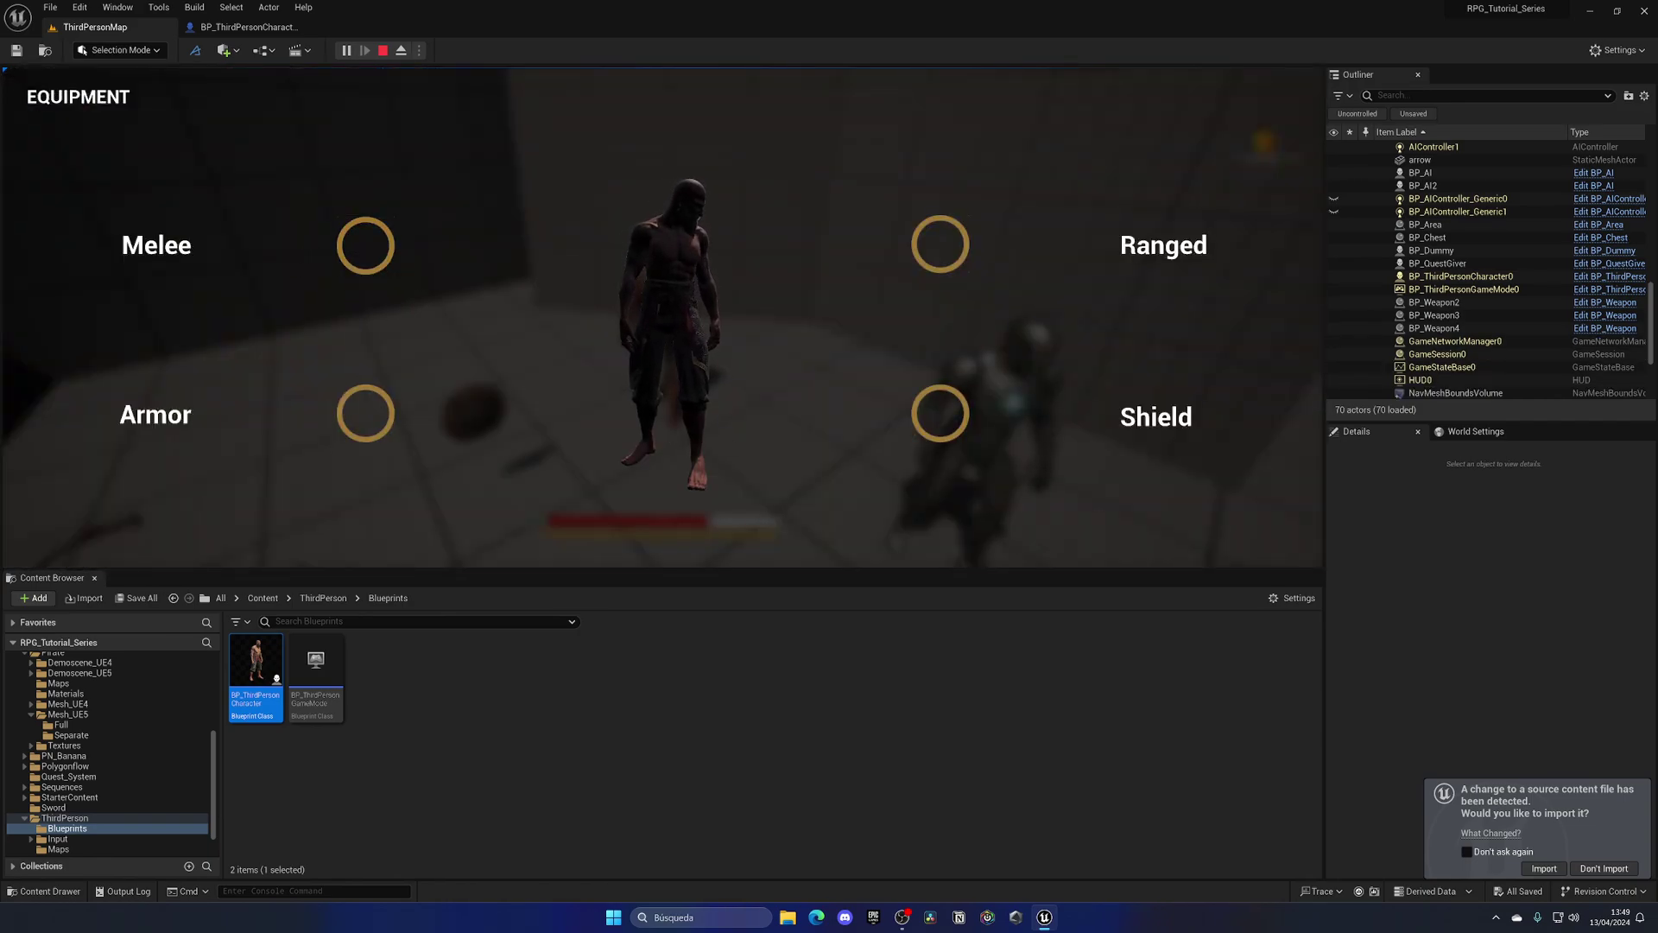
pyautogui.click(383, 259)
pyautogui.click(395, 276)
pyautogui.press('i')
# - Run the pirate back and forth to check its look after the equipment change, and stop the play session
pyautogui.press('s')
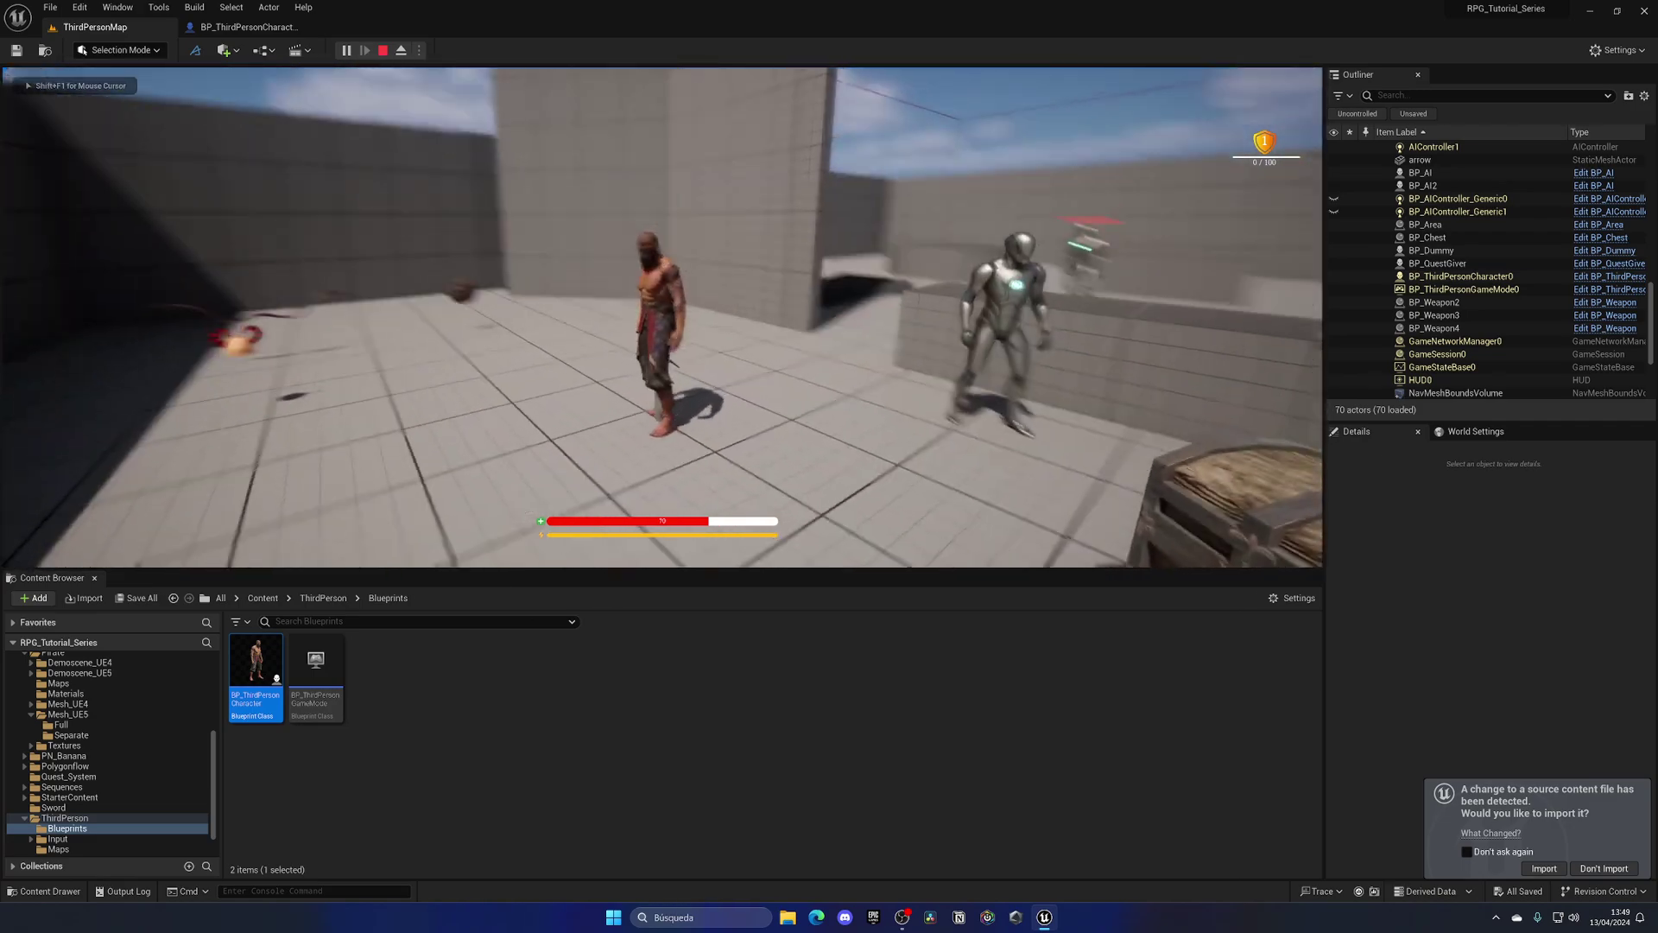
pyautogui.press('w')
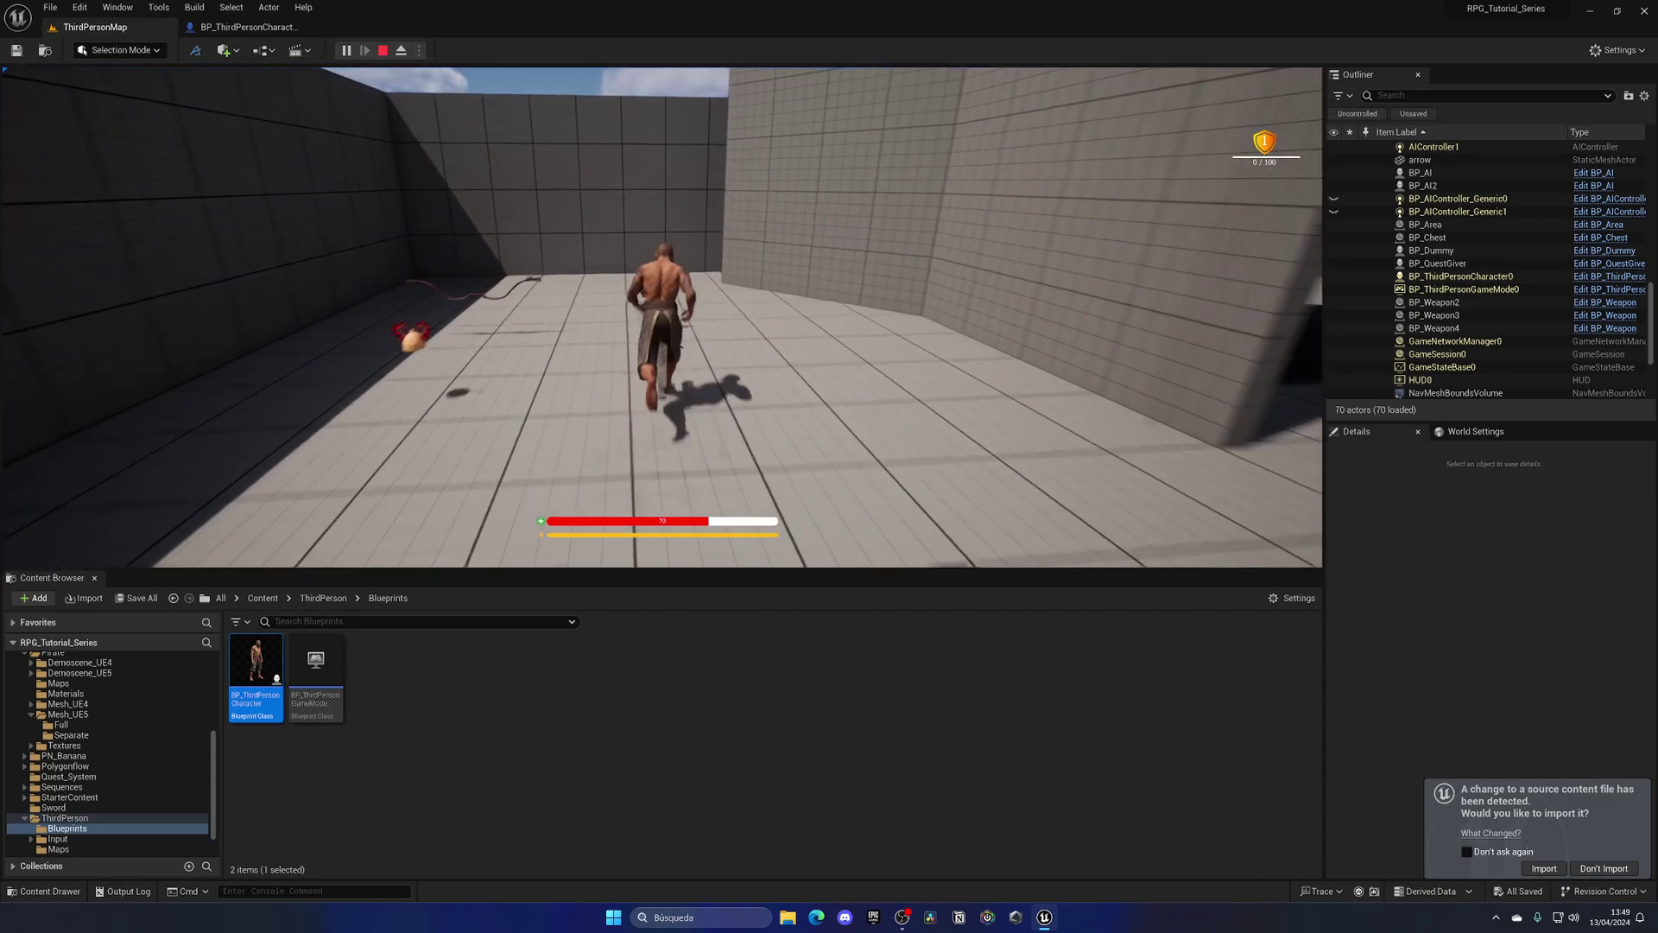
pyautogui.press('s')
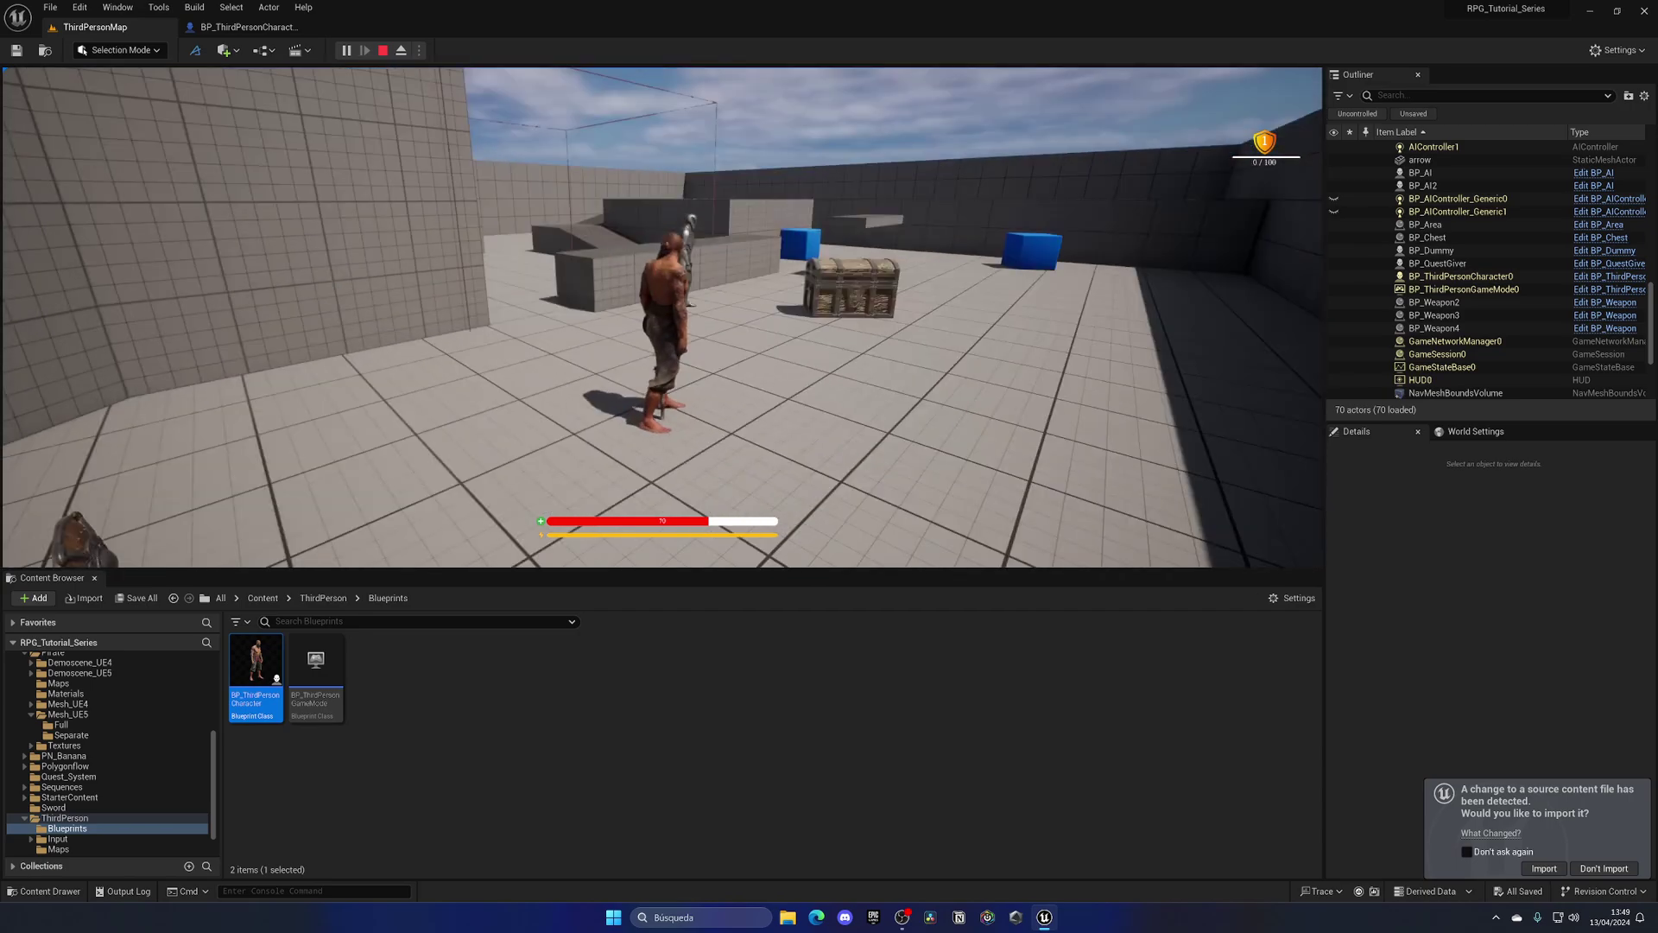
pyautogui.press('Escape')
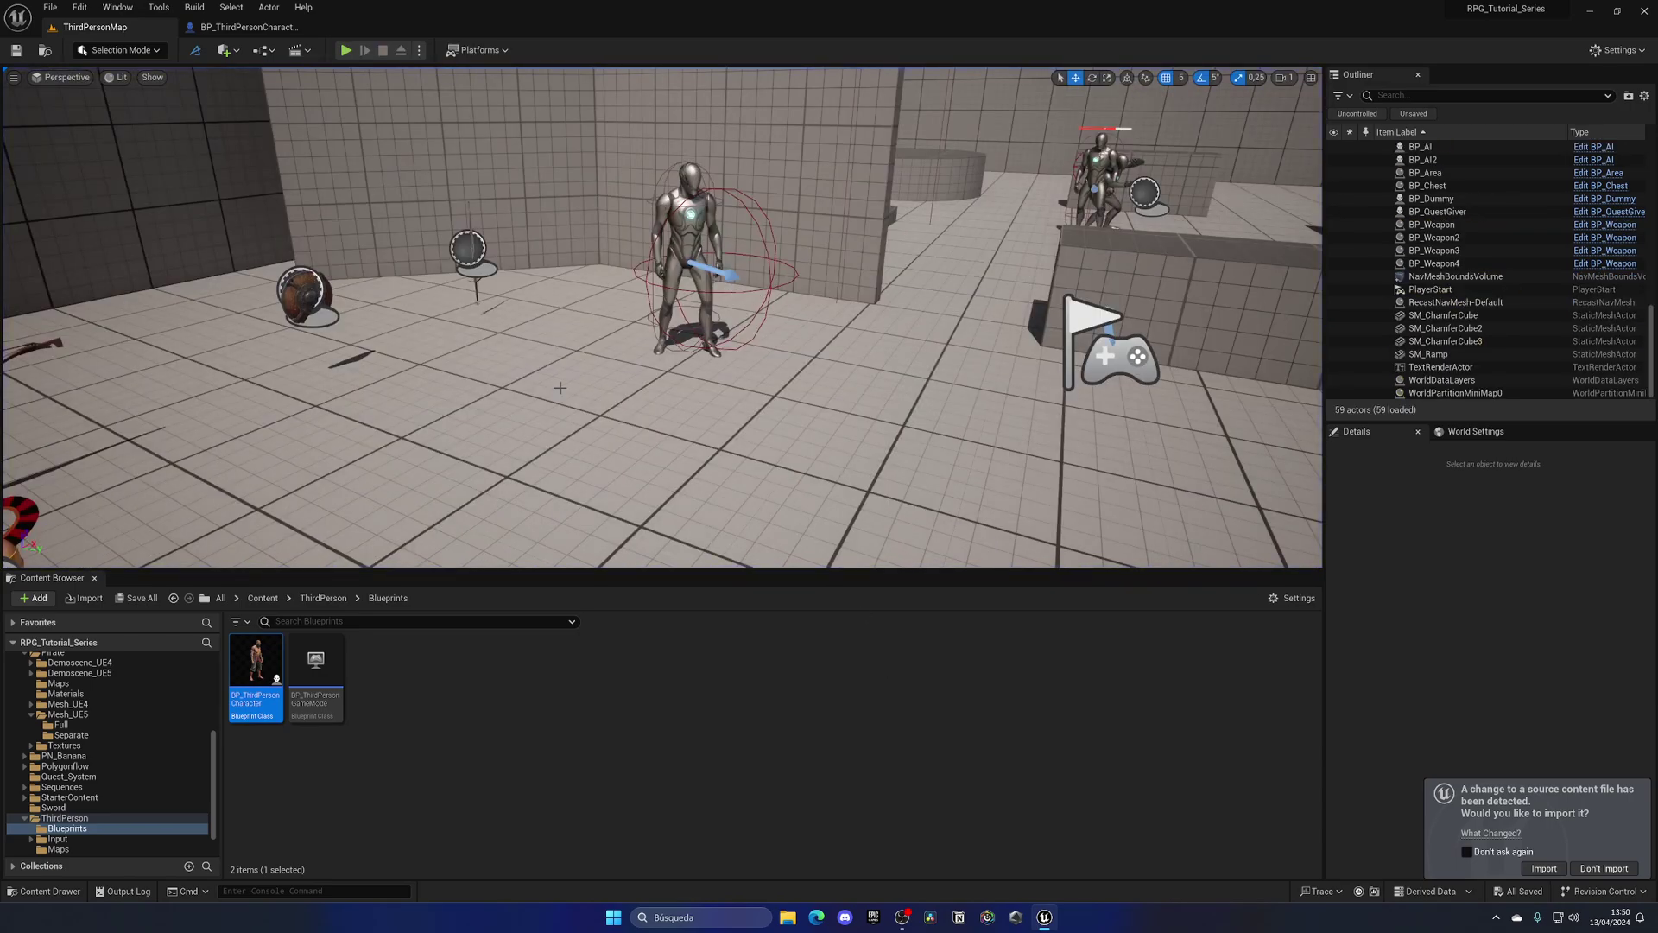
# - Set the Mesh component's skeletal mesh asset in BP_ThirdPersonCharacter to SKM_Manny_Simple, and decline importing the changed source content file
pyautogui.click(249, 28)
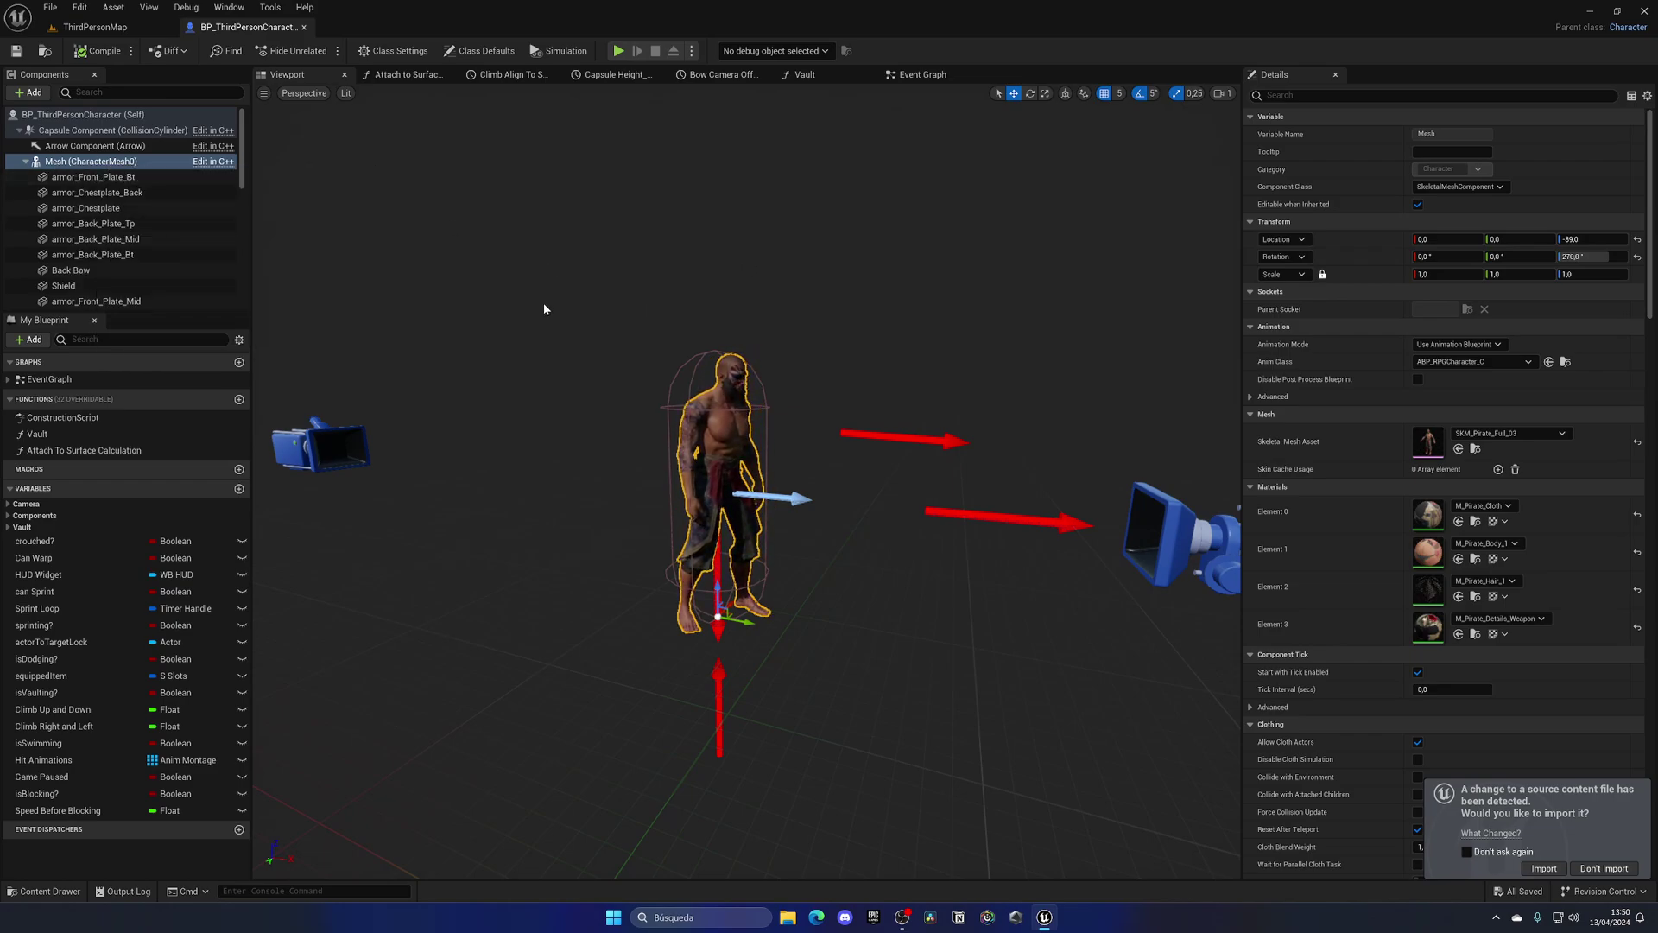
pyautogui.moveTo(558, 304); pyautogui.dragTo(563, 316, button='right')
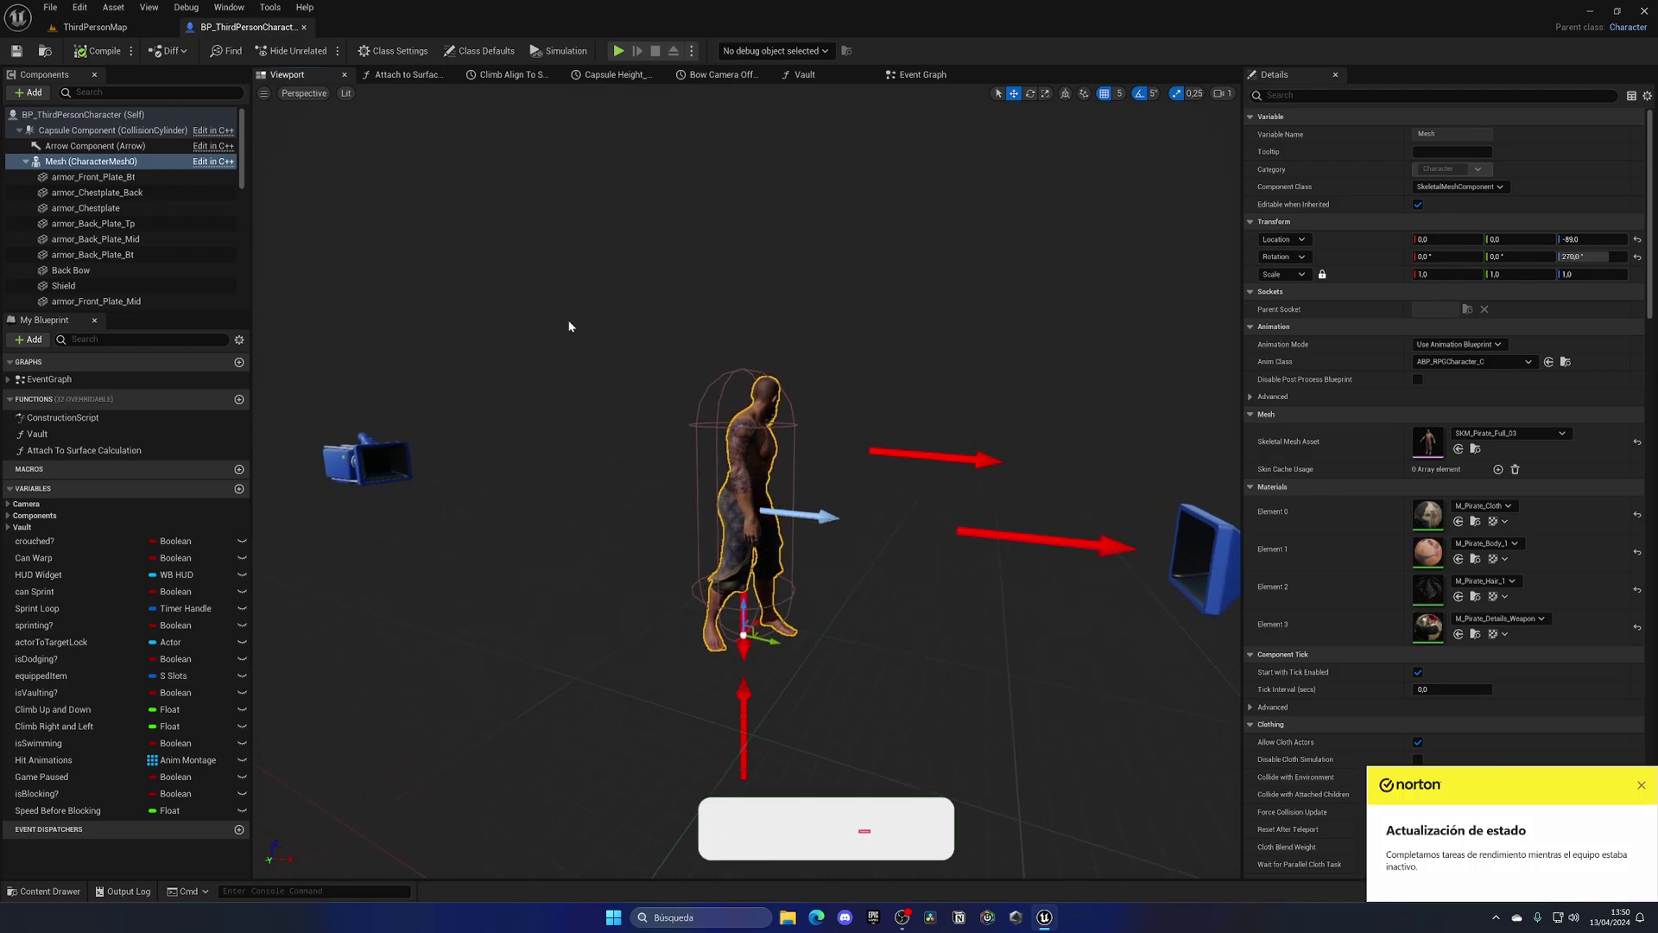
pyautogui.moveTo(639, 358); pyautogui.dragTo(629, 368, button='right')
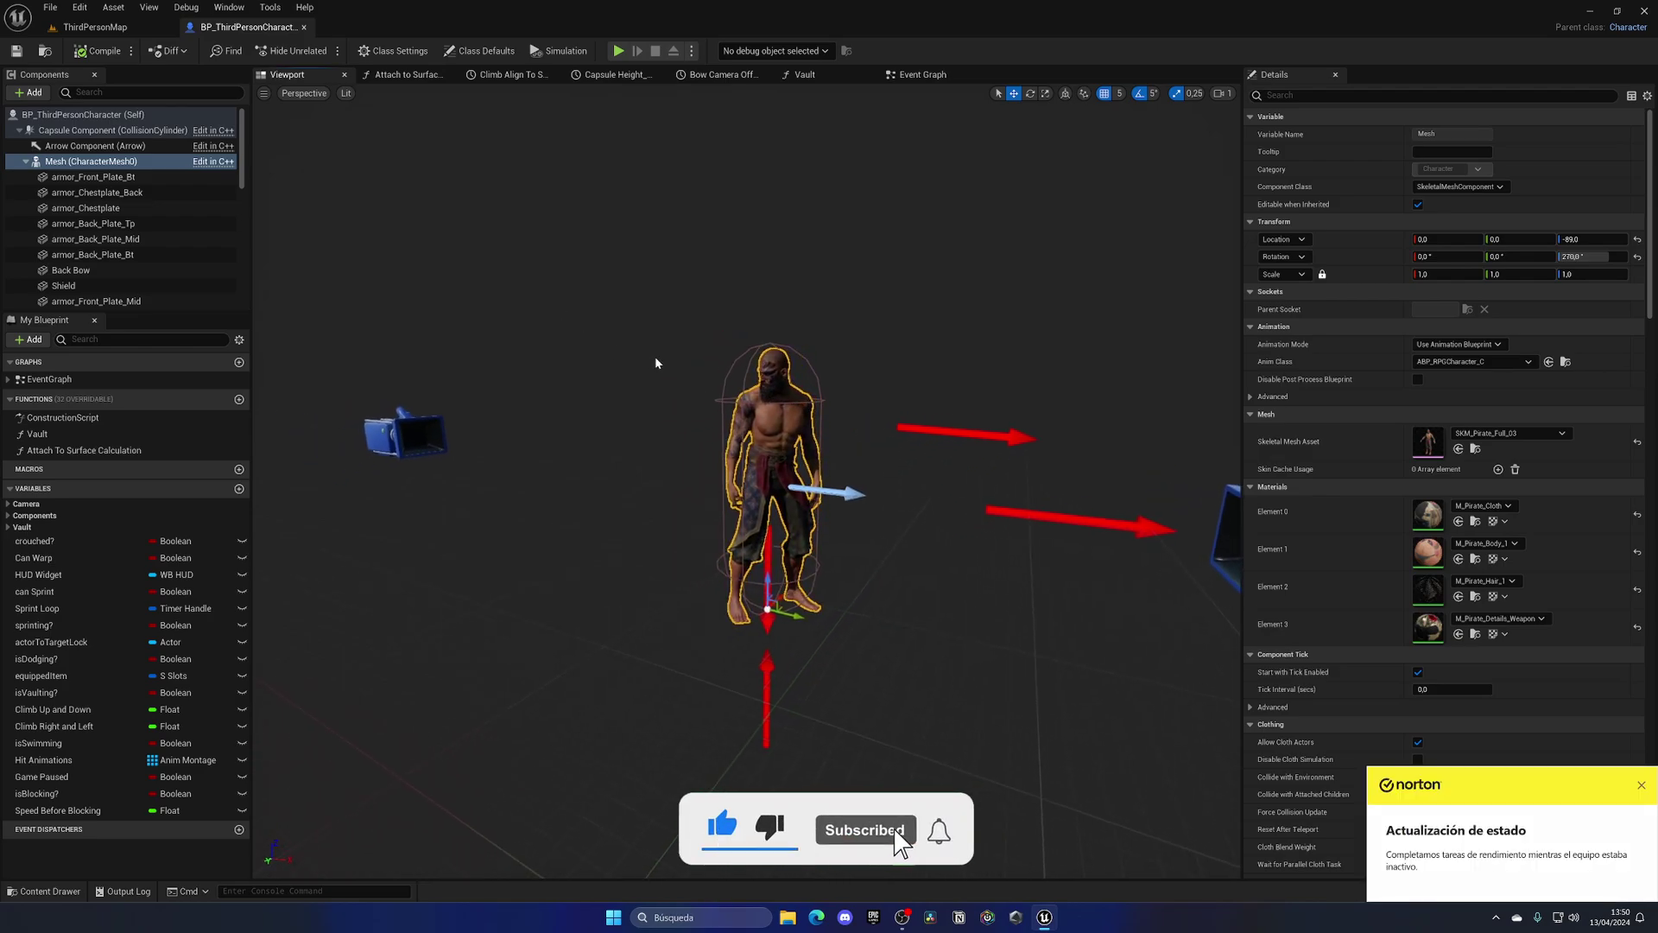
pyautogui.click(1547, 440)
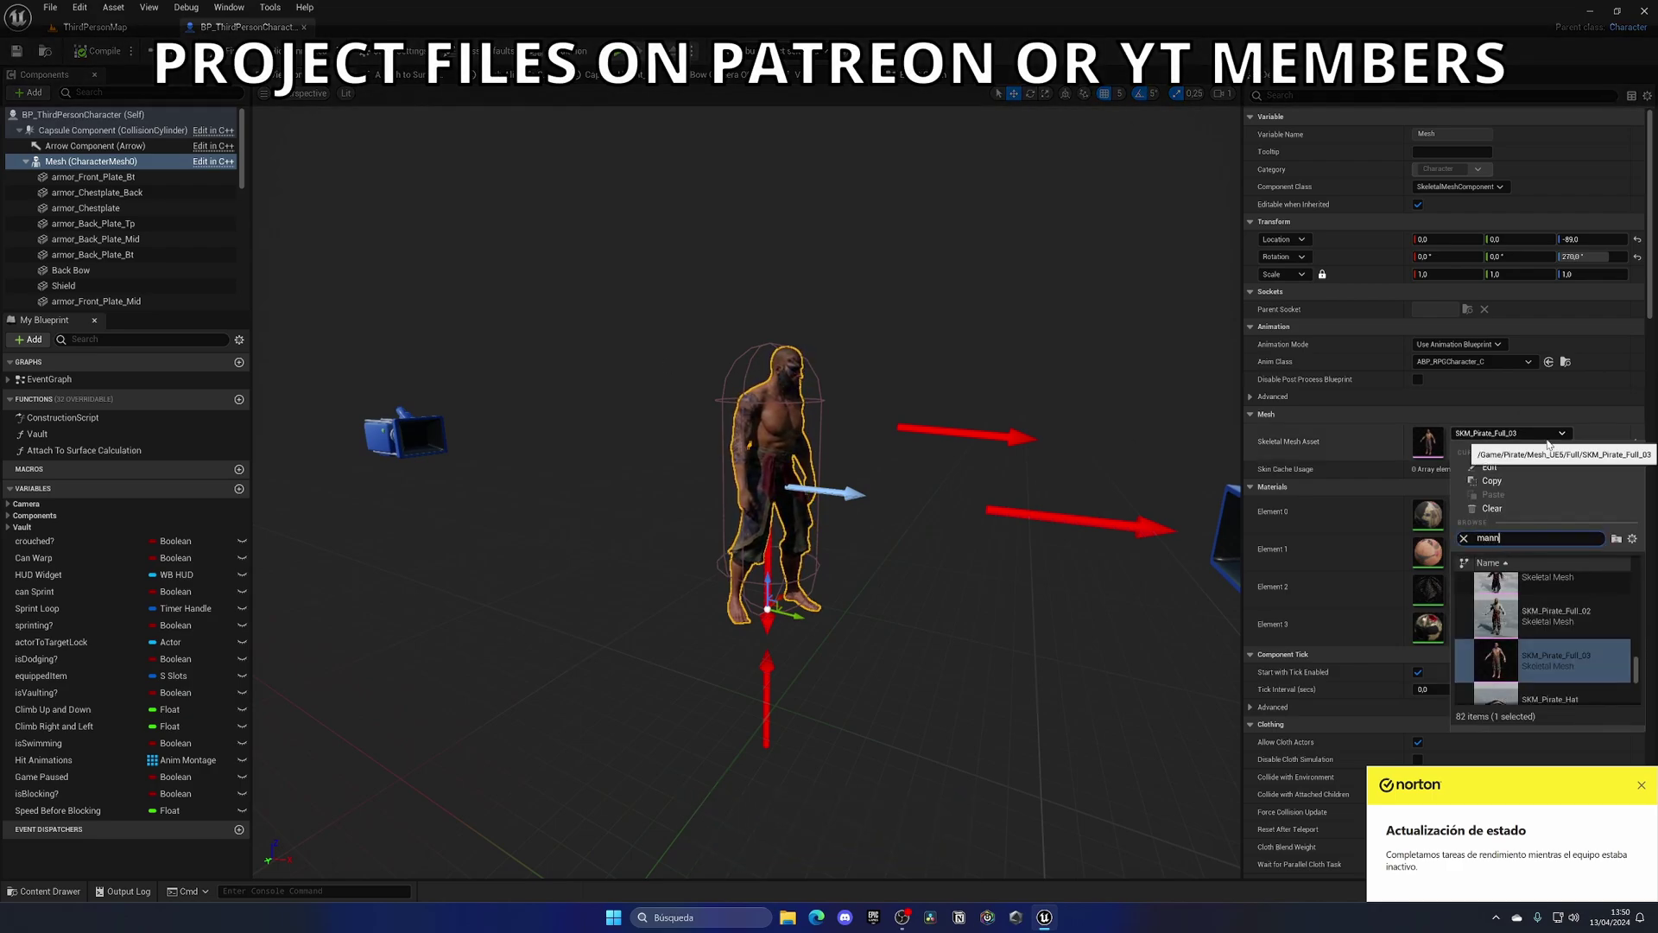
pyautogui.write('manny')
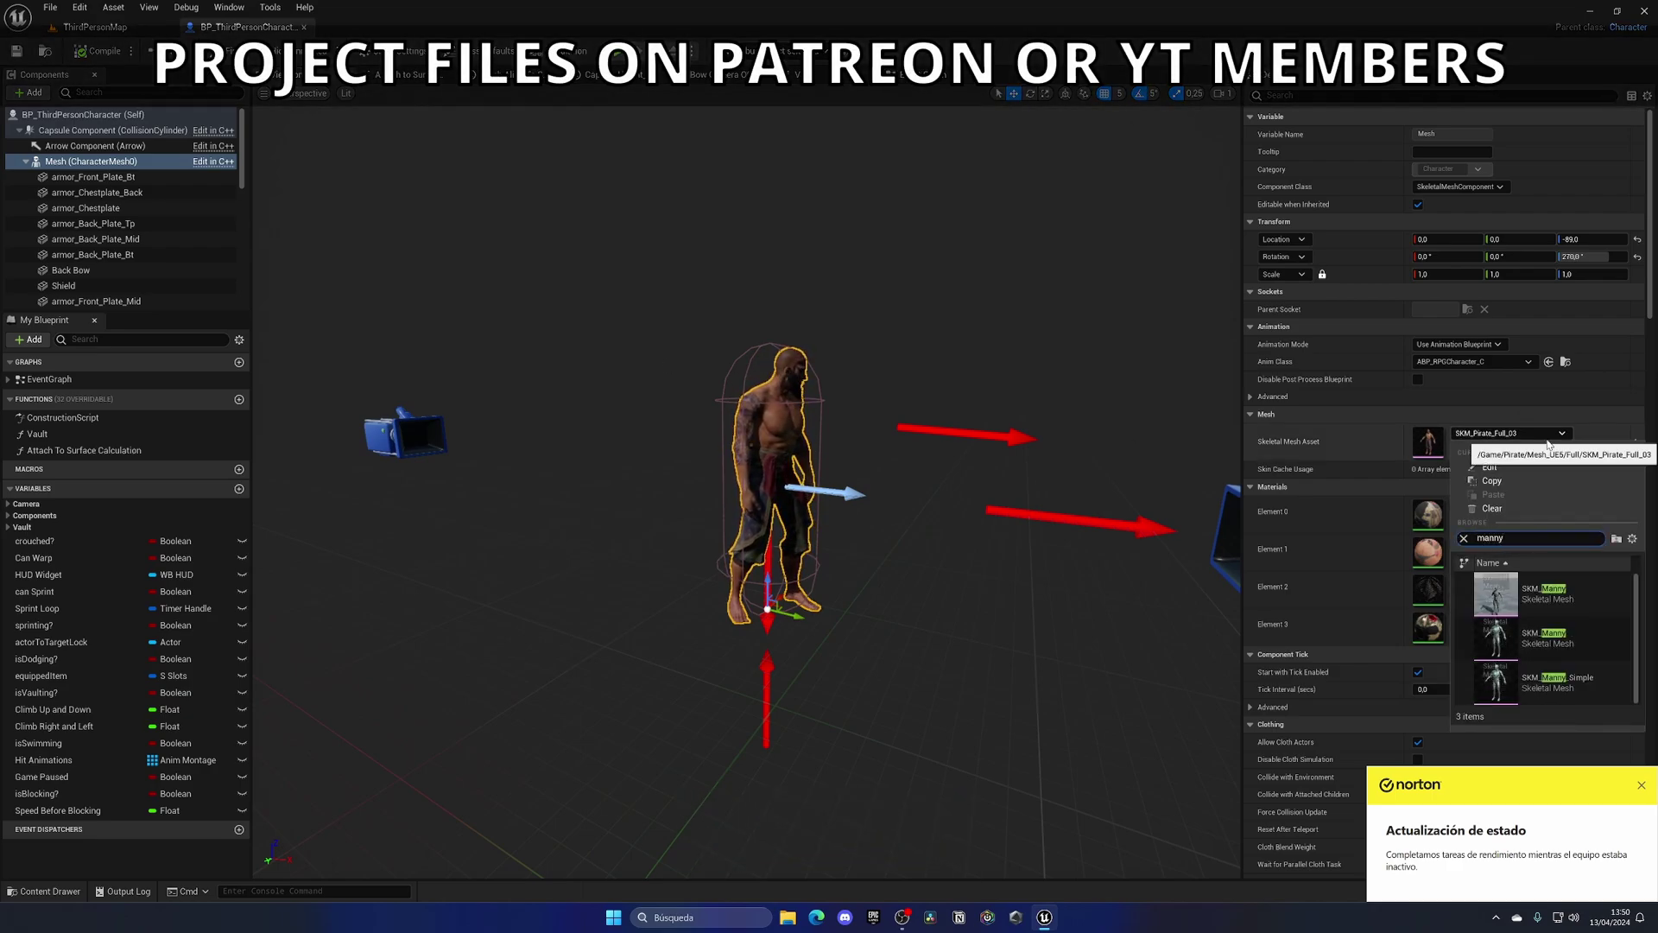
pyautogui.click(1559, 674)
pyautogui.click(1641, 786)
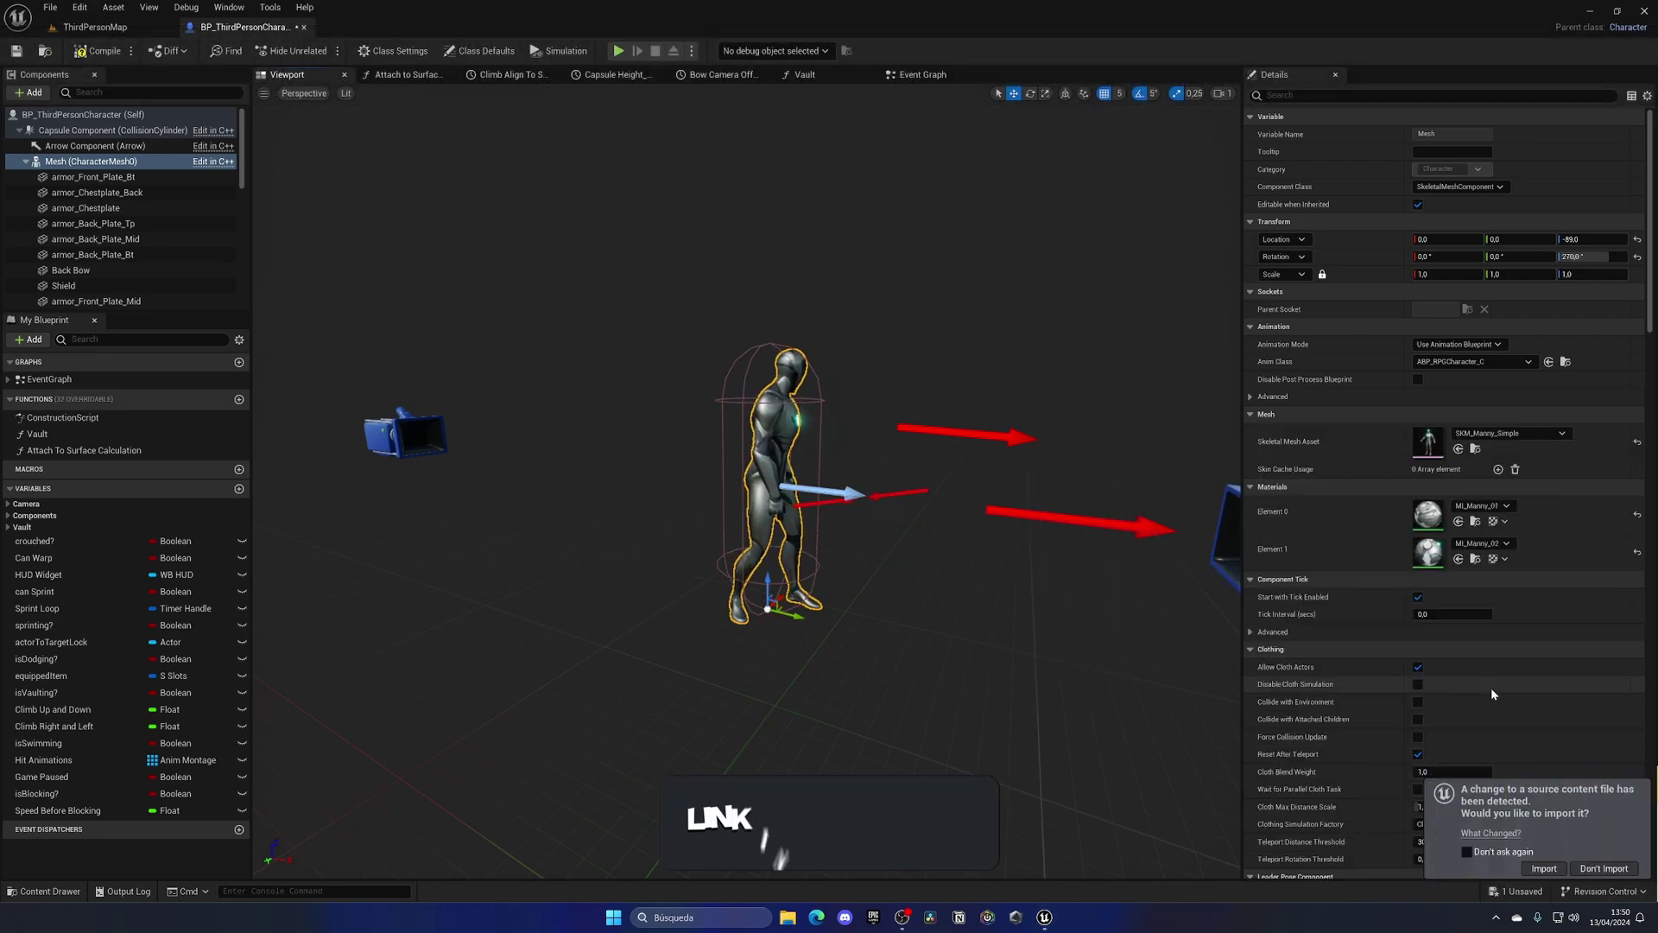
pyautogui.click(1605, 868)
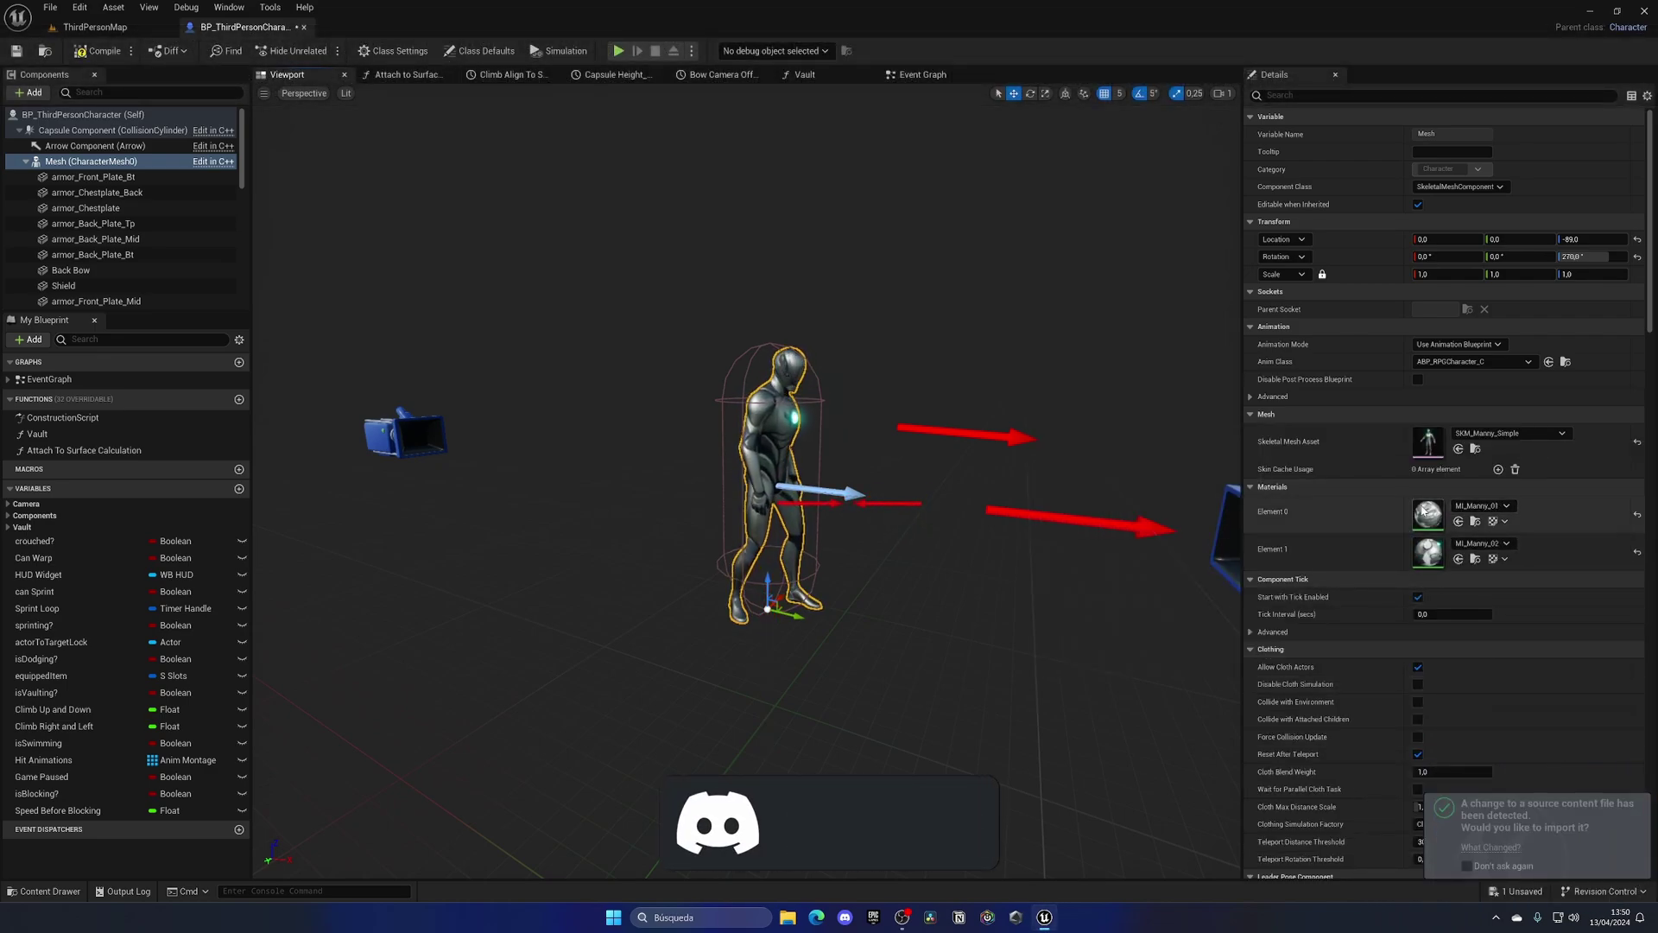
# - Assign Manny_Blue2 as the Element 0 material of the character's Mesh component
pyautogui.click(1495, 509)
pyautogui.scroll(-3, 1530, 682)
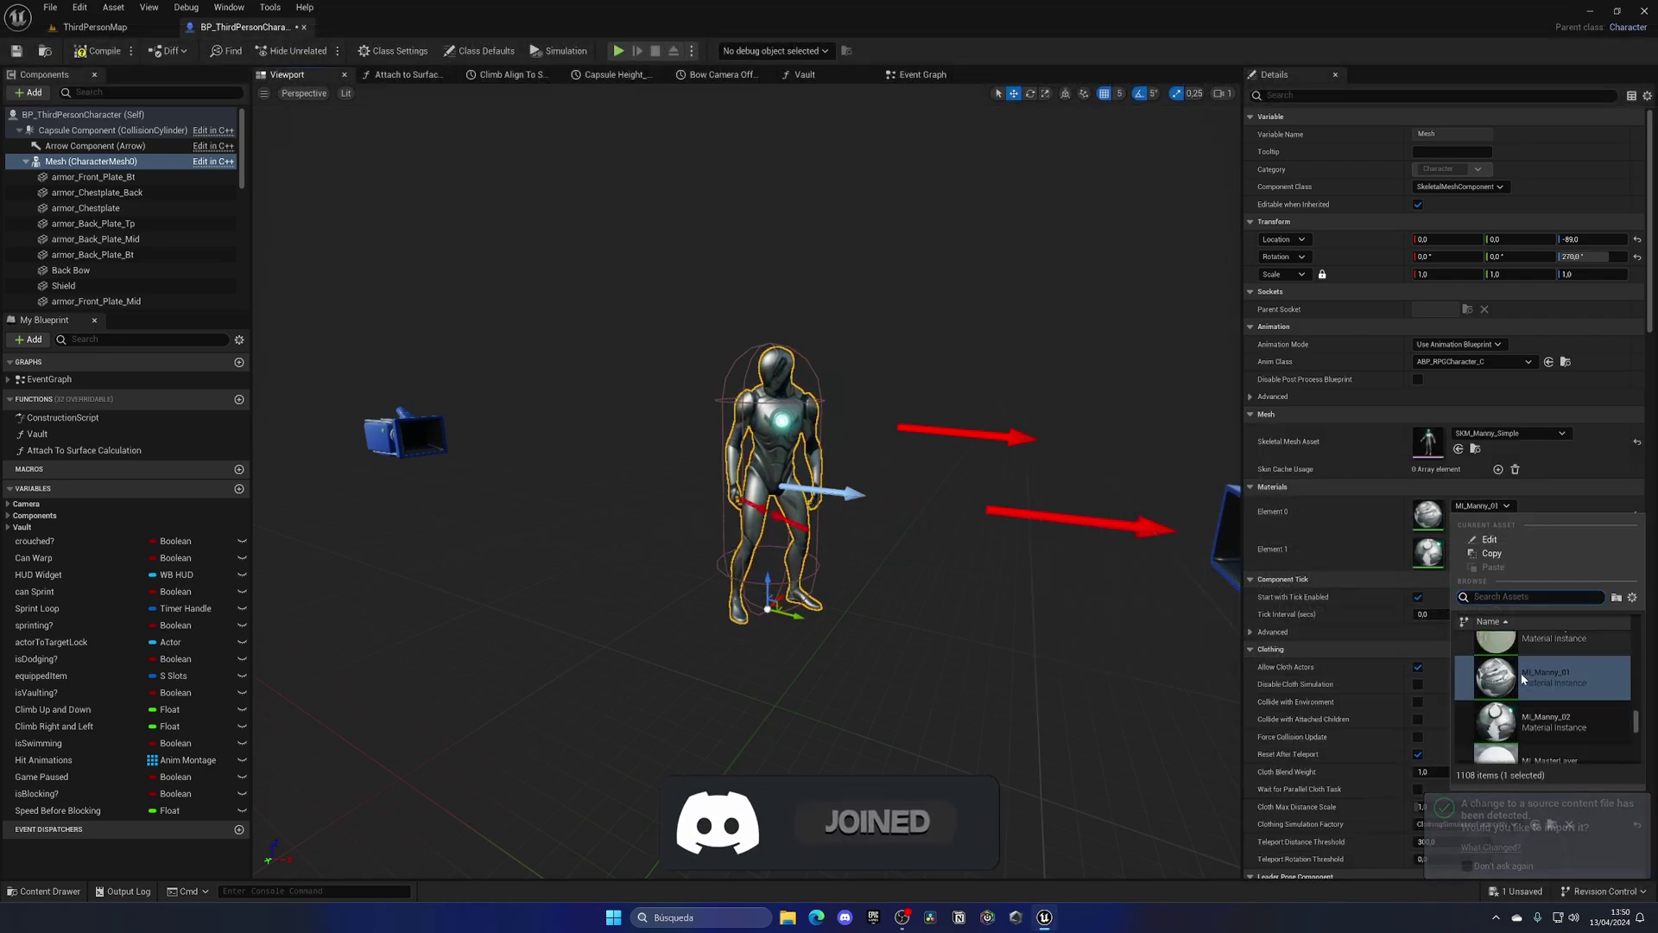
pyautogui.scroll(-2, 1529, 682)
pyautogui.write('mann')
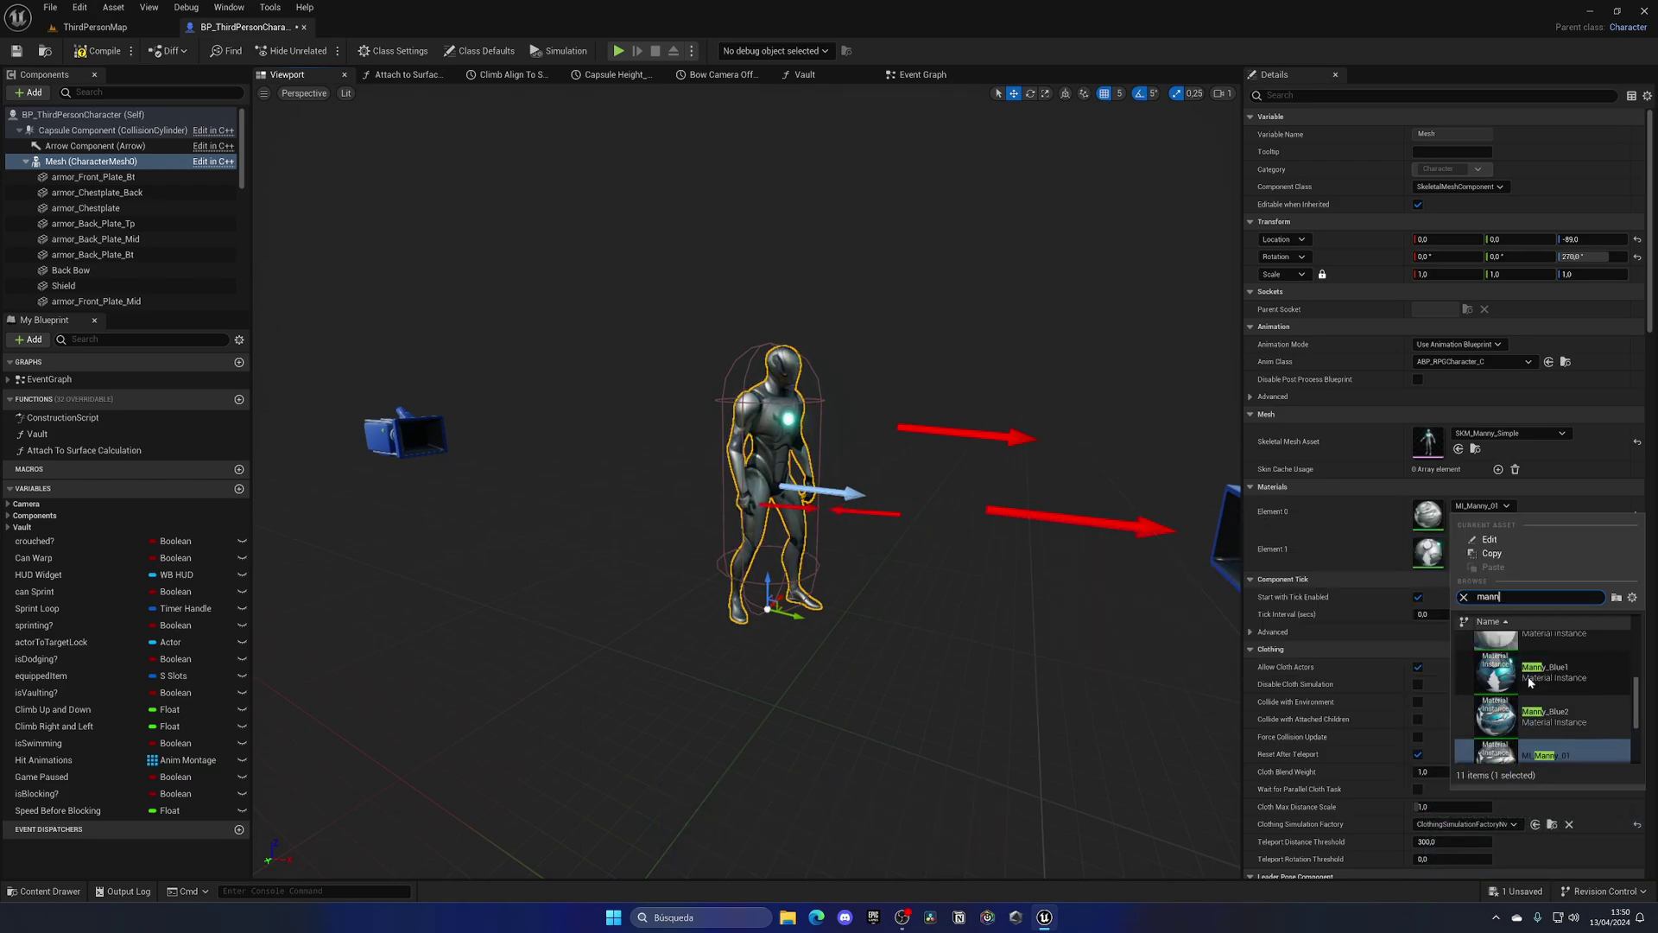
pyautogui.click(1546, 707)
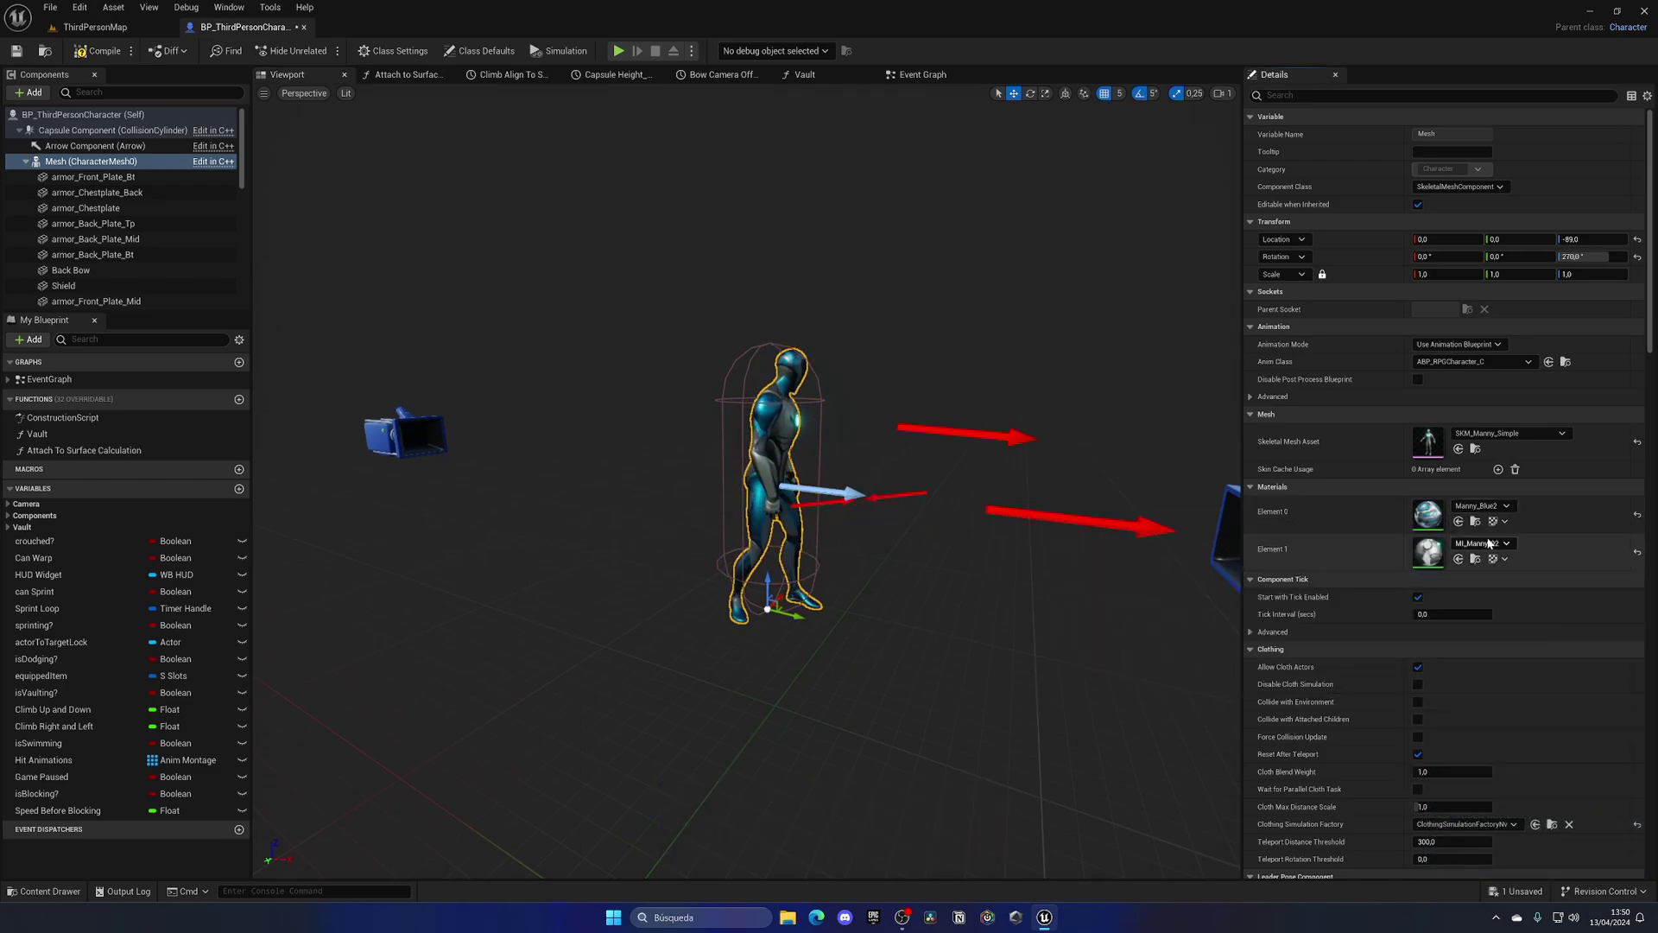
# - Assign Manny_Blue1 as the Mesh component's Element 1 material, and compile and save the blueprint
pyautogui.click(1488, 542)
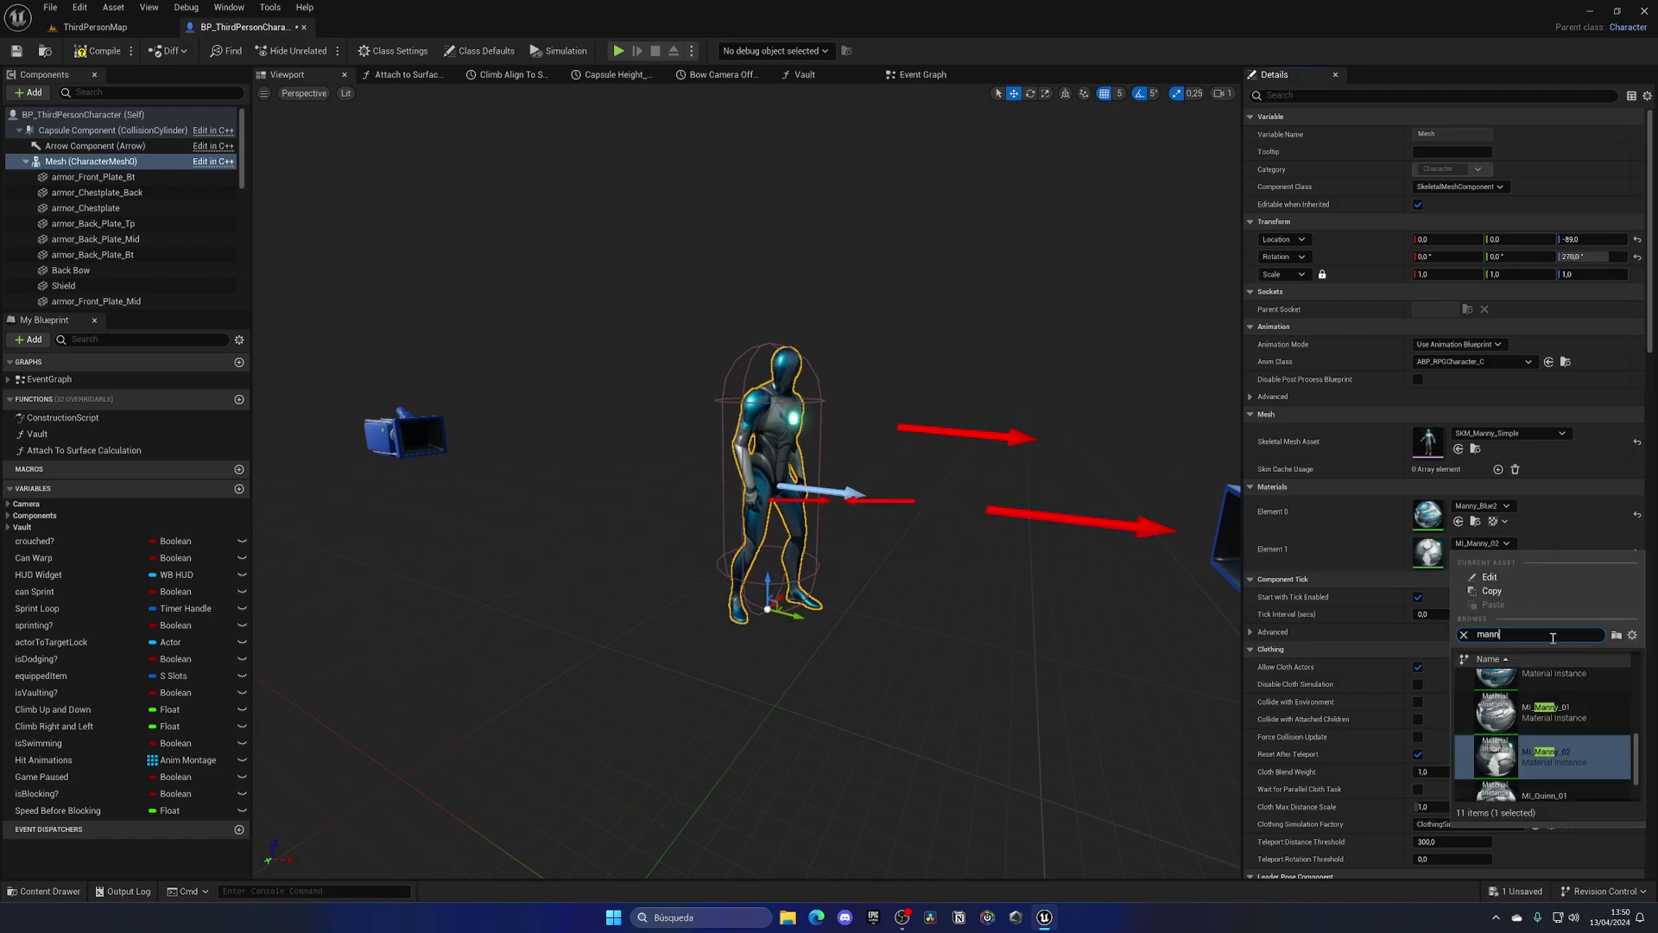
pyautogui.scroll(2, 1538, 691)
pyautogui.click(1537, 691)
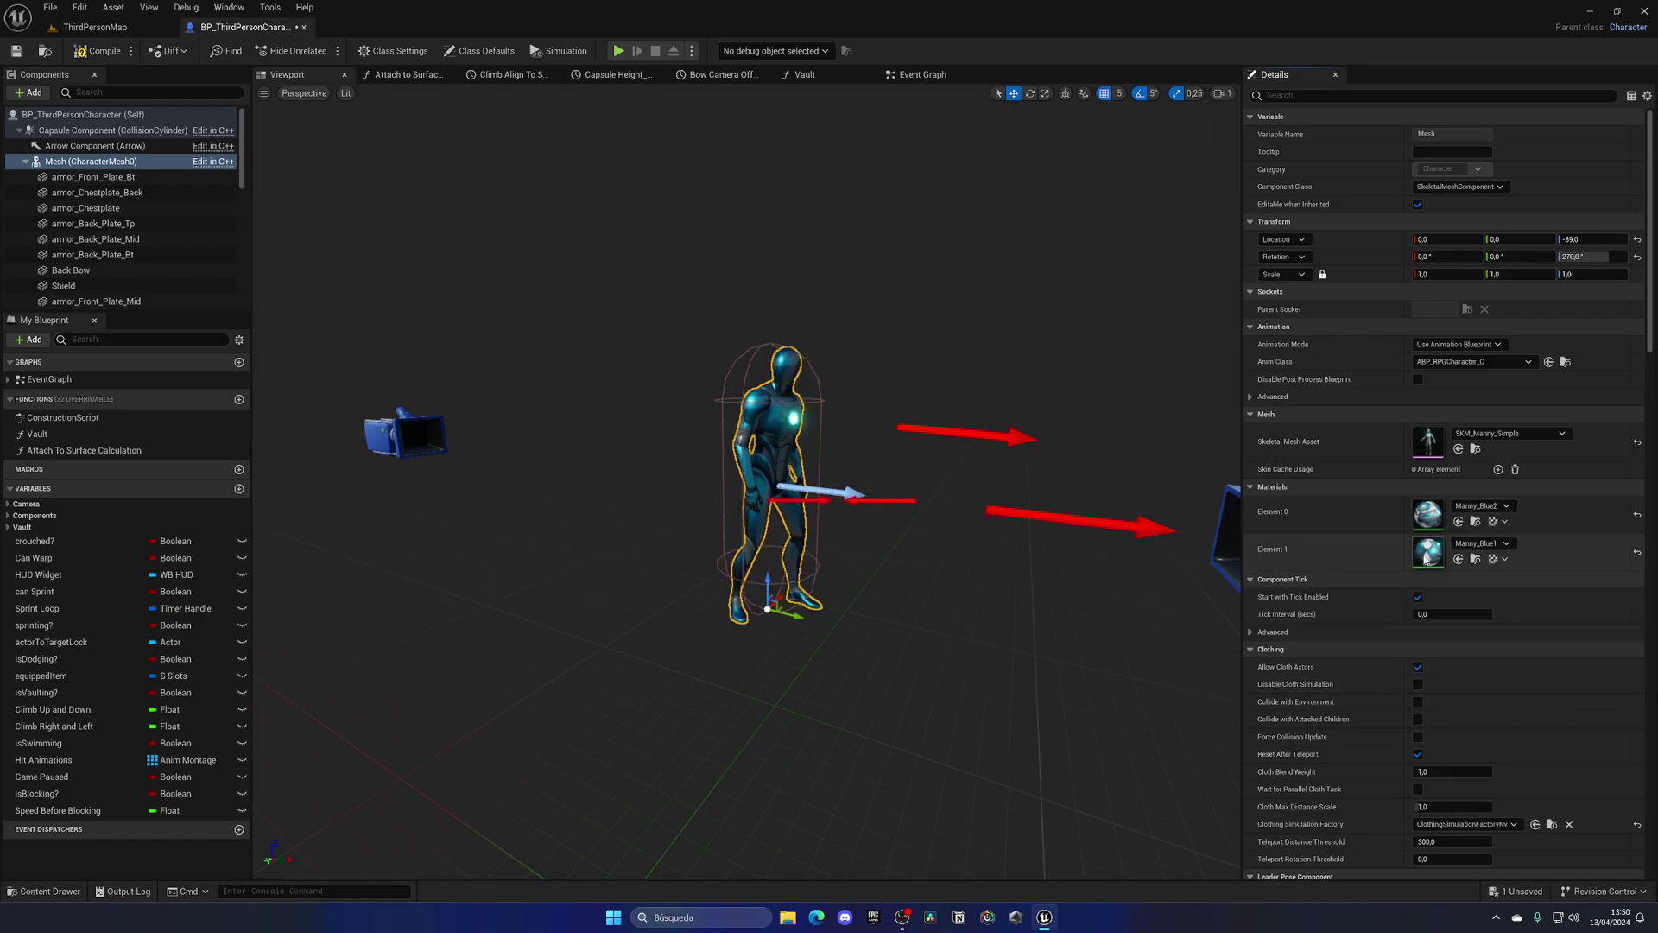
pyautogui.click(95, 51)
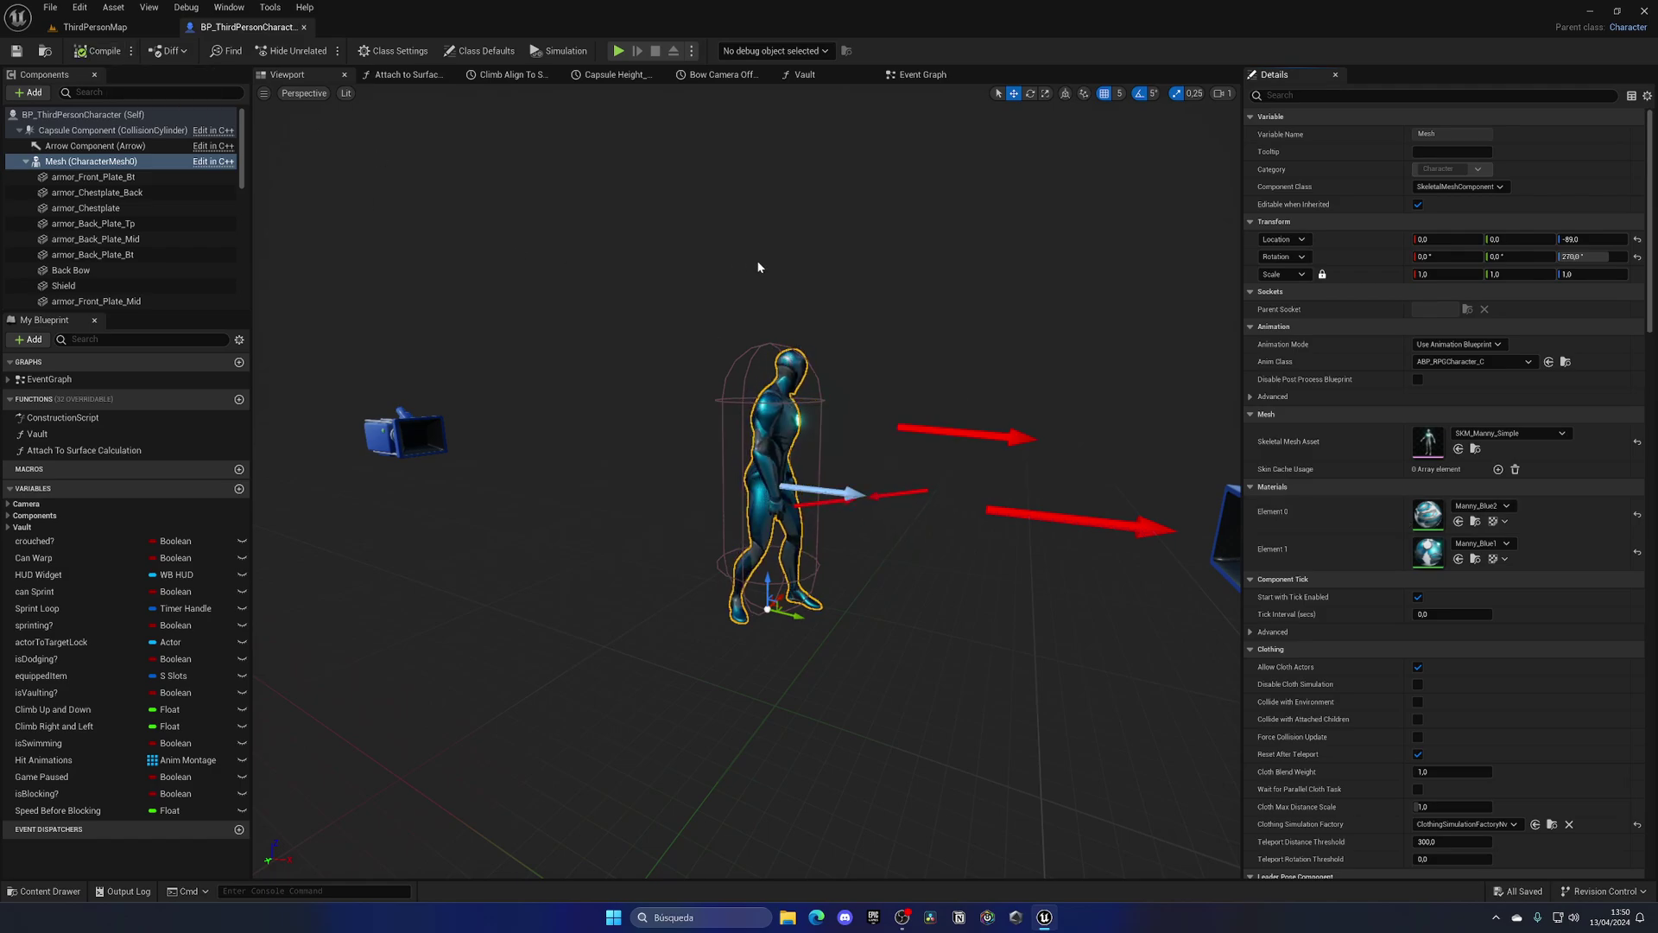
pyautogui.scroll(5, 759, 261)
pyautogui.scroll(-3, 758, 262)
pyautogui.scroll(2, 758, 262)
pyautogui.scroll(-3, 758, 262)
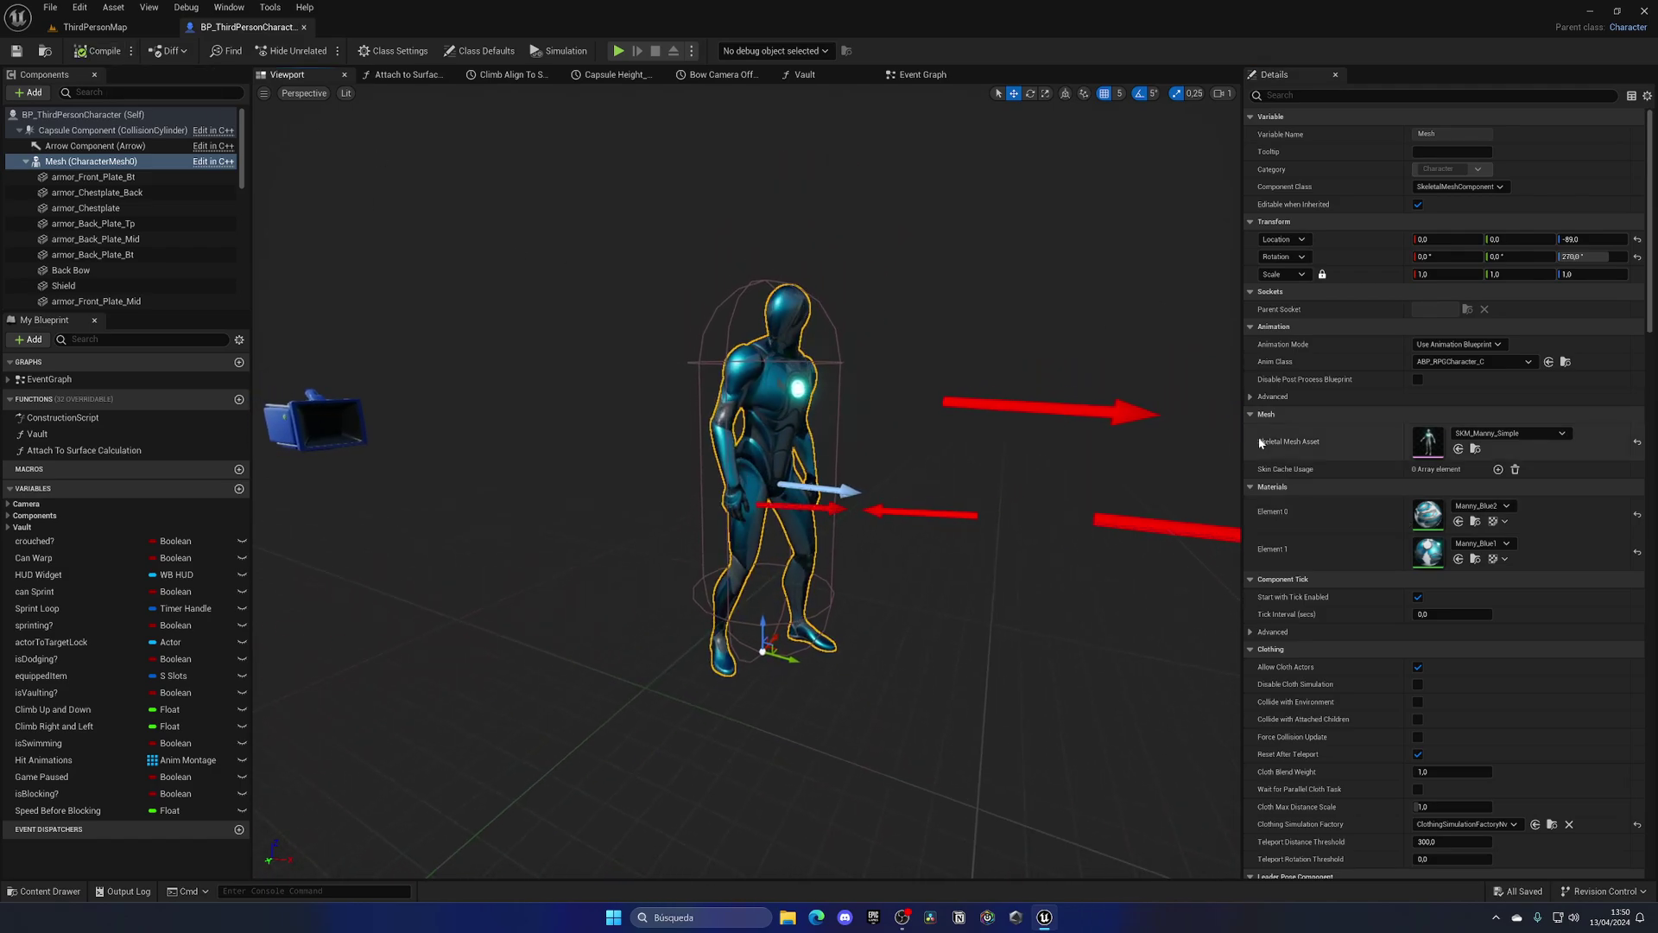
# - Play ThirdPersonMap, choose a weapon for the Melee slot in the Equipment screen with the blue mannequin, and stop playing
pyautogui.click(95, 27)
pyautogui.click(346, 50)
pyautogui.press('i')
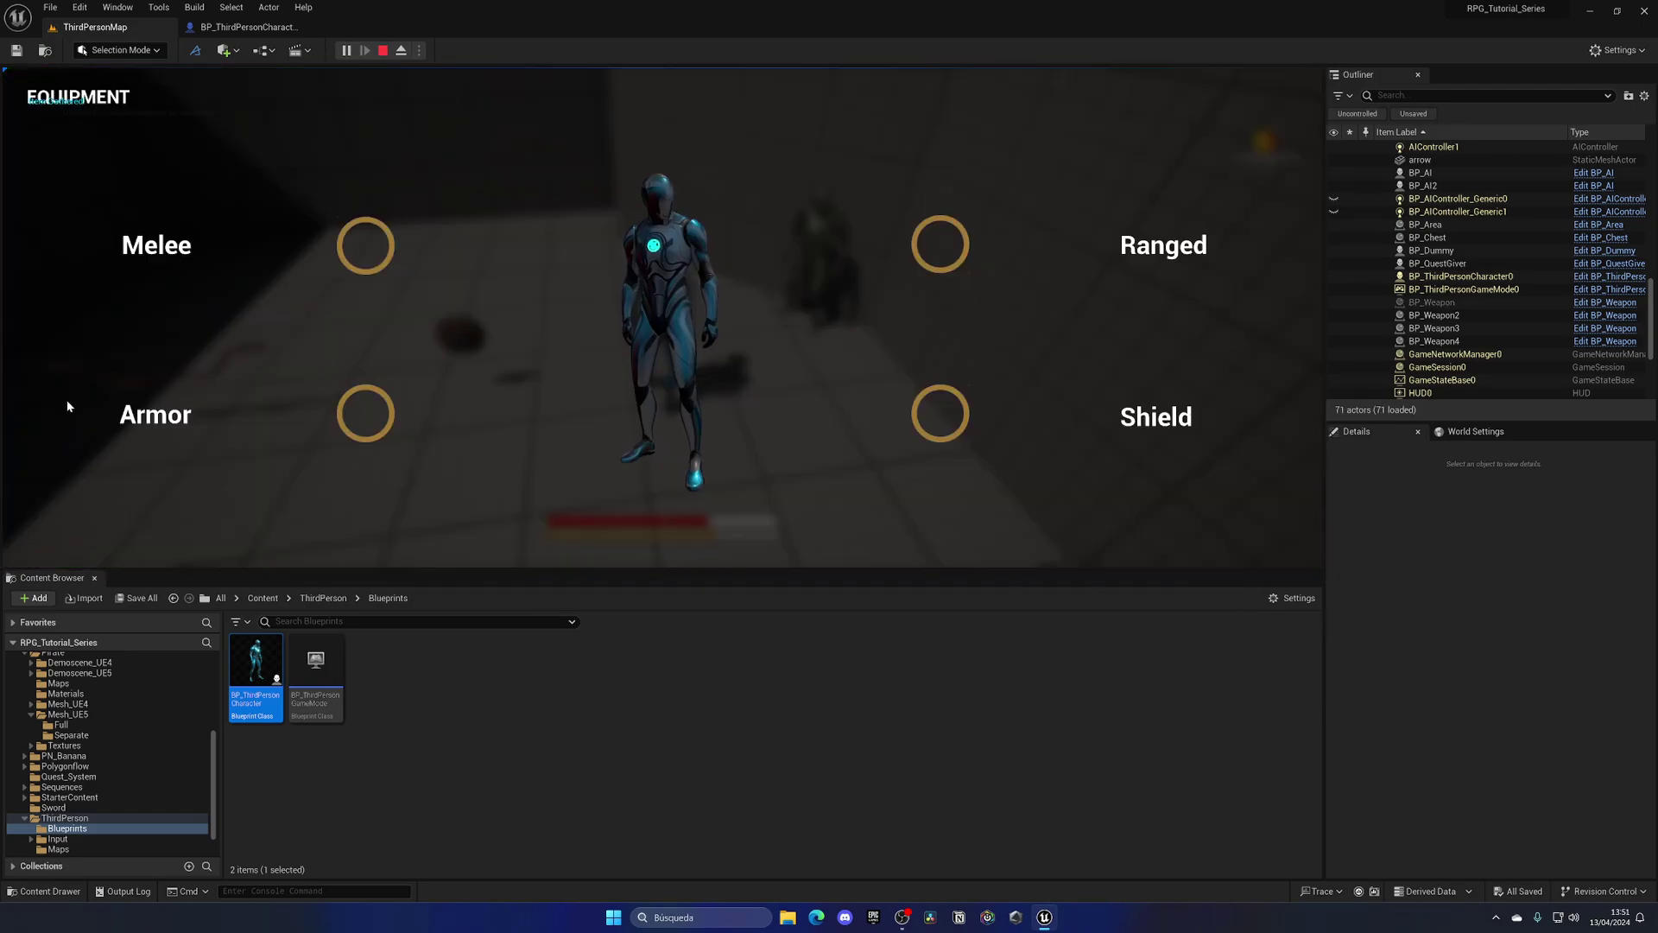
pyautogui.click(365, 245)
pyautogui.click(415, 276)
pyautogui.press('i')
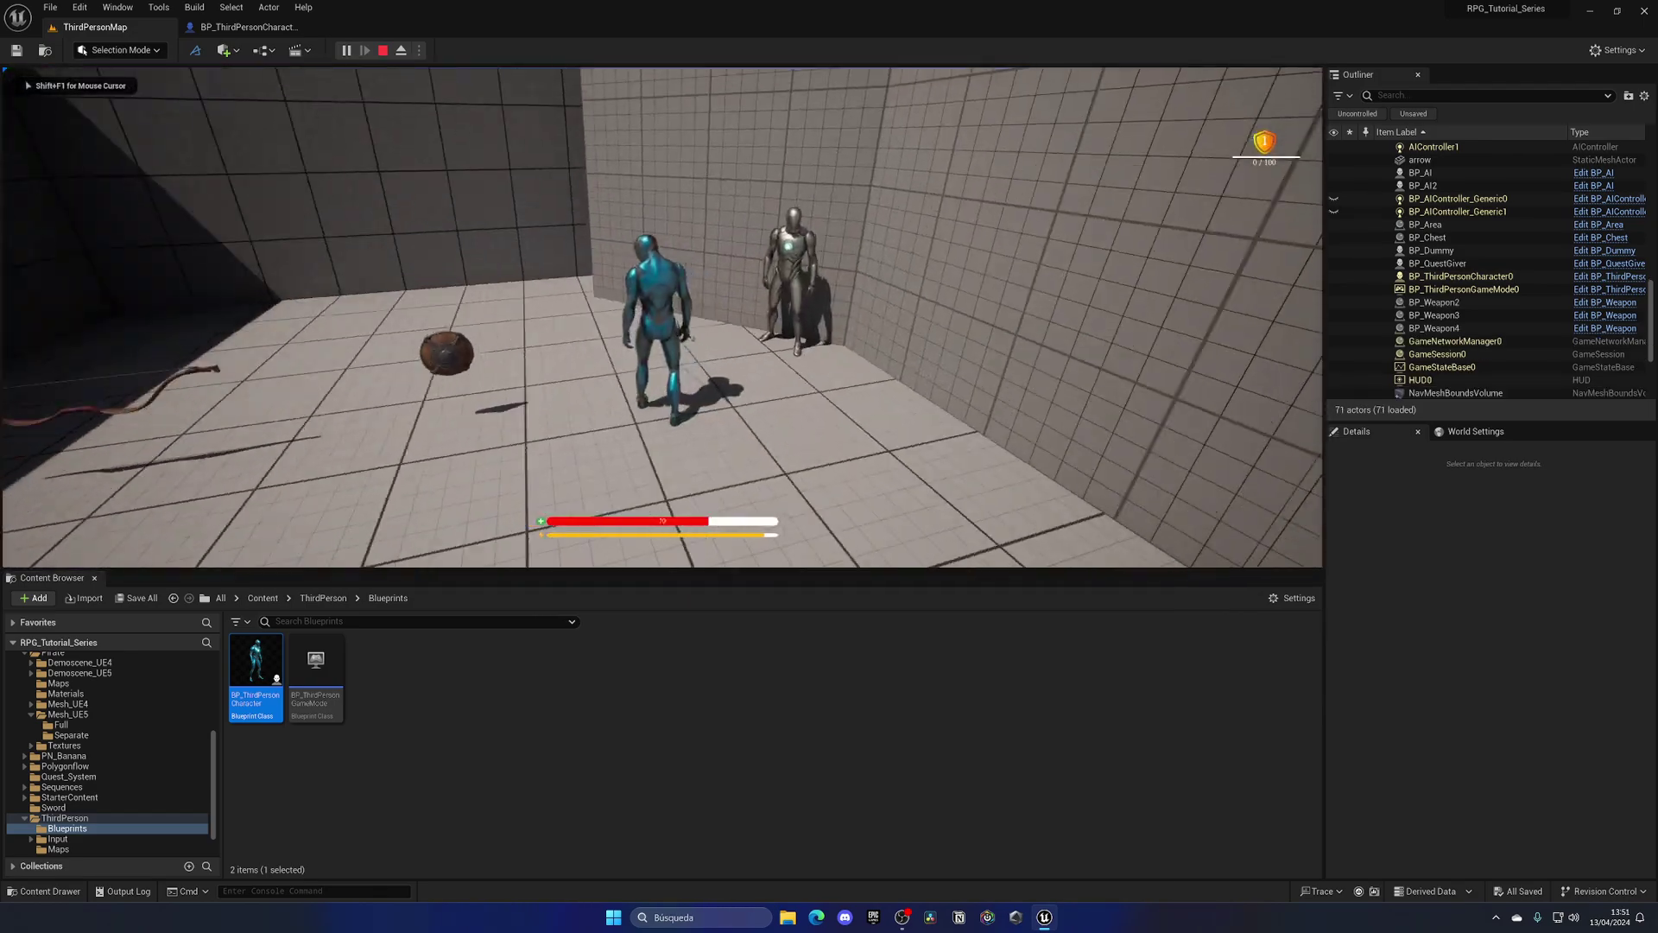
pyautogui.press('Escape')
# - Add a Skeletal Mesh component using SKM_Pirate_Full_03 under the character blueprint's Mesh component and name it CharacterMesh
pyautogui.click(249, 27)
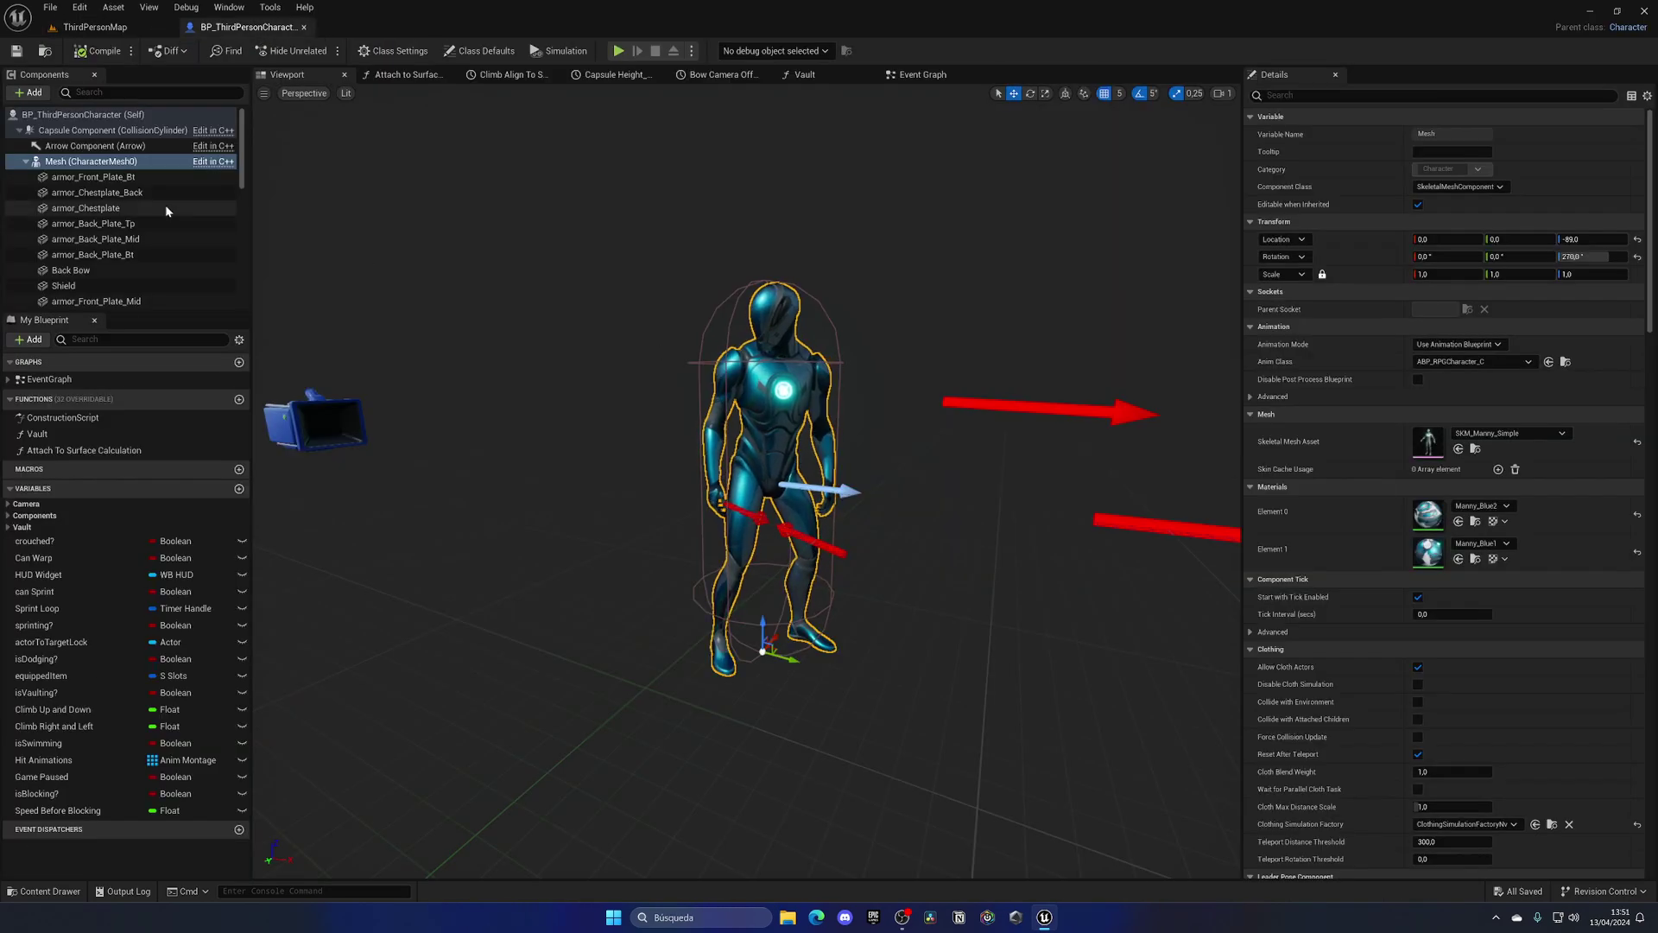
pyautogui.click(29, 92)
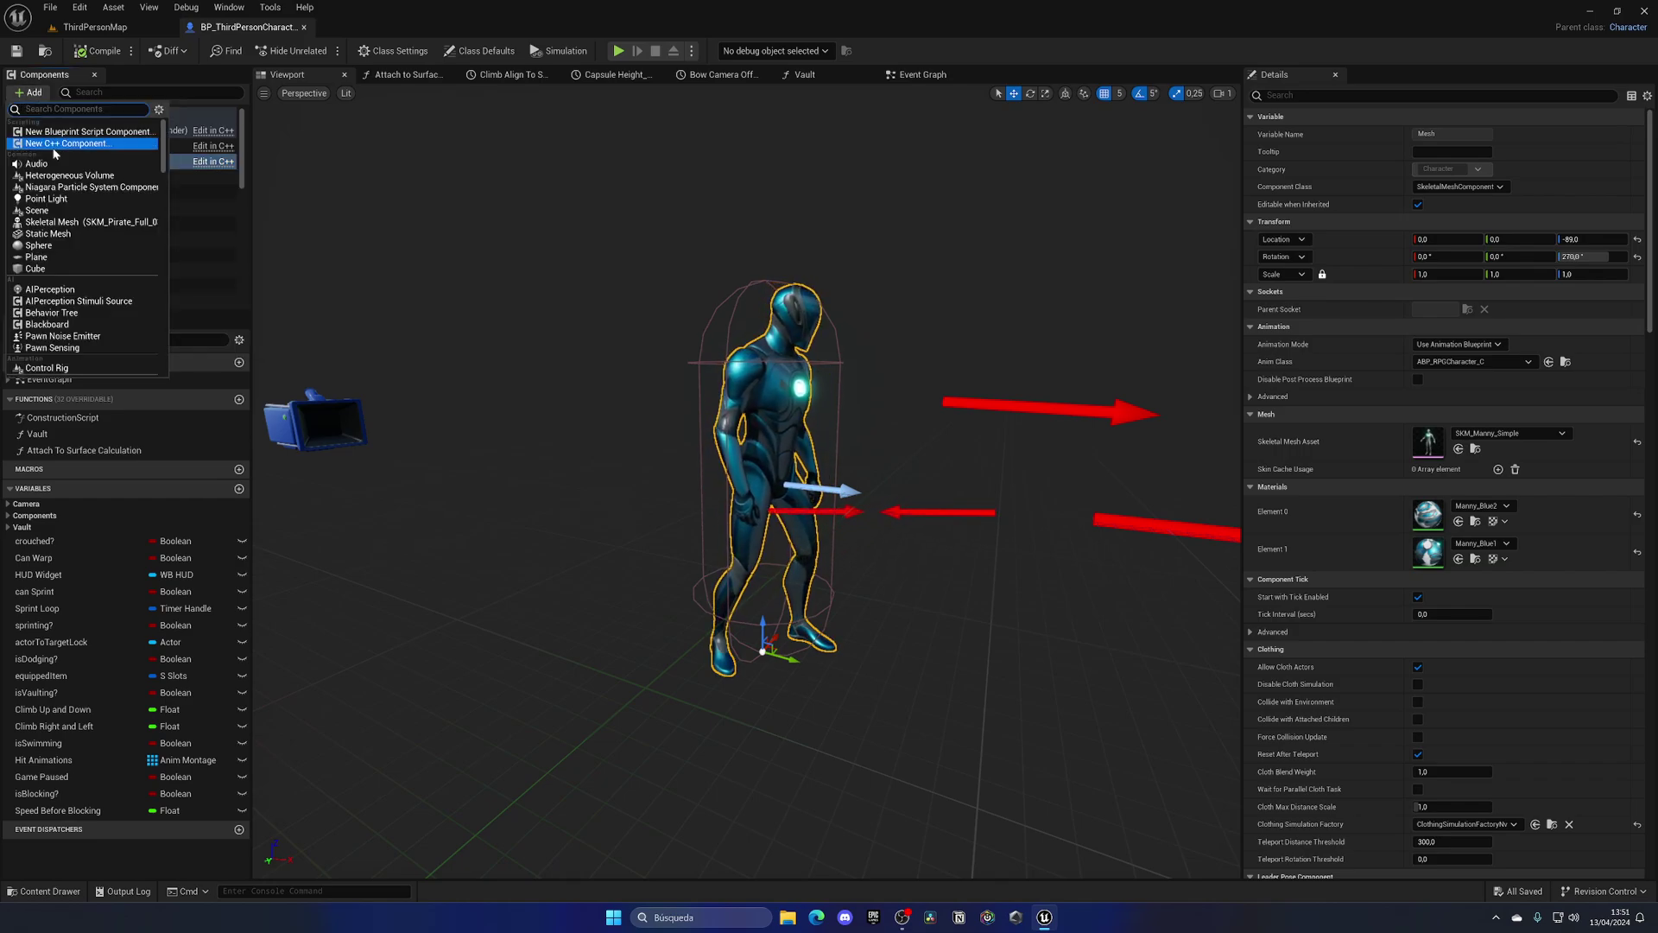
pyautogui.click(87, 223)
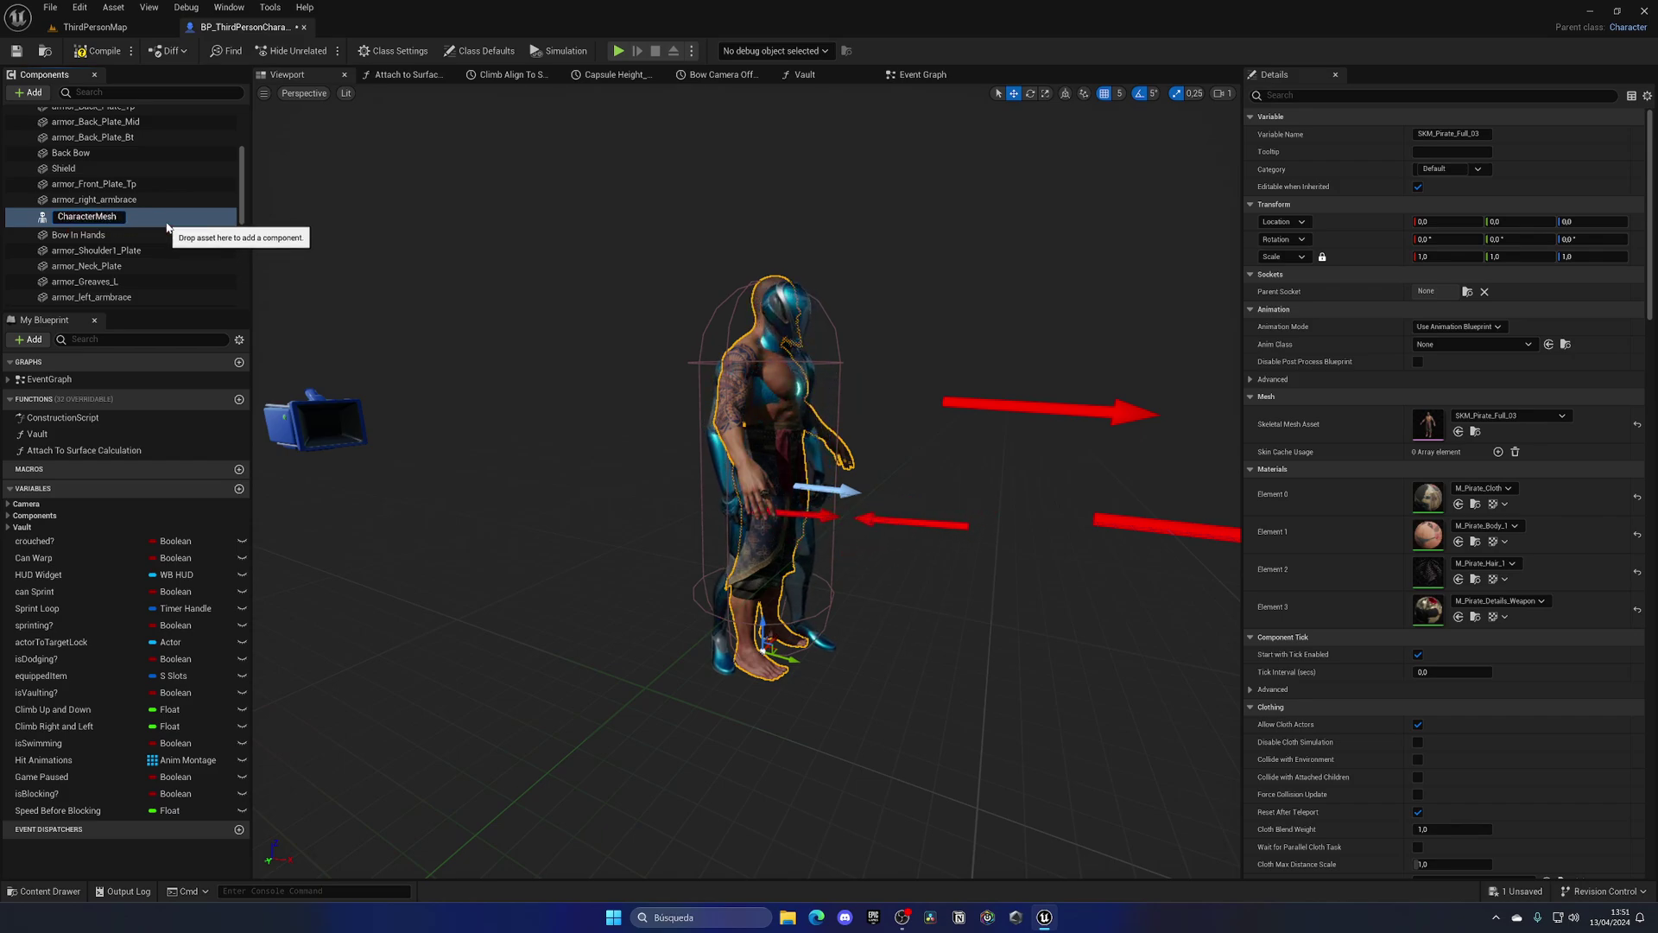
pyautogui.press('Return')
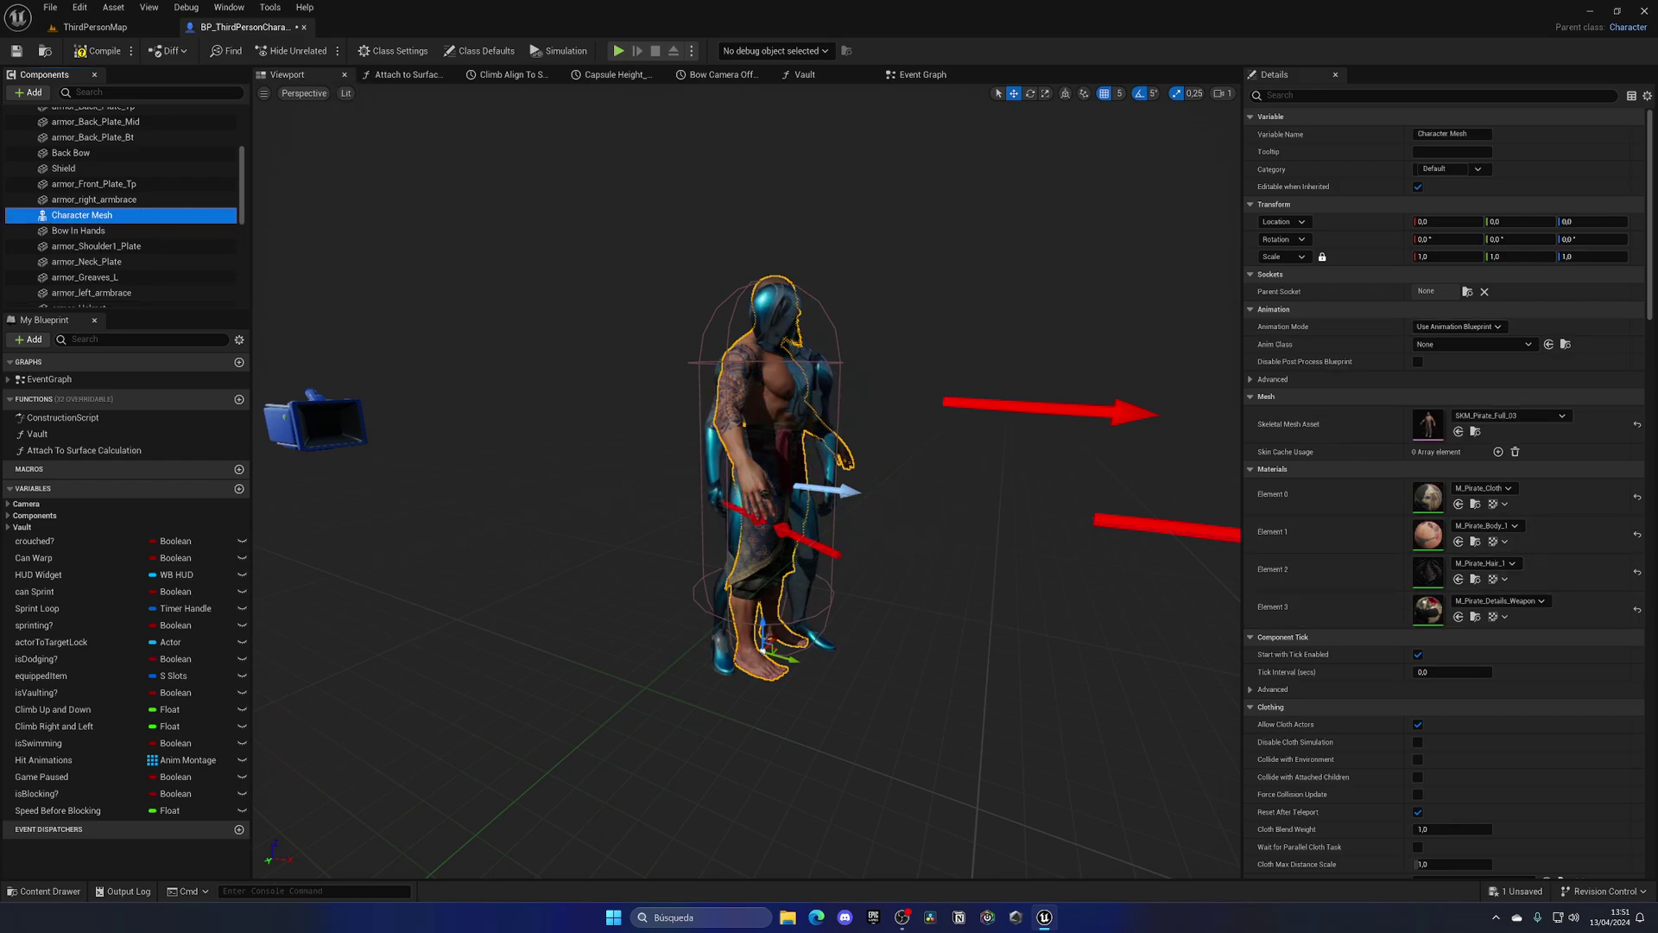
# - Check the pirate mesh in the Pirate/Mesh_UE5/Full folder, and compile and save the character blueprint
pyautogui.click(149, 29)
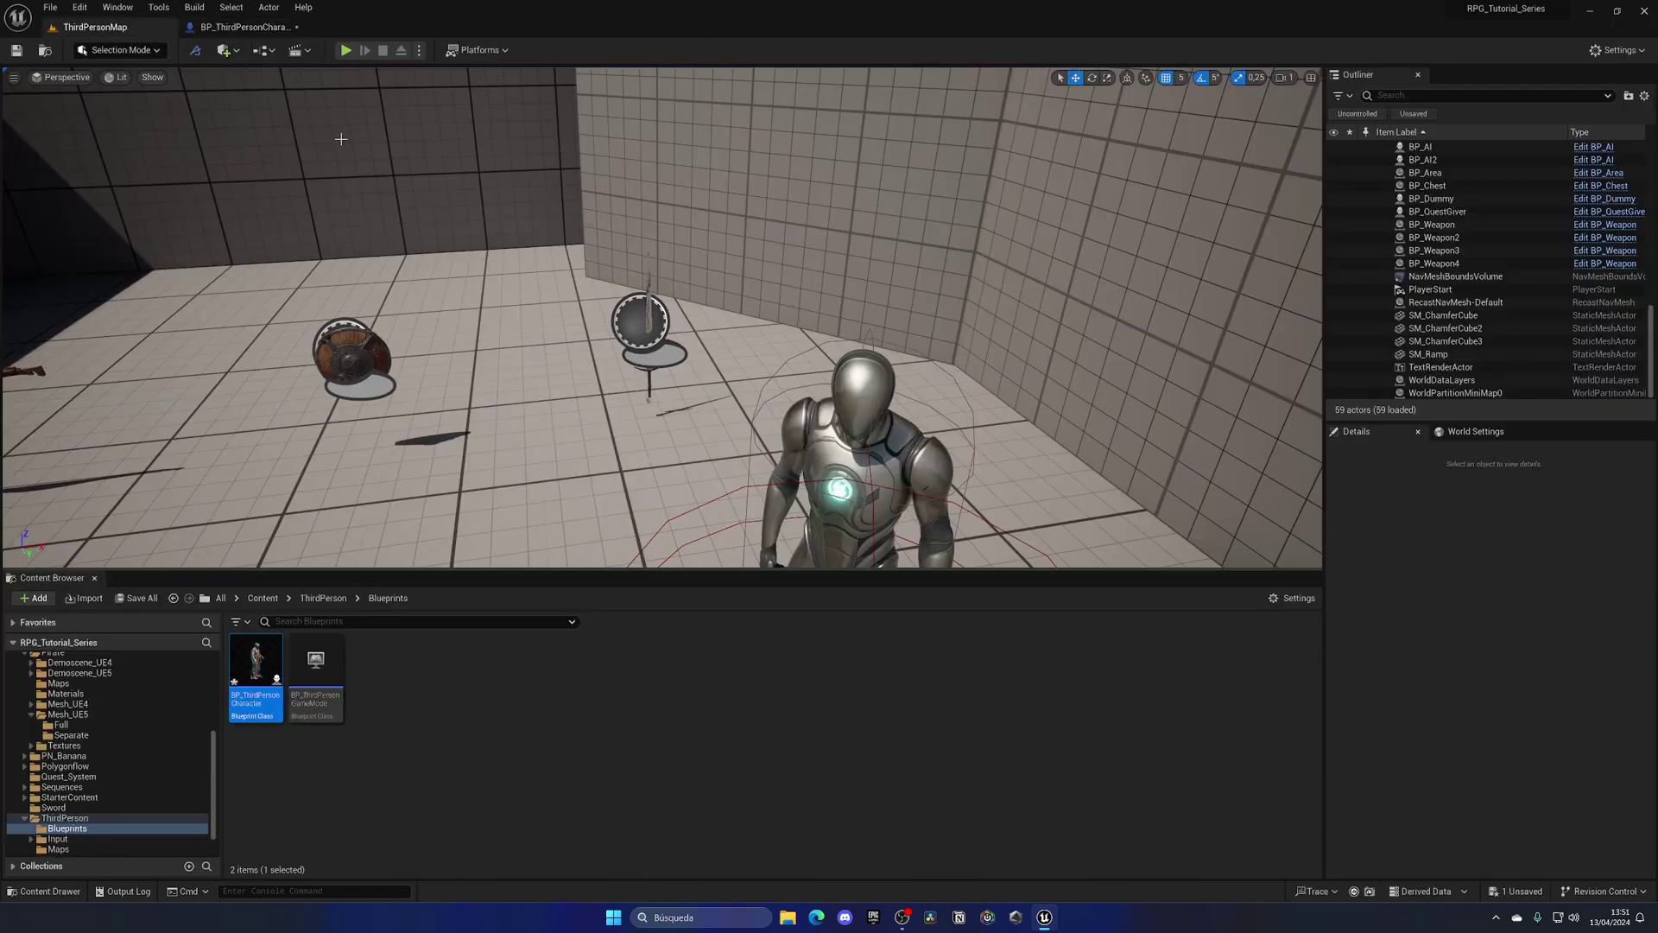
pyautogui.click(246, 26)
pyautogui.hotkey('ctrl', 'space')
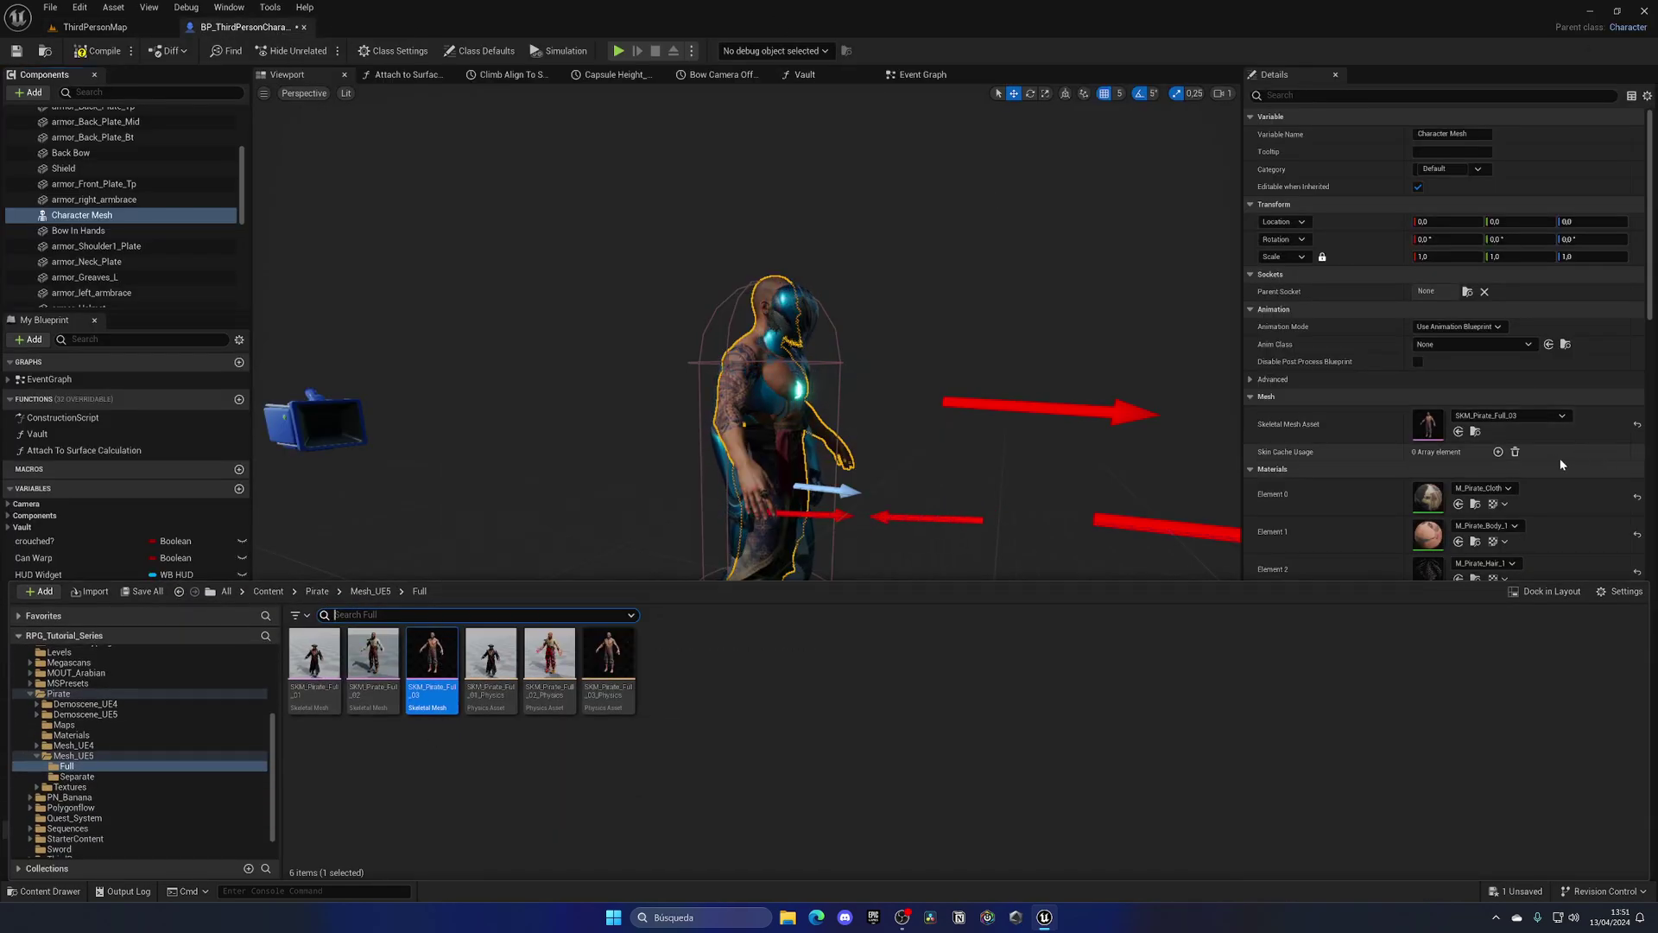
pyautogui.click(1578, 424)
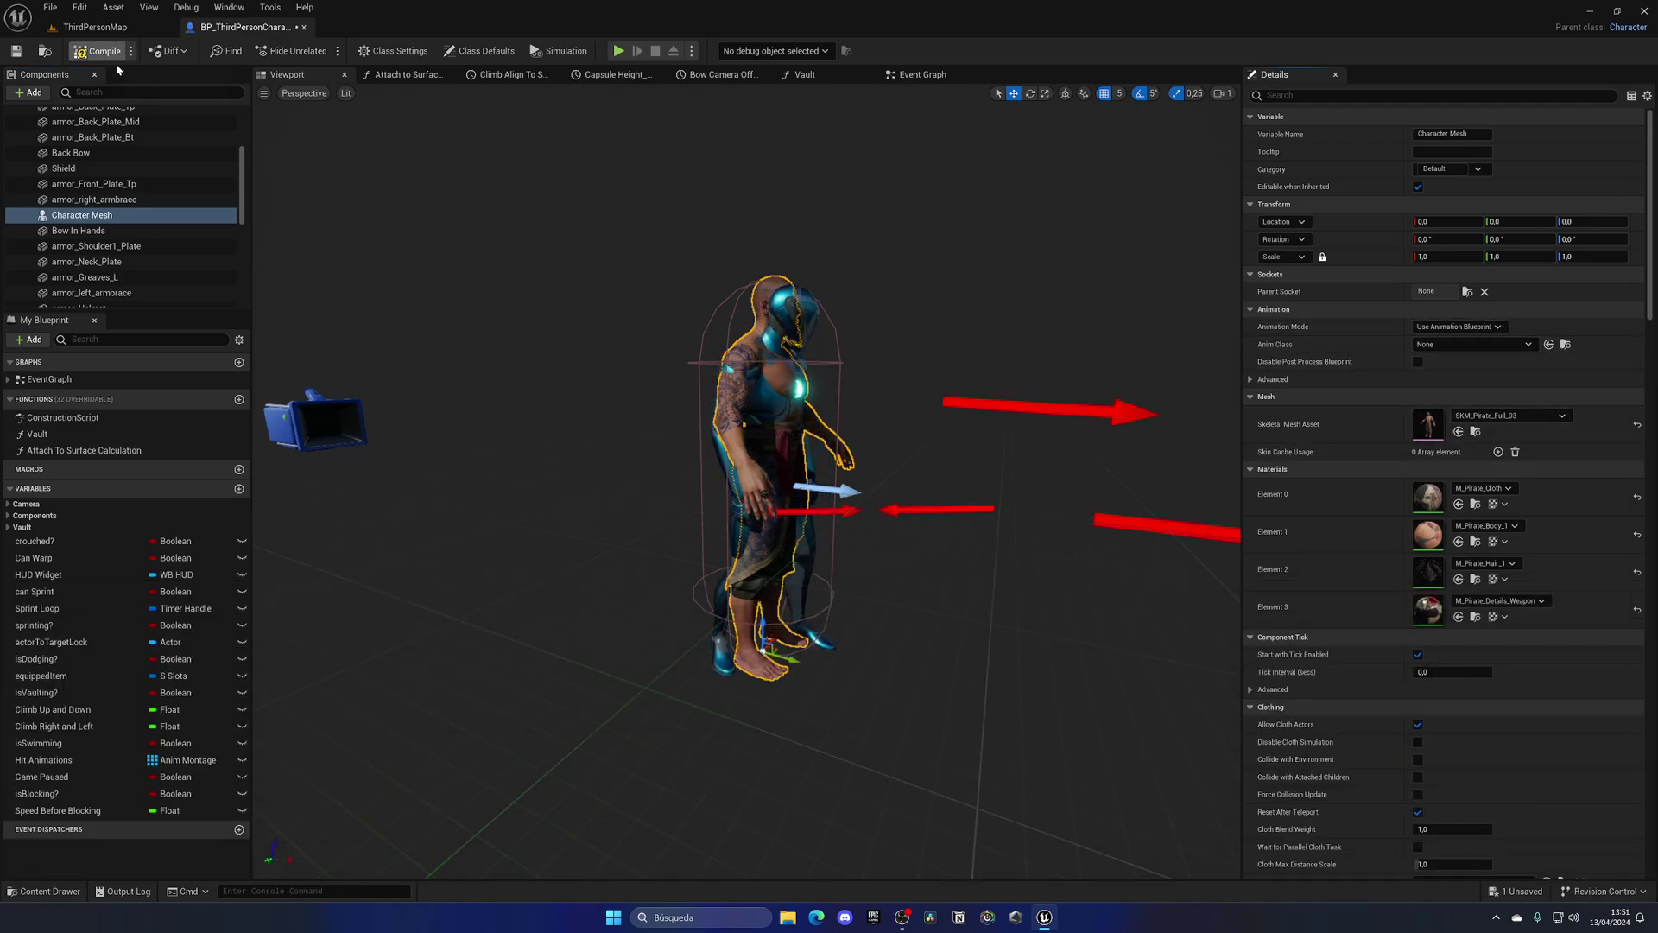
pyautogui.hotkey('ctrl', 's')
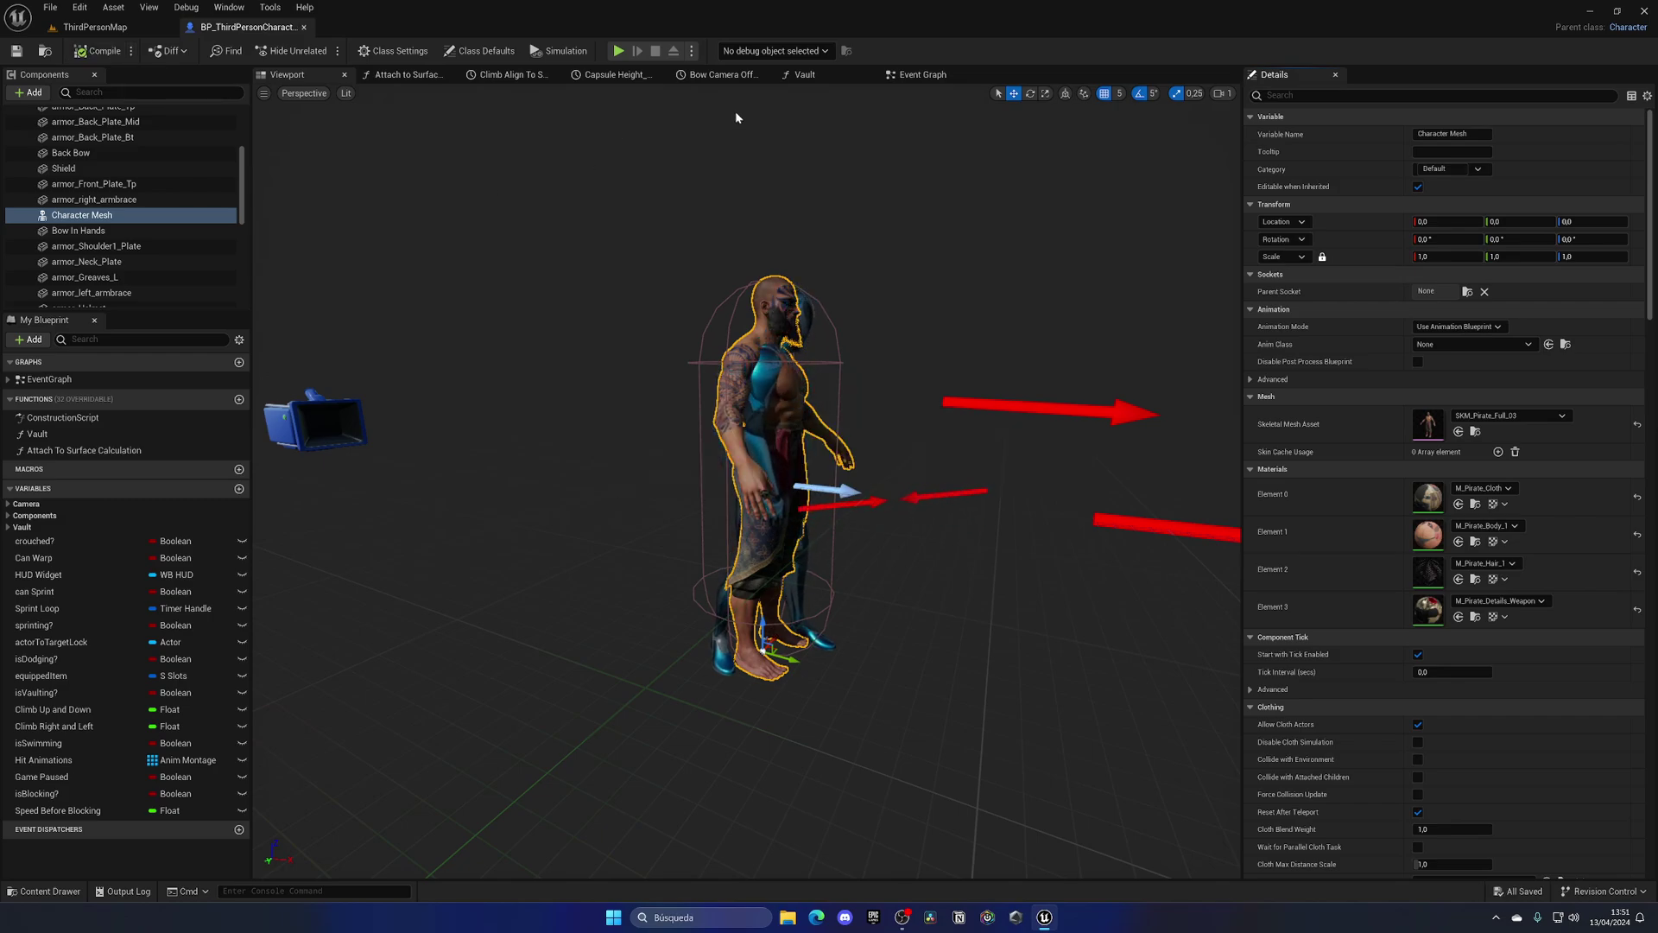
# - In the Construction Script, add a Set Leader Pose Component node after the entry node with Mesh as its New Leader Bone Component
pyautogui.doubleClick(155, 424)
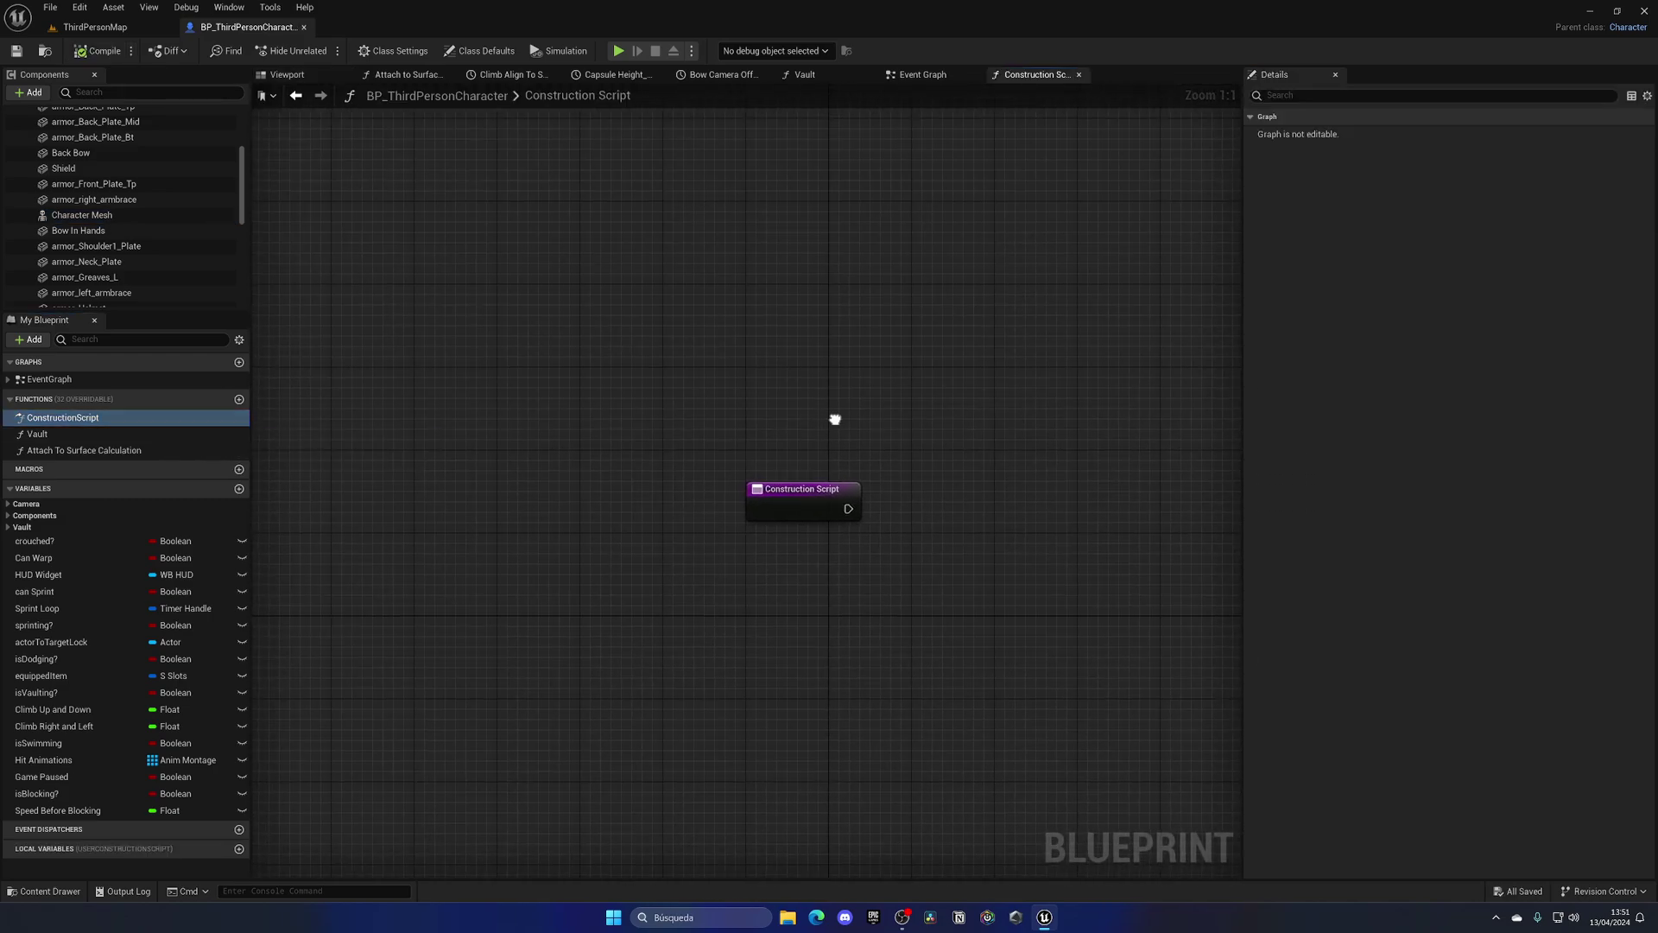
pyautogui.moveTo(834, 420); pyautogui.dragTo(620, 344, button='right')
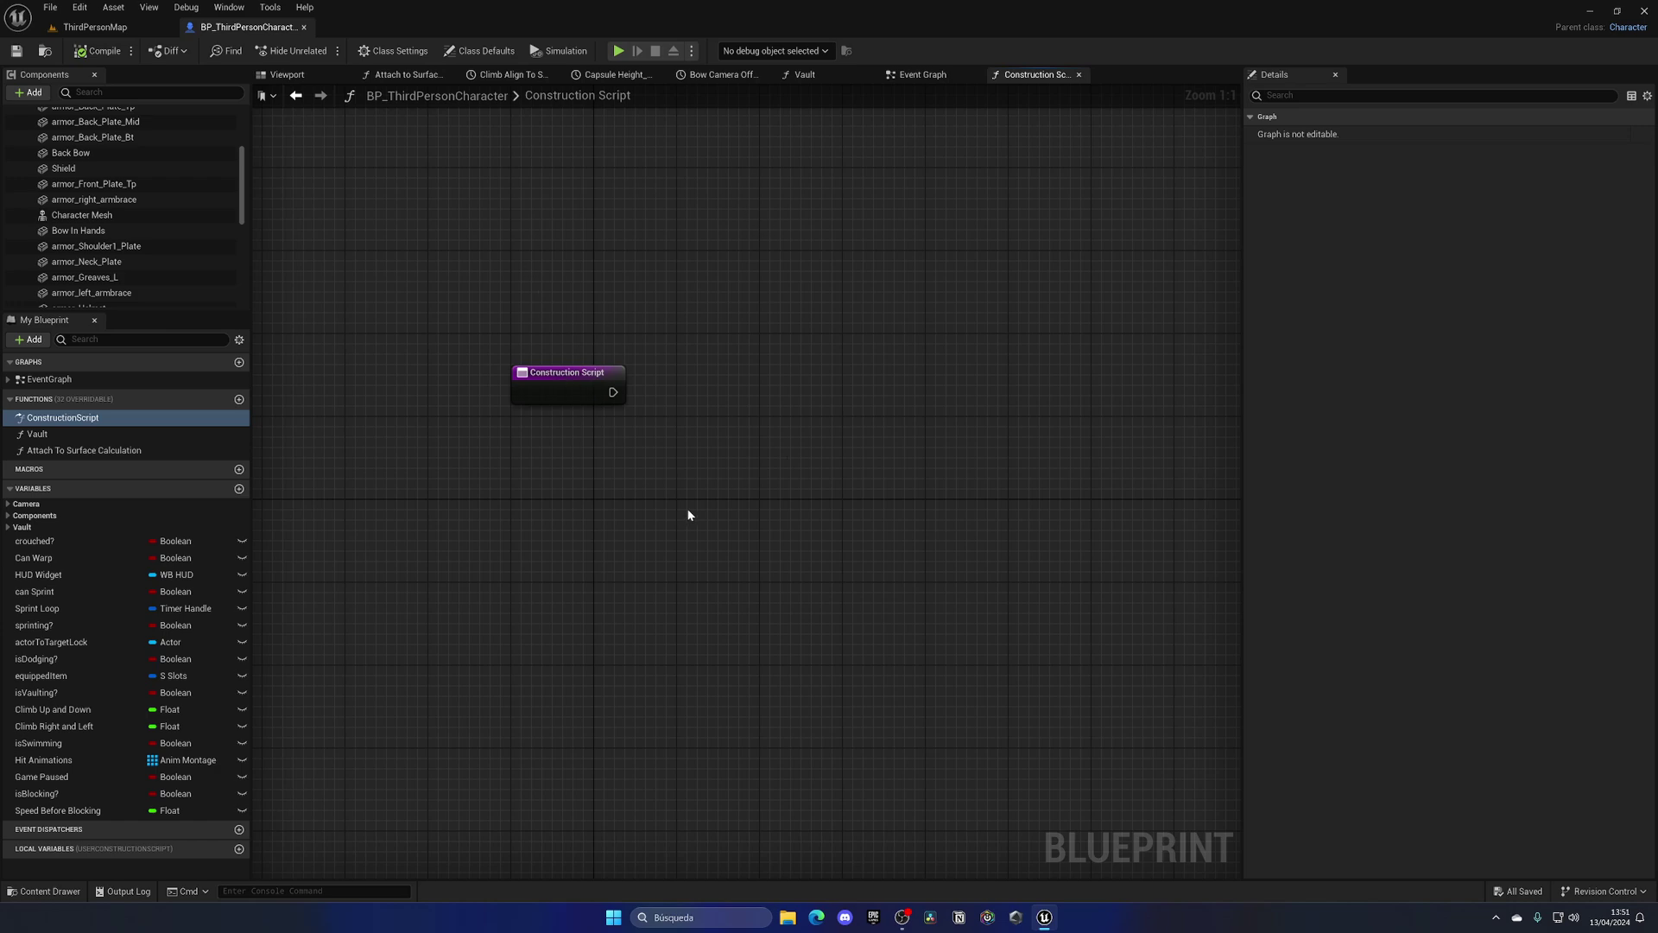
pyautogui.scroll(3, 205, 208)
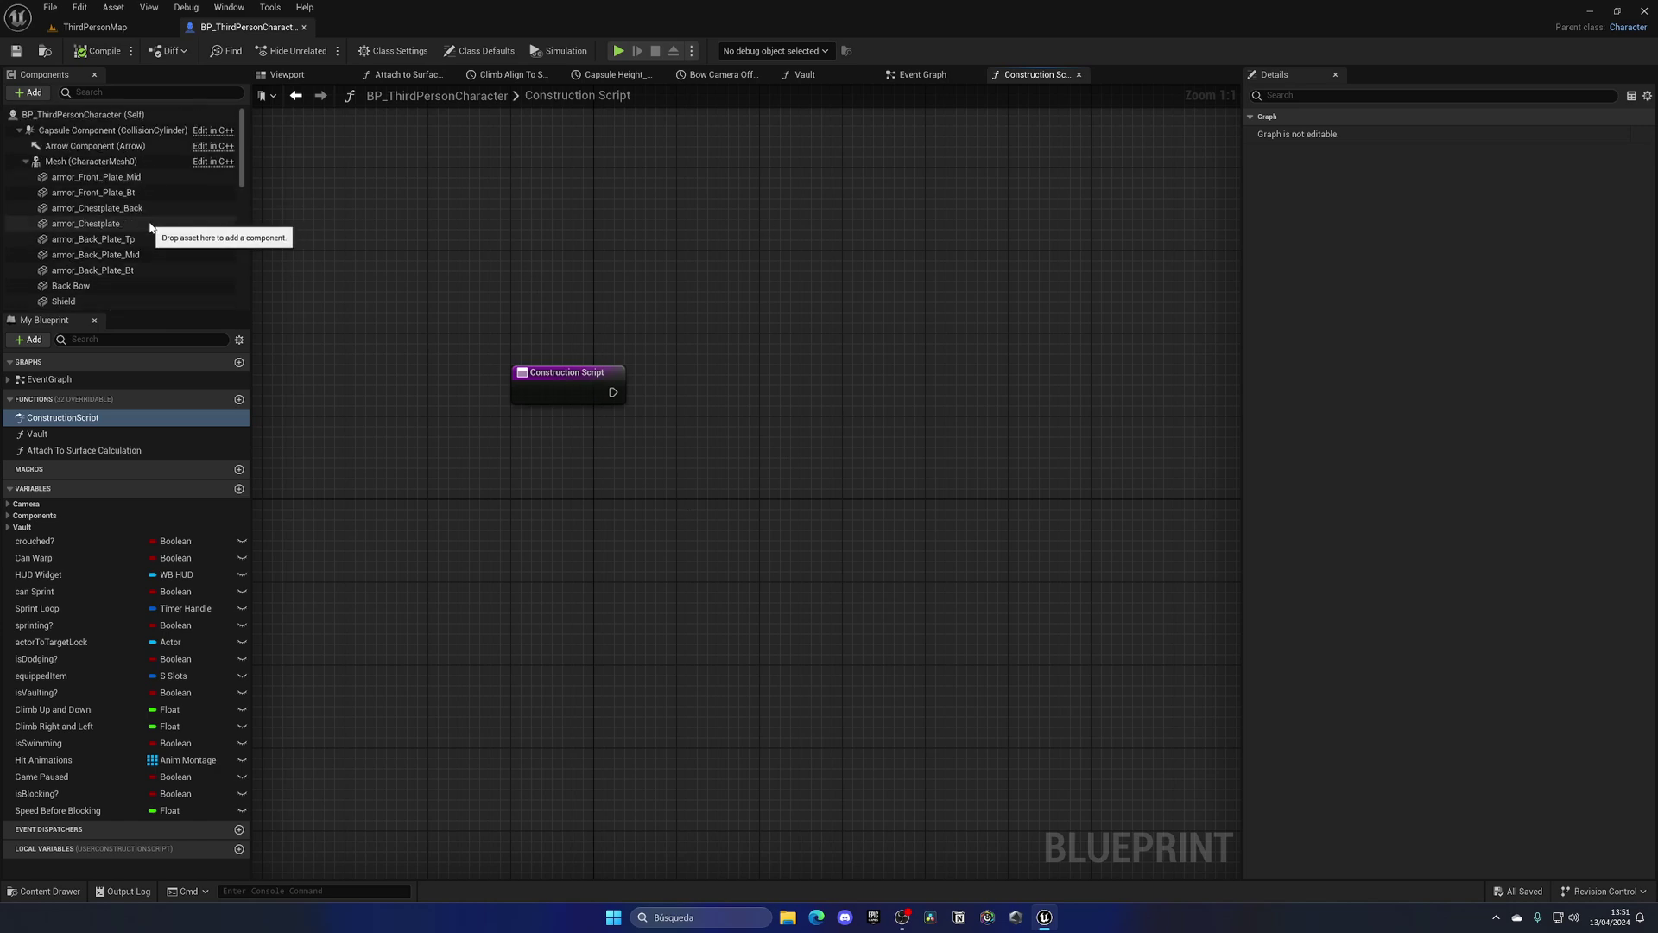
pyautogui.moveTo(78, 162); pyautogui.dragTo(640, 405)
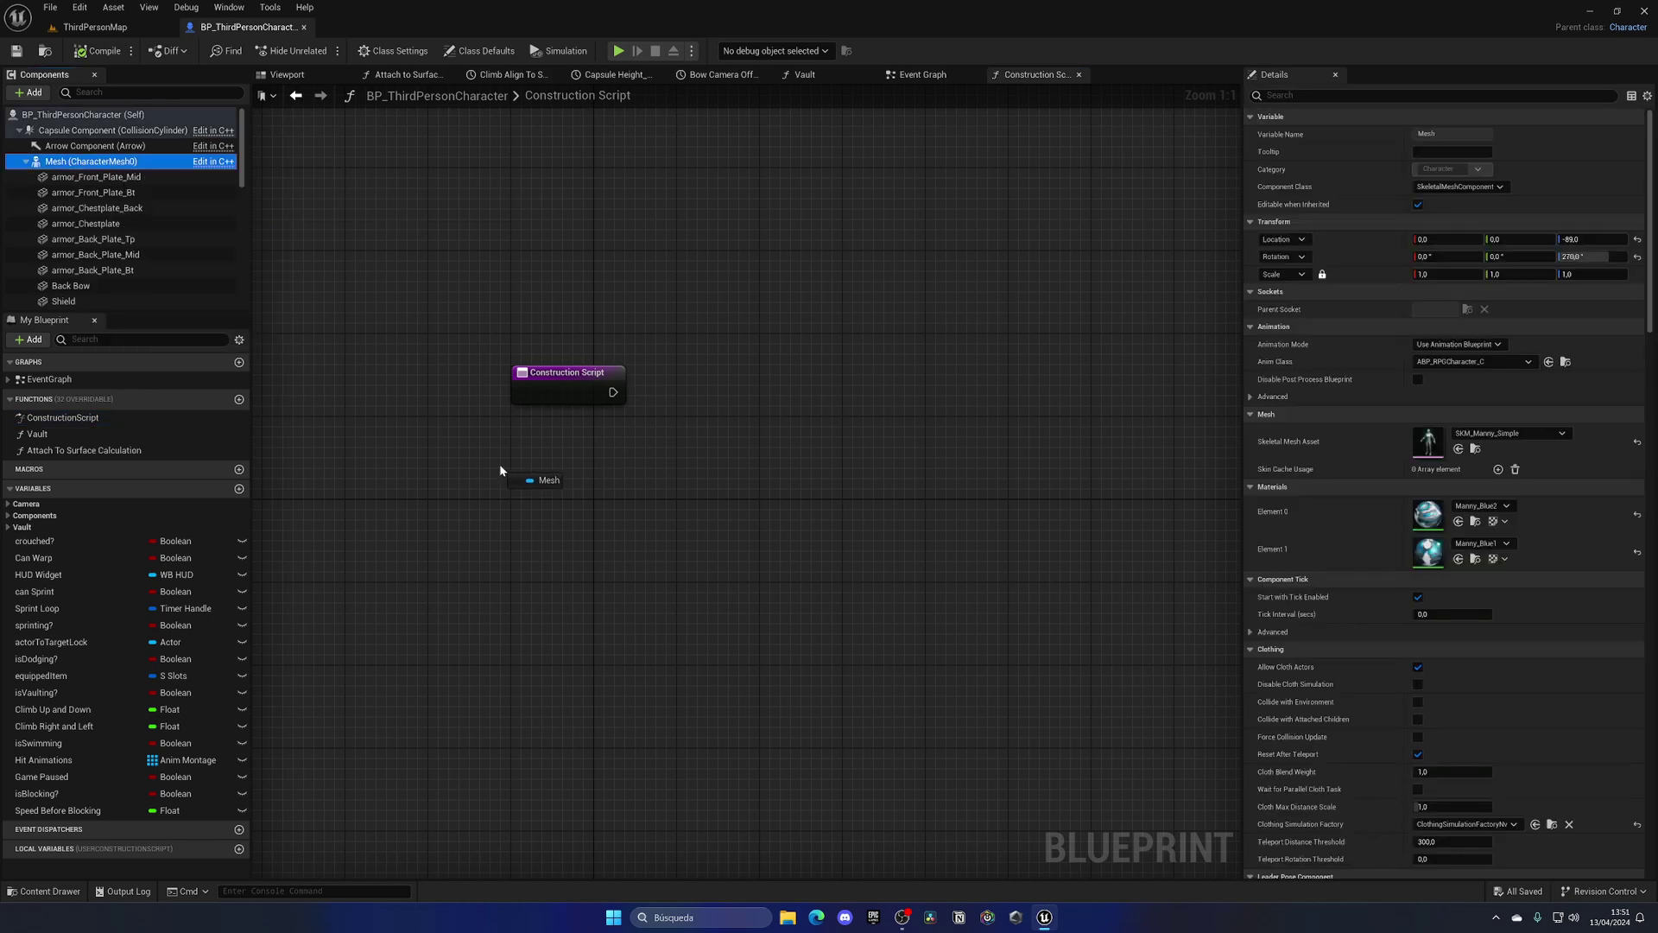
pyautogui.moveTo(499, 470); pyautogui.dragTo(700, 401)
pyautogui.write('set le')
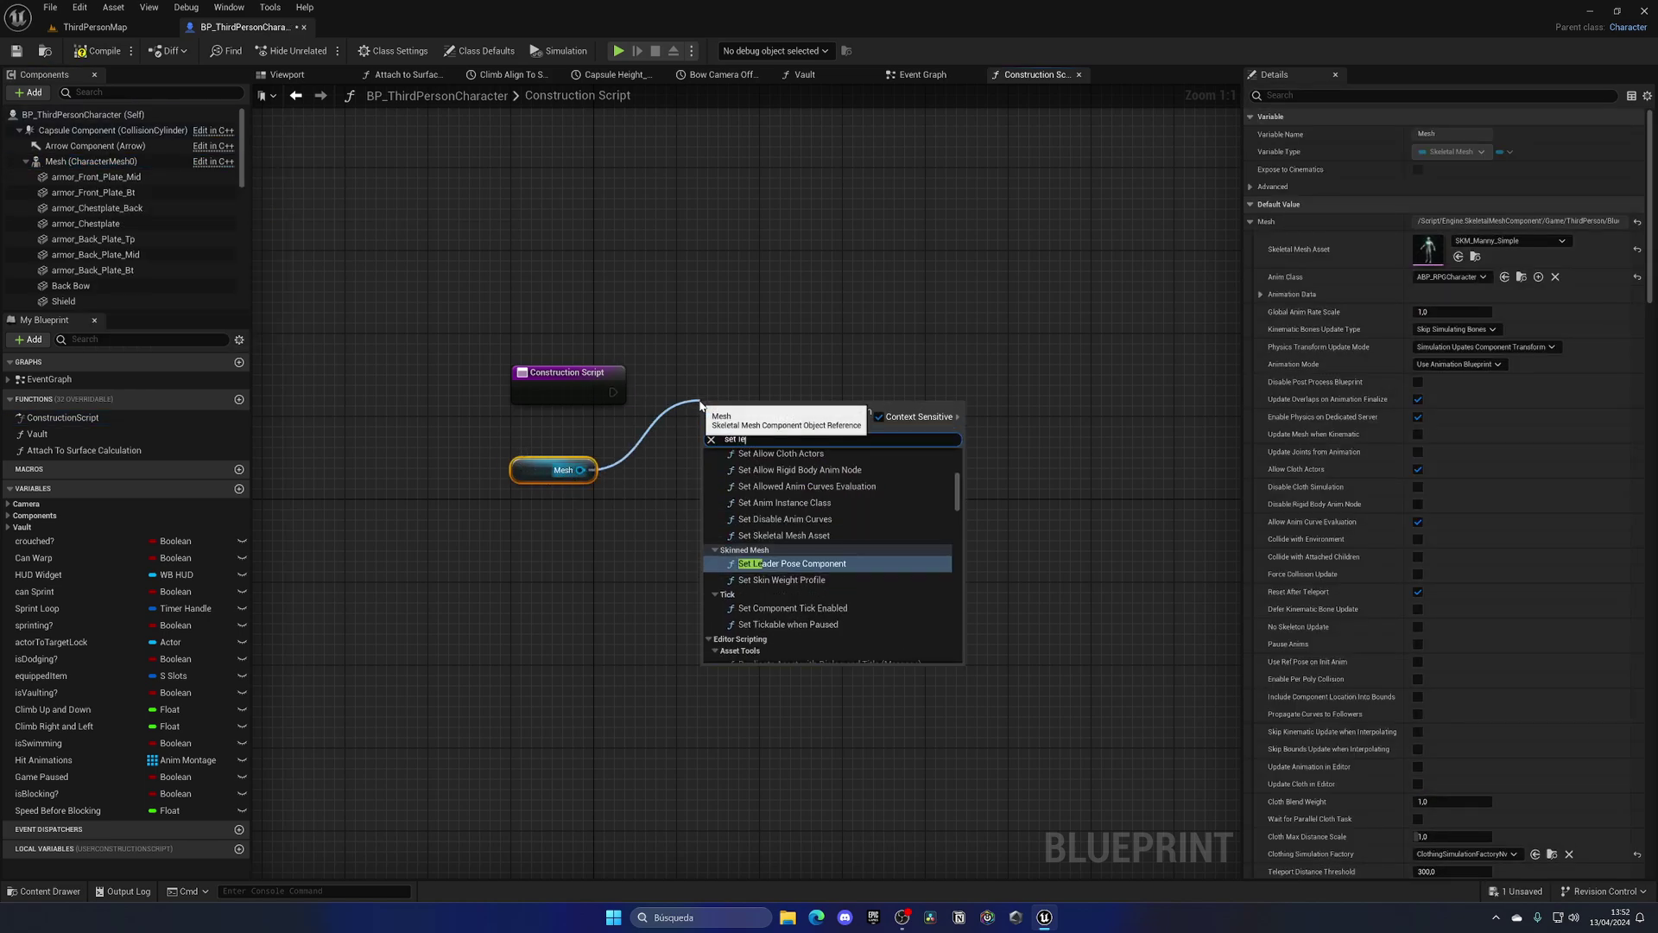
pyautogui.write('ader')
pyautogui.press('Return')
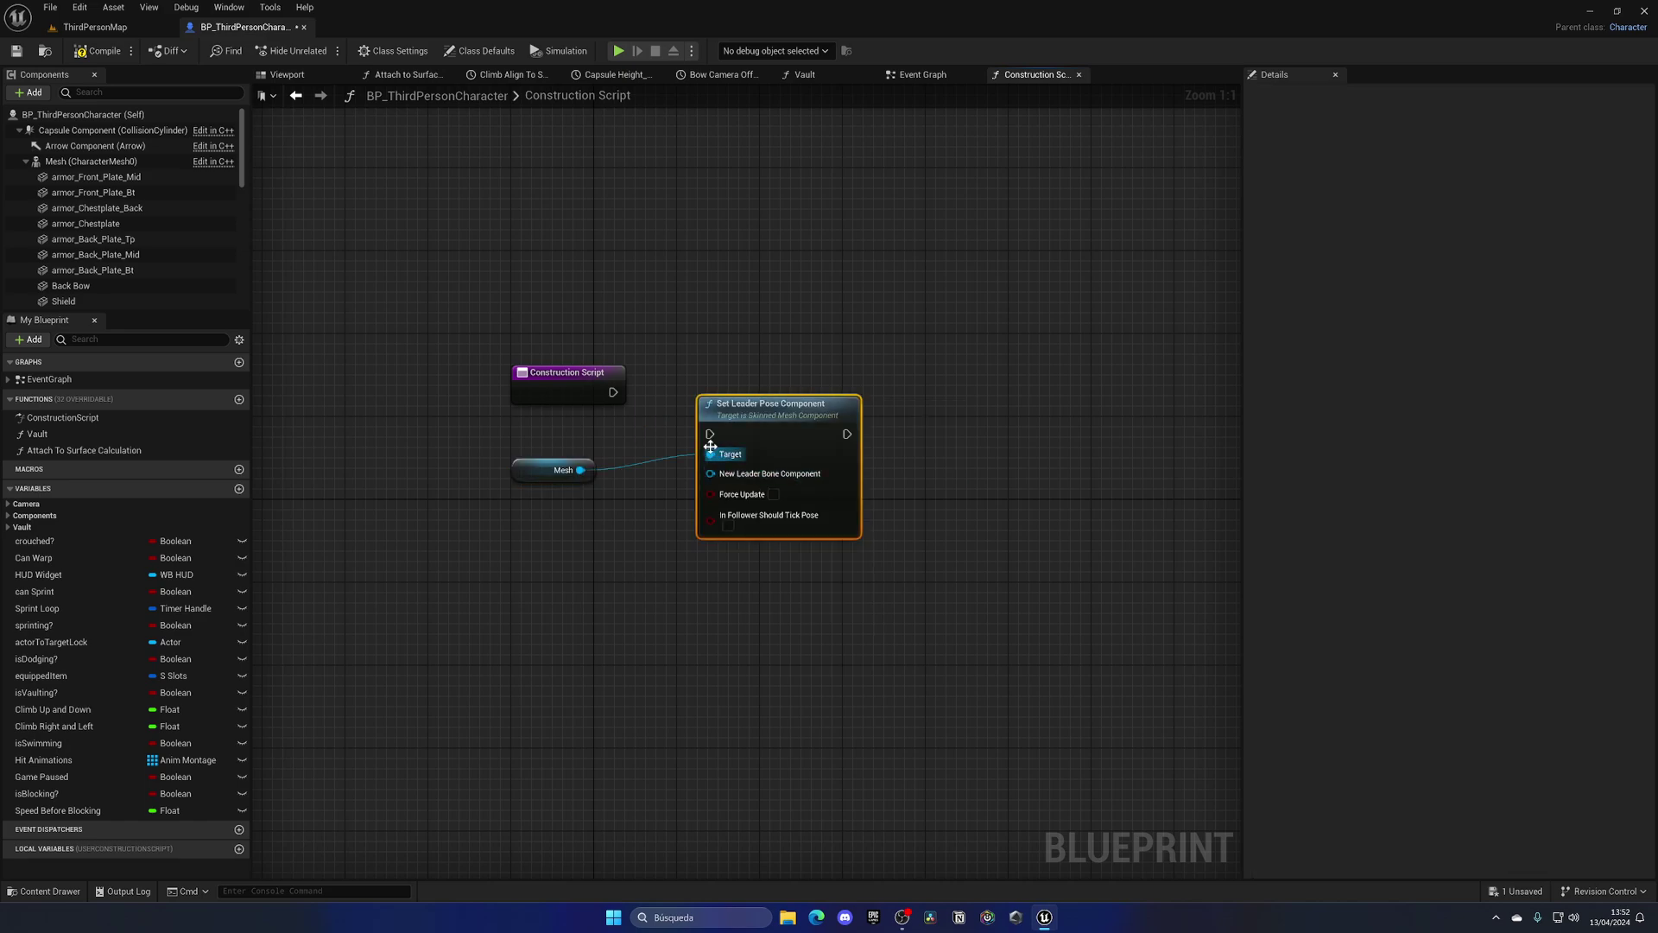
pyautogui.moveTo(753, 429)
pyautogui.mouseDown()
pyautogui.moveTo(774, 387)
pyautogui.moveTo(730, 439)
pyautogui.mouseUp()
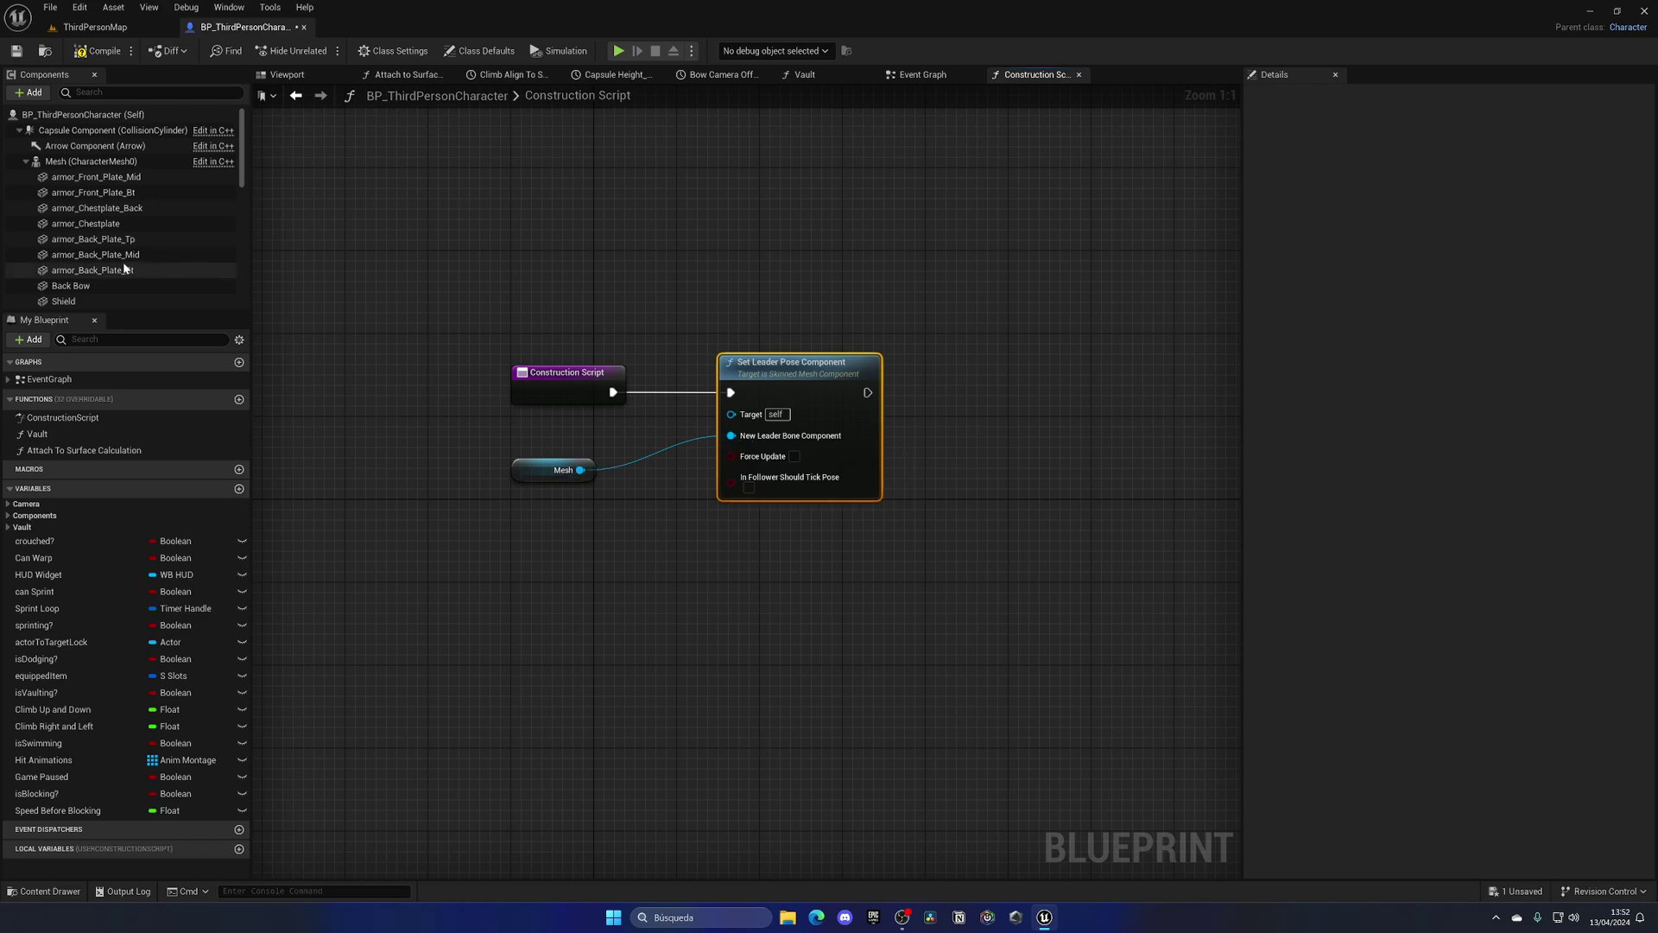
# - Connect a Character Mesh reference to the Target of Set Leader Pose Component and compile the blueprint
pyautogui.scroll(-3, 111, 260)
pyautogui.moveTo(82, 246); pyautogui.dragTo(658, 438)
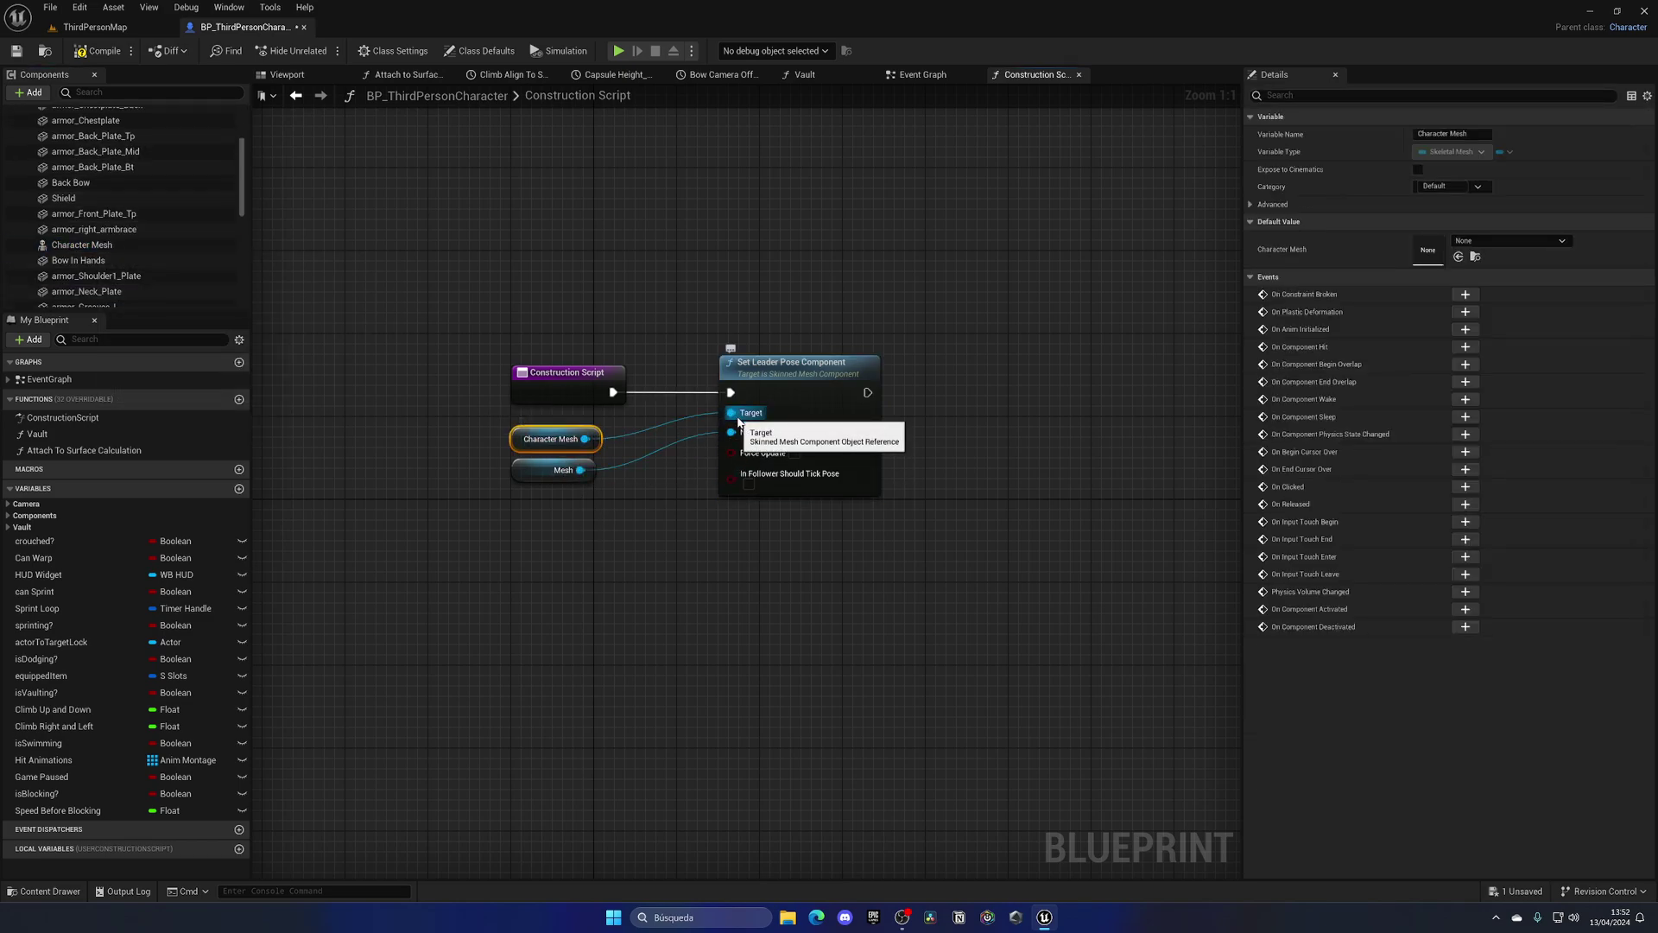
pyautogui.click(107, 51)
# - Compare the pirate mesh with the mannequin in the blueprint's viewport and review the leader pose setup in the Construction Script
pyautogui.click(287, 74)
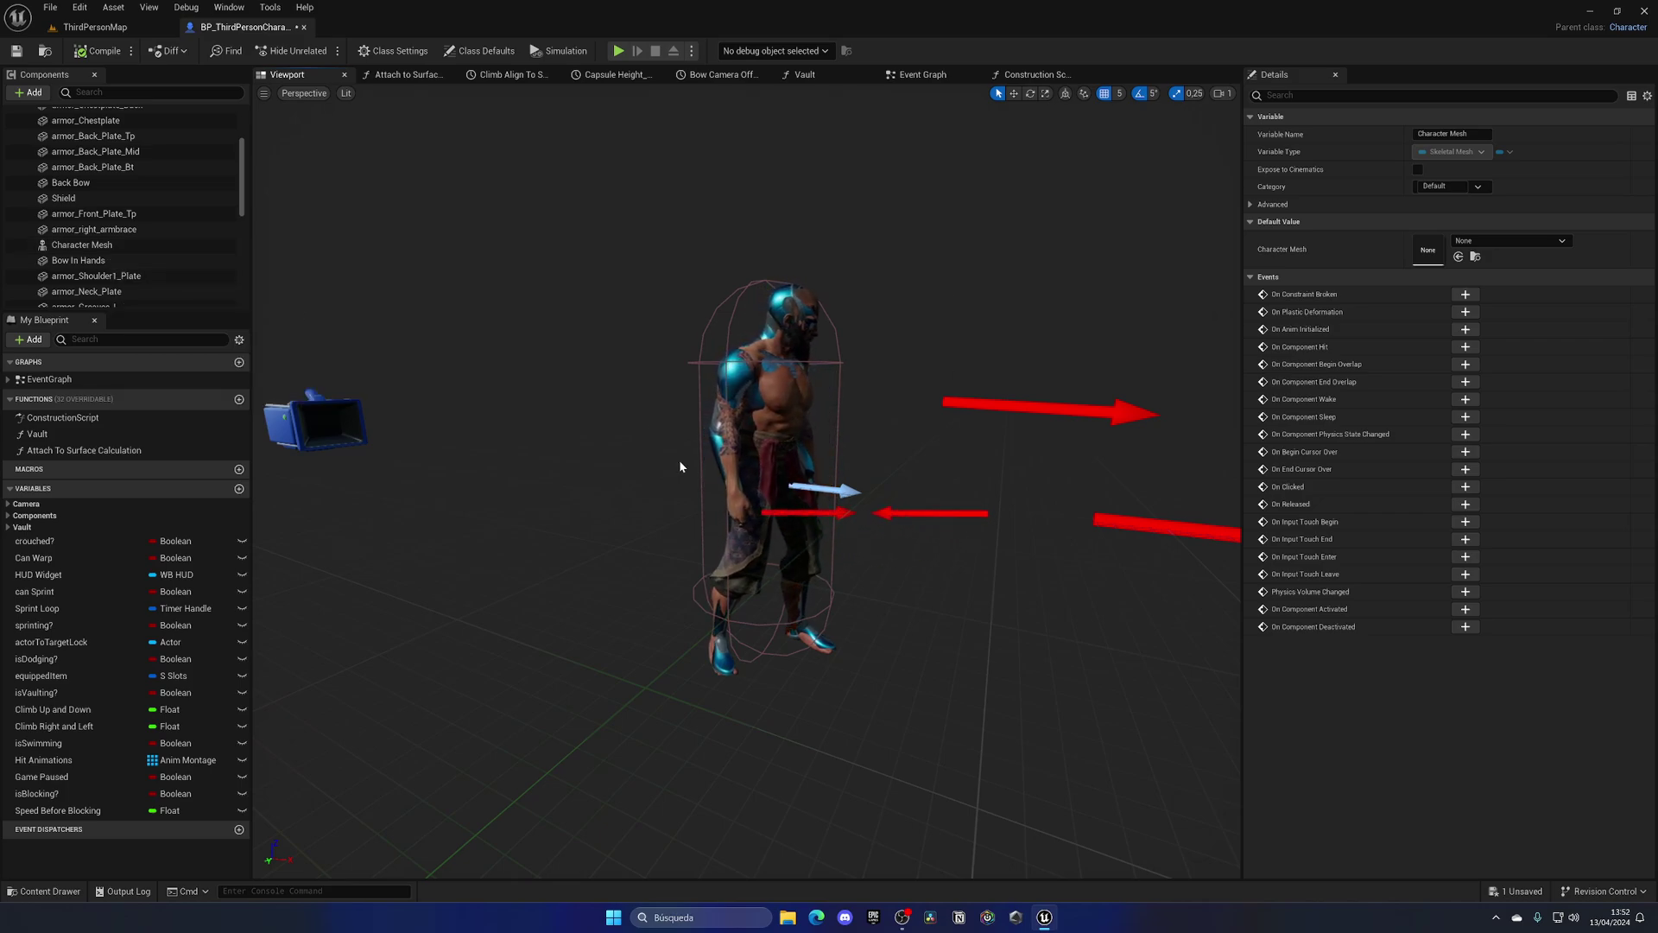
pyautogui.scroll(5, 172, 207)
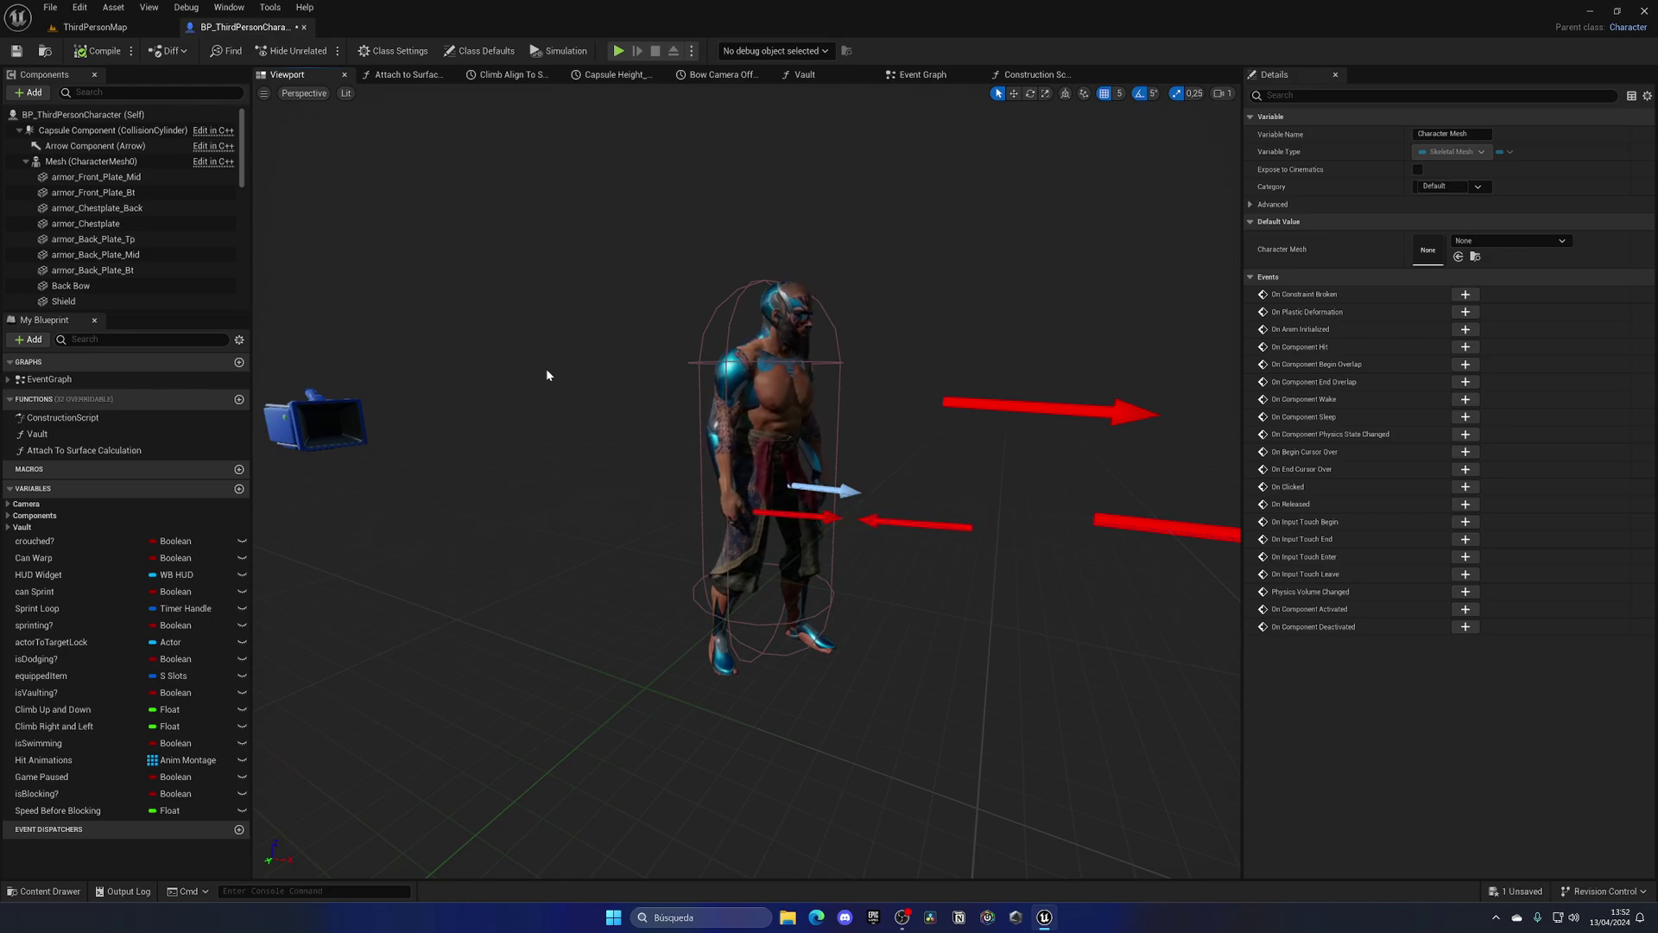
pyautogui.click(1022, 76)
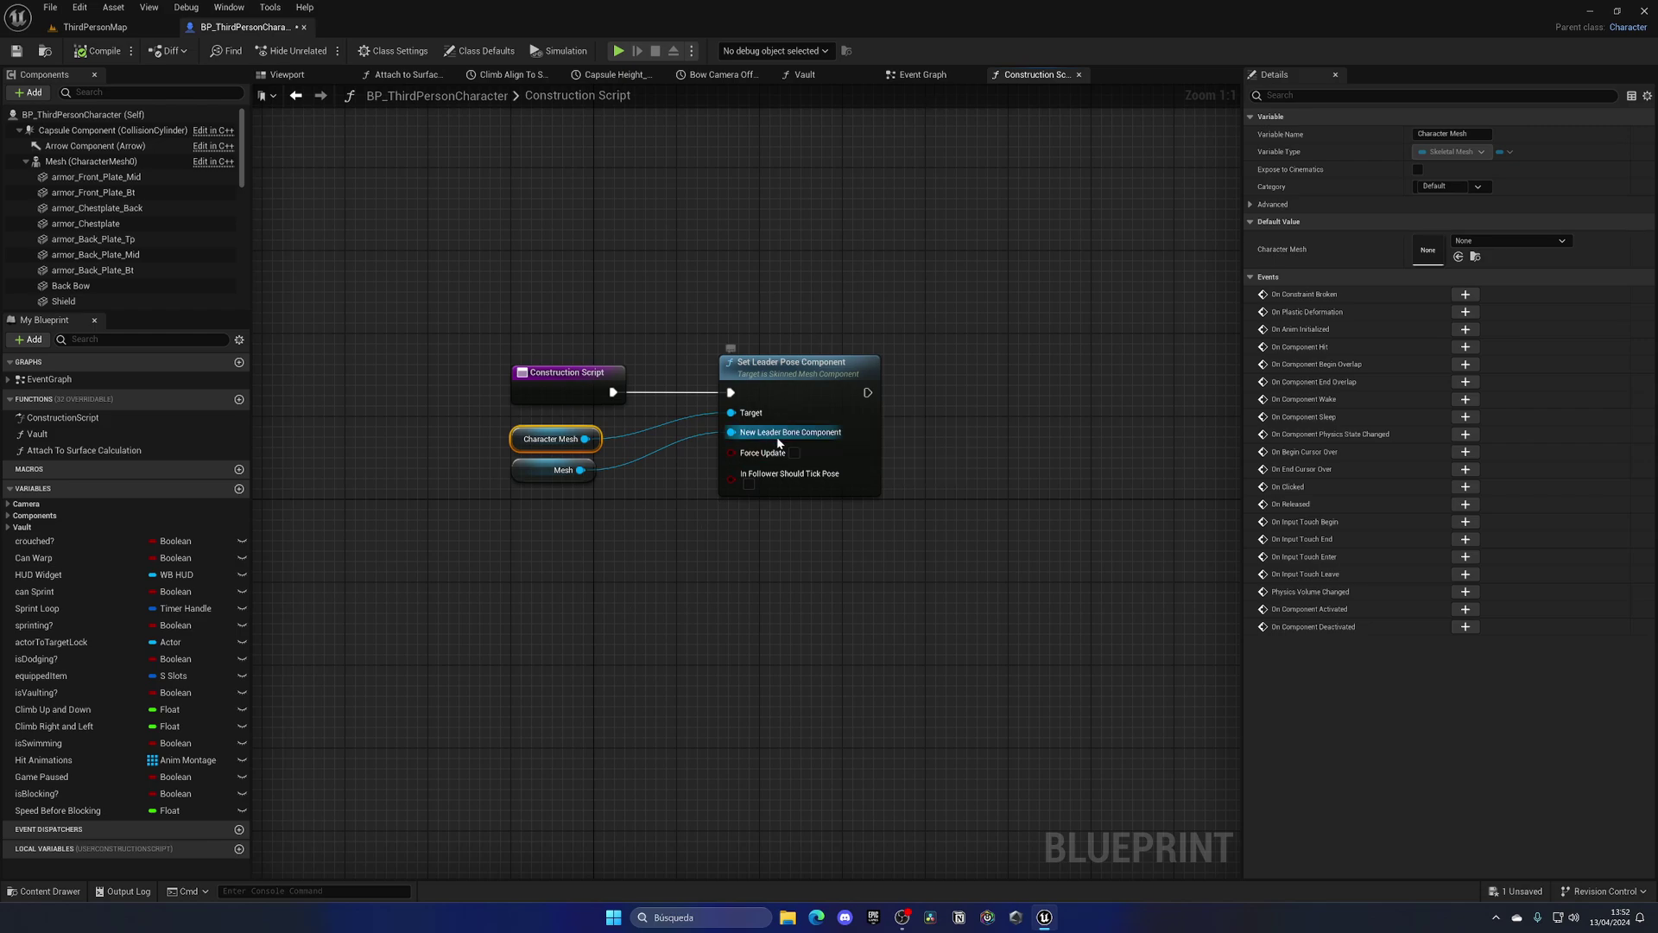
pyautogui.hotkey('alt', 'Left')
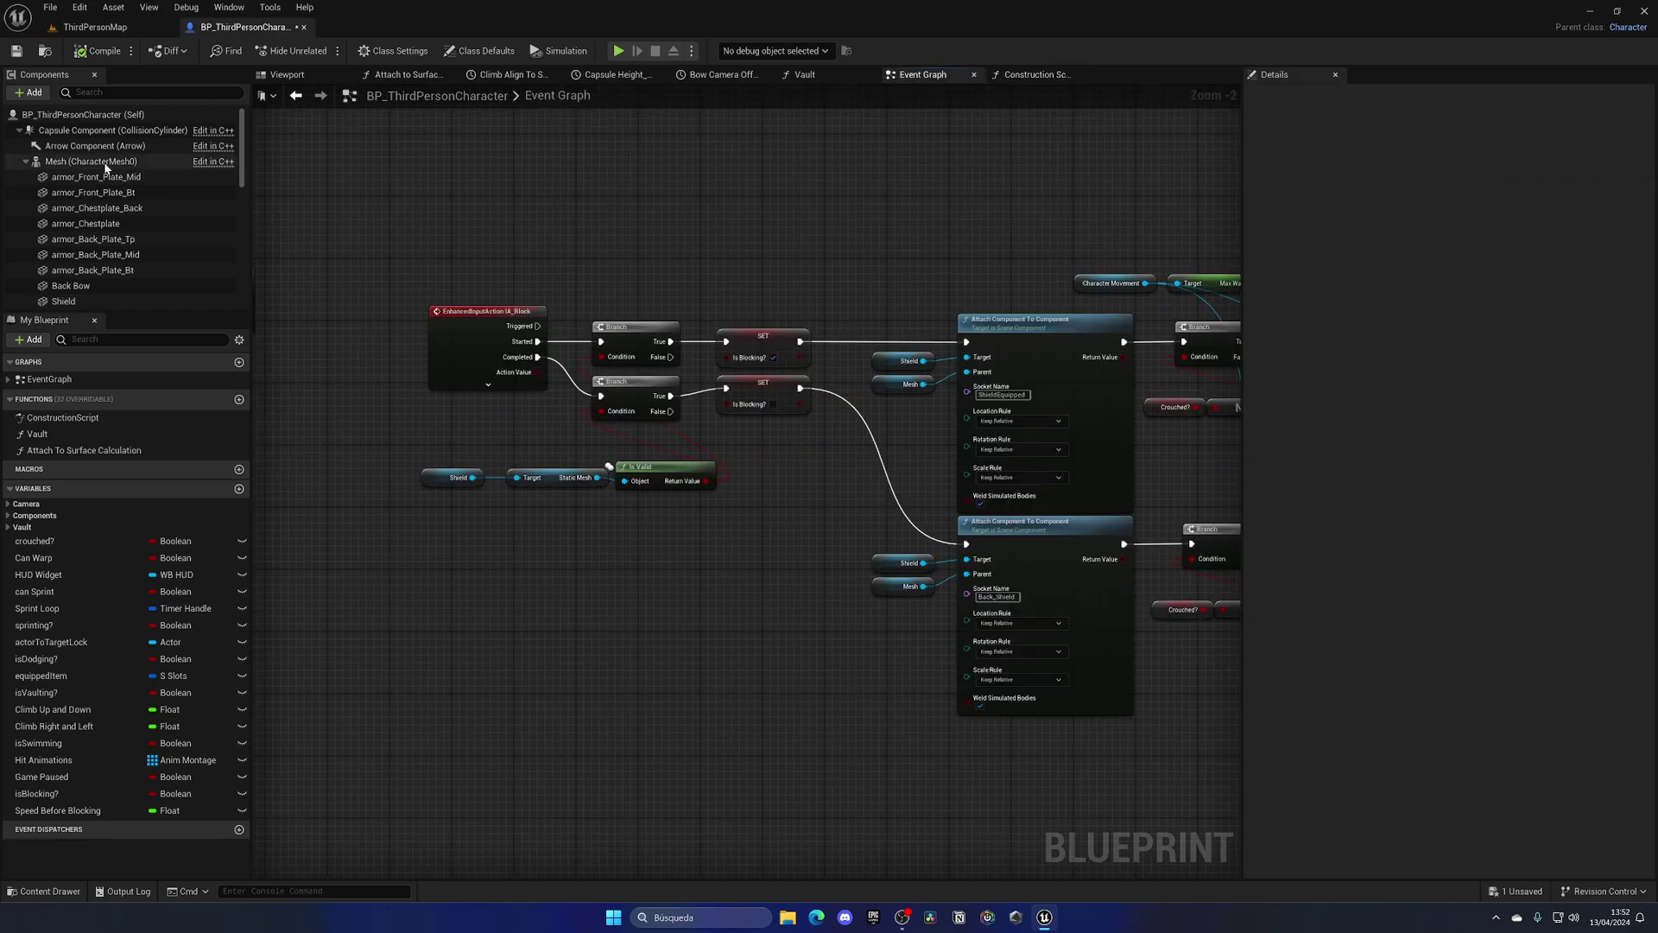
pyautogui.click(301, 75)
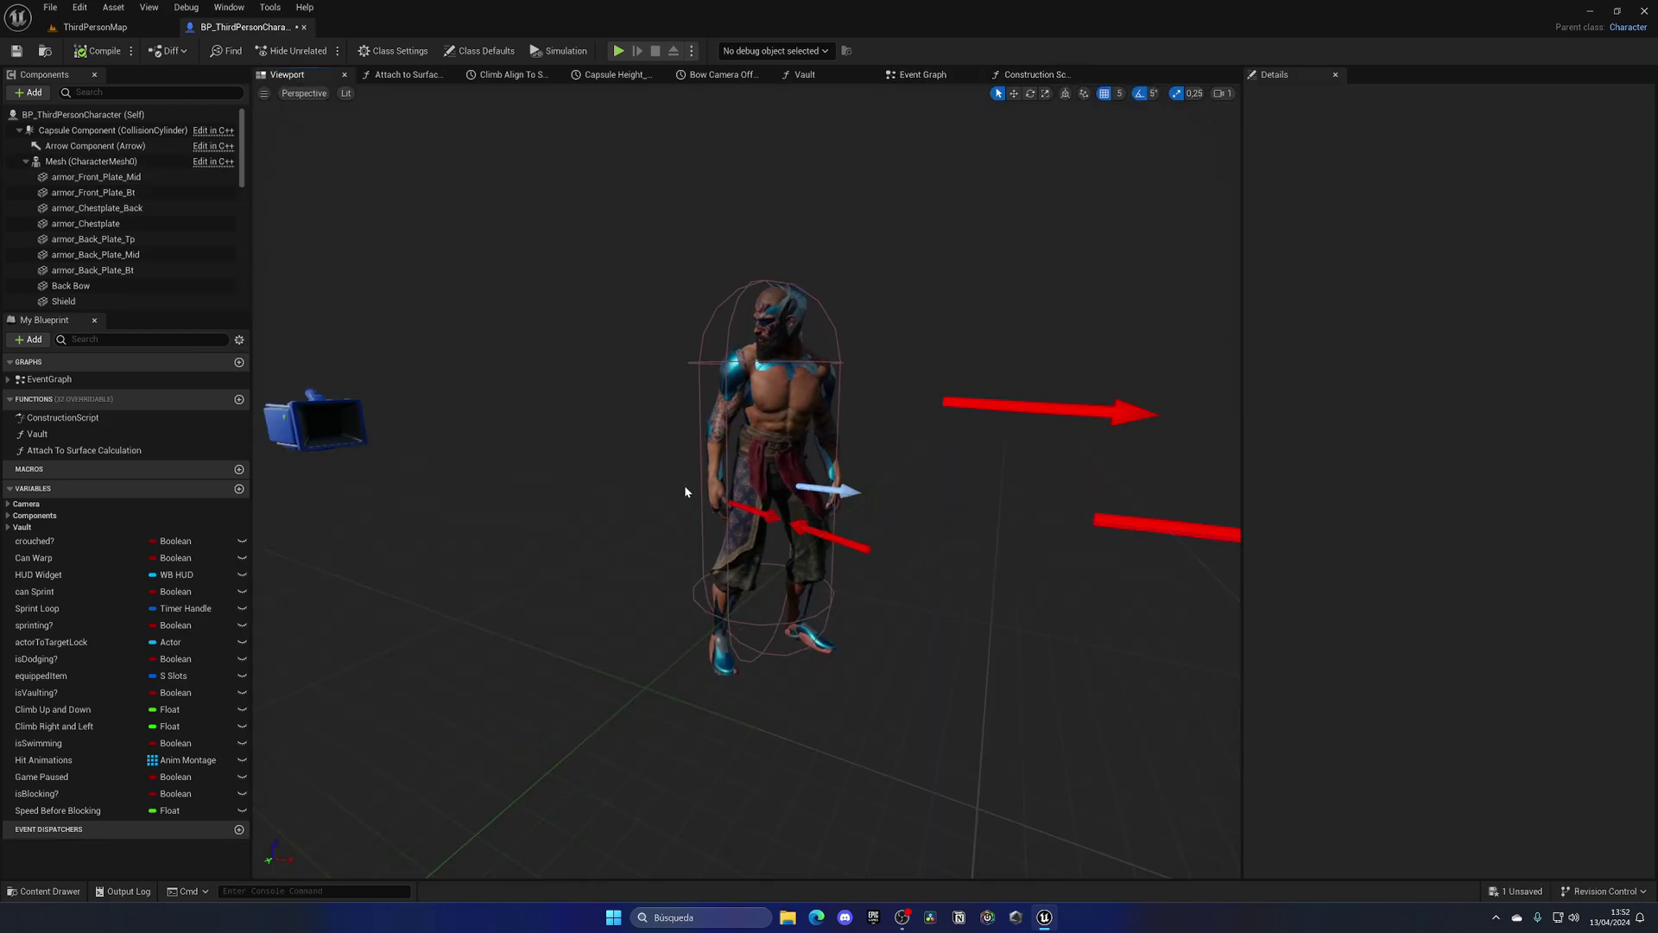
pyautogui.scroll(-4, 97, 186)
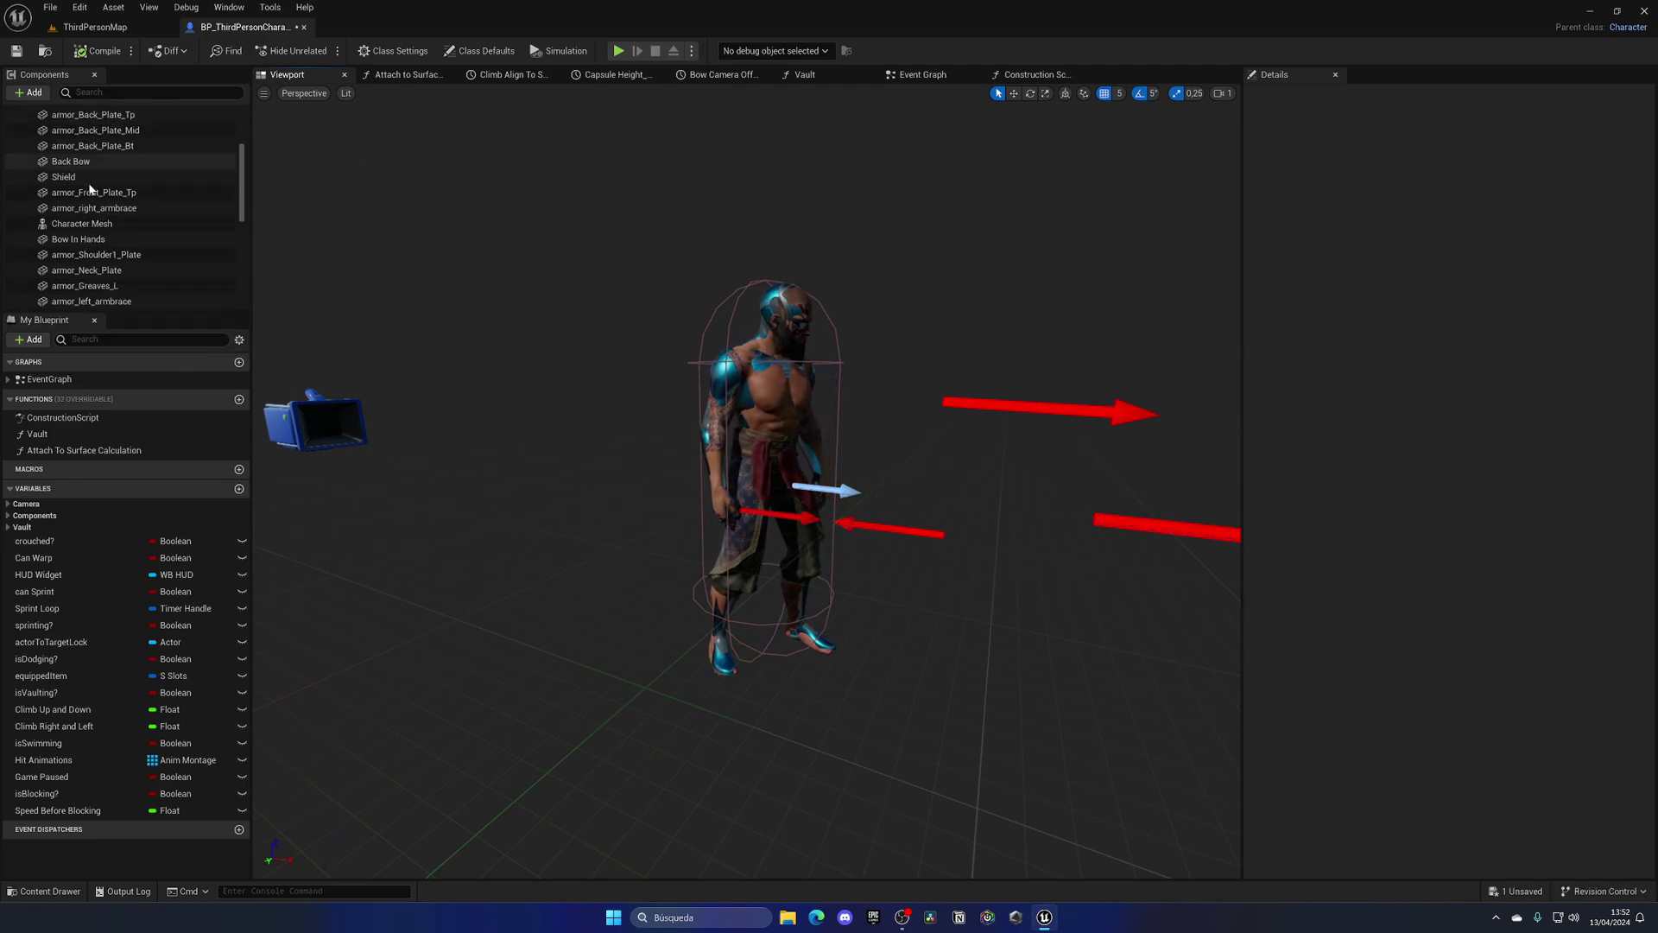
pyautogui.scroll(4, 90, 192)
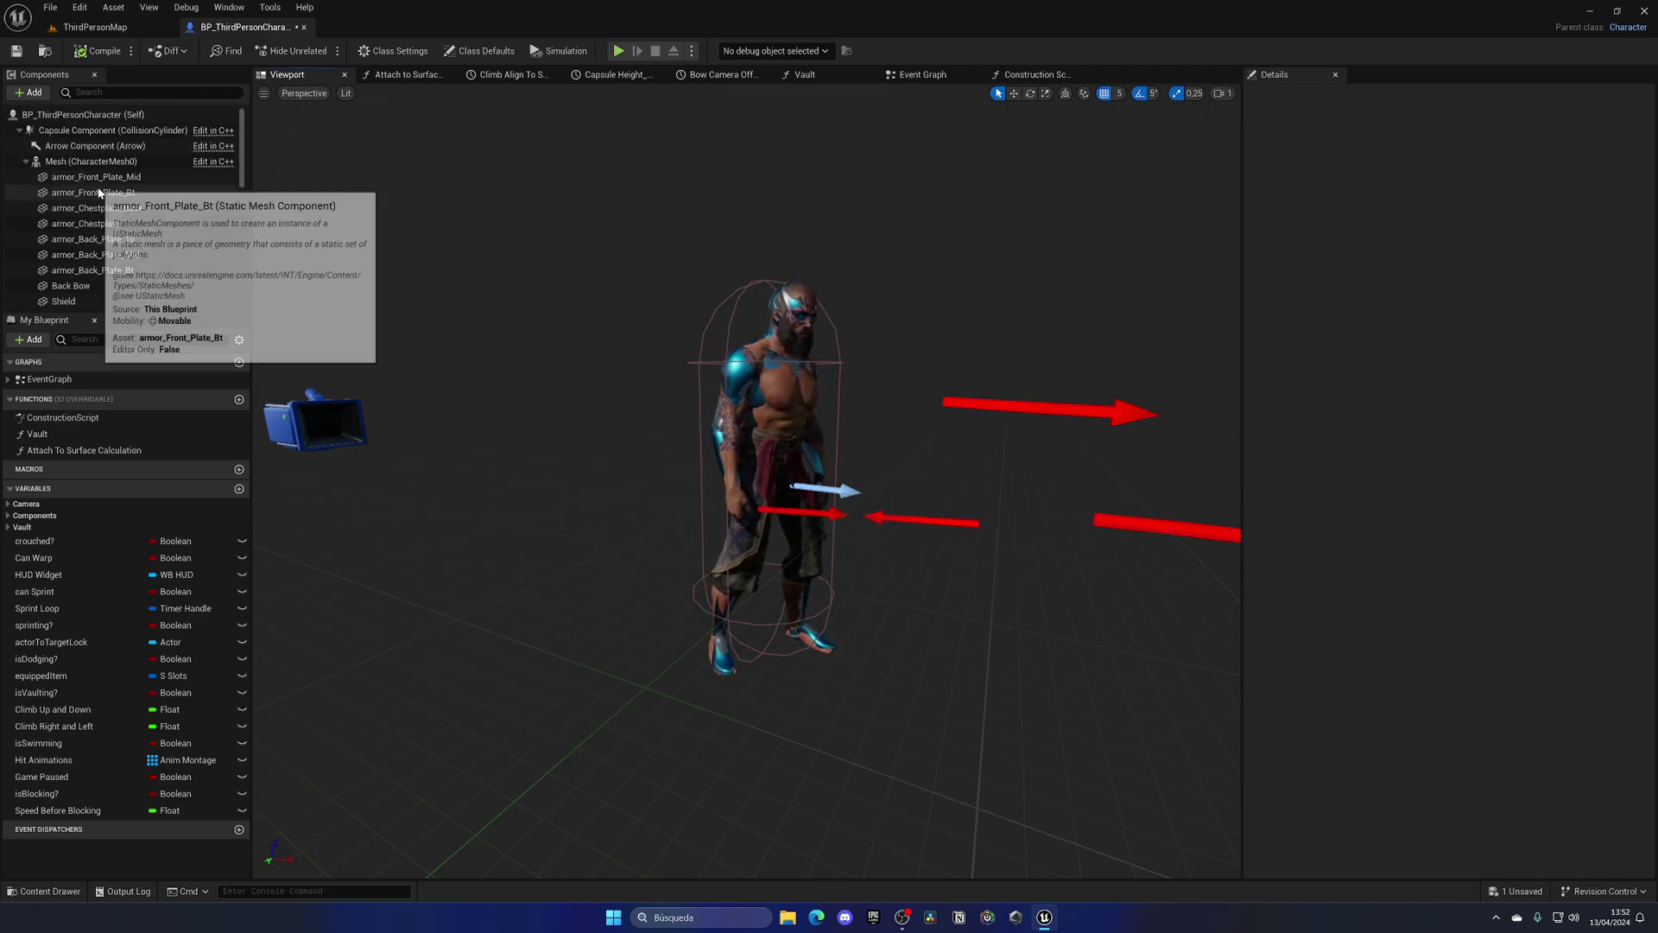
# - Turn off the Visible option of the parent Mesh component
pyautogui.click(86, 162)
pyautogui.click(1320, 96)
pyautogui.write('visi')
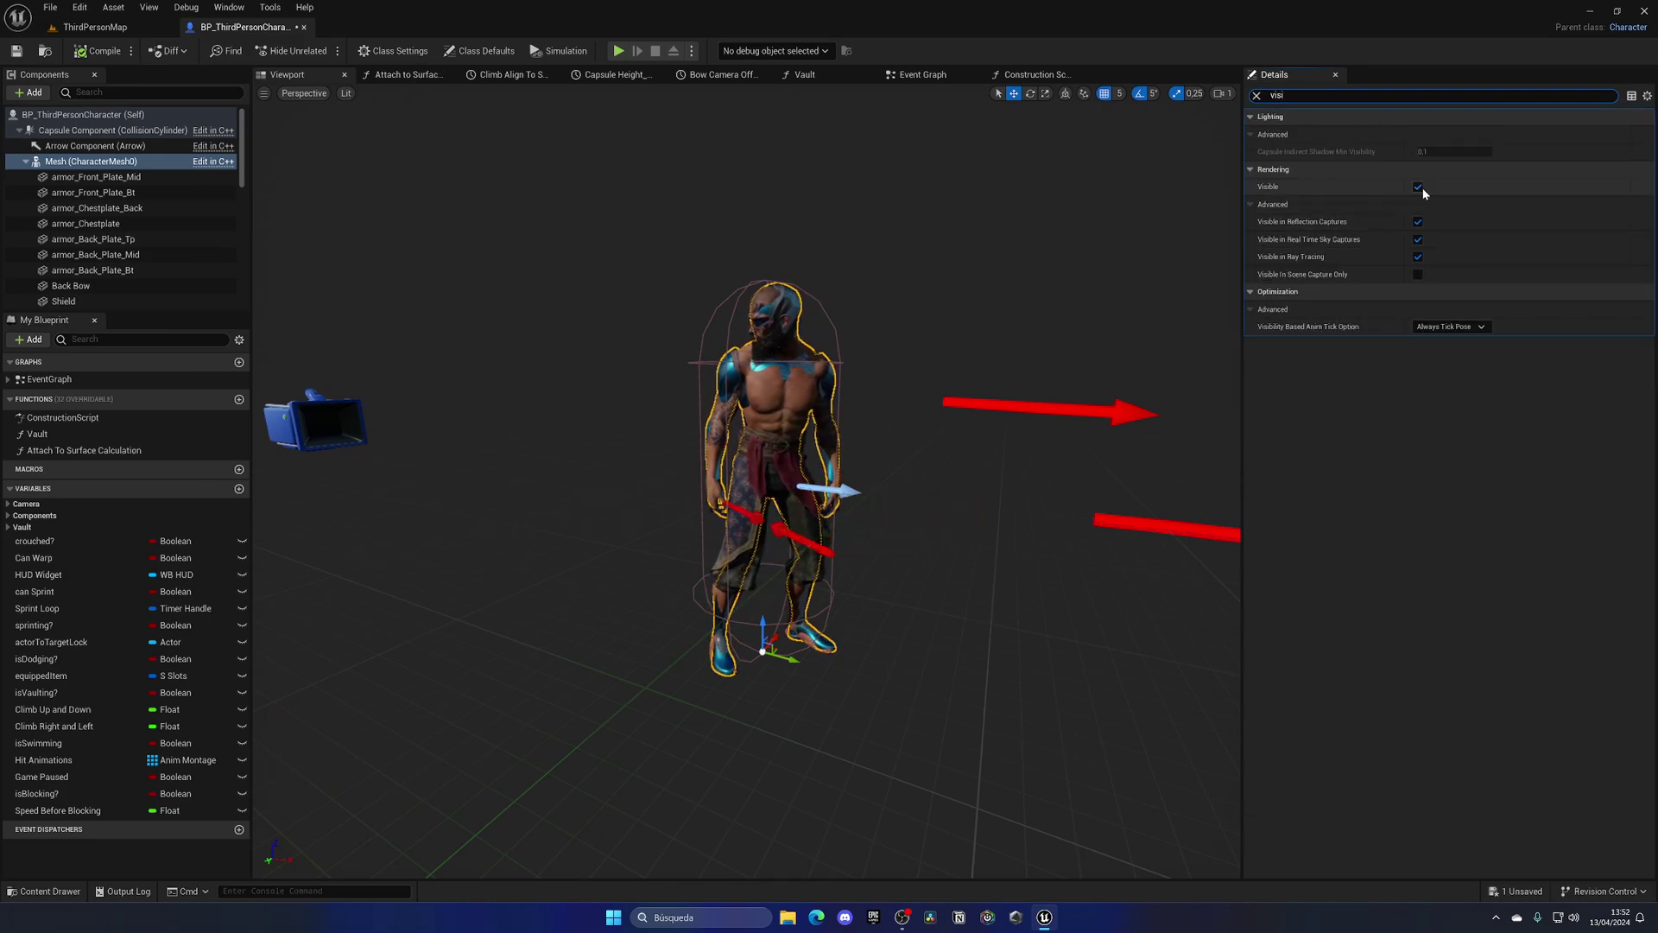
# - Play ThirdPersonMap to check how the pirate character animates with the mannequin hidden, and stop playing
pyautogui.click(93, 26)
pyautogui.click(346, 51)
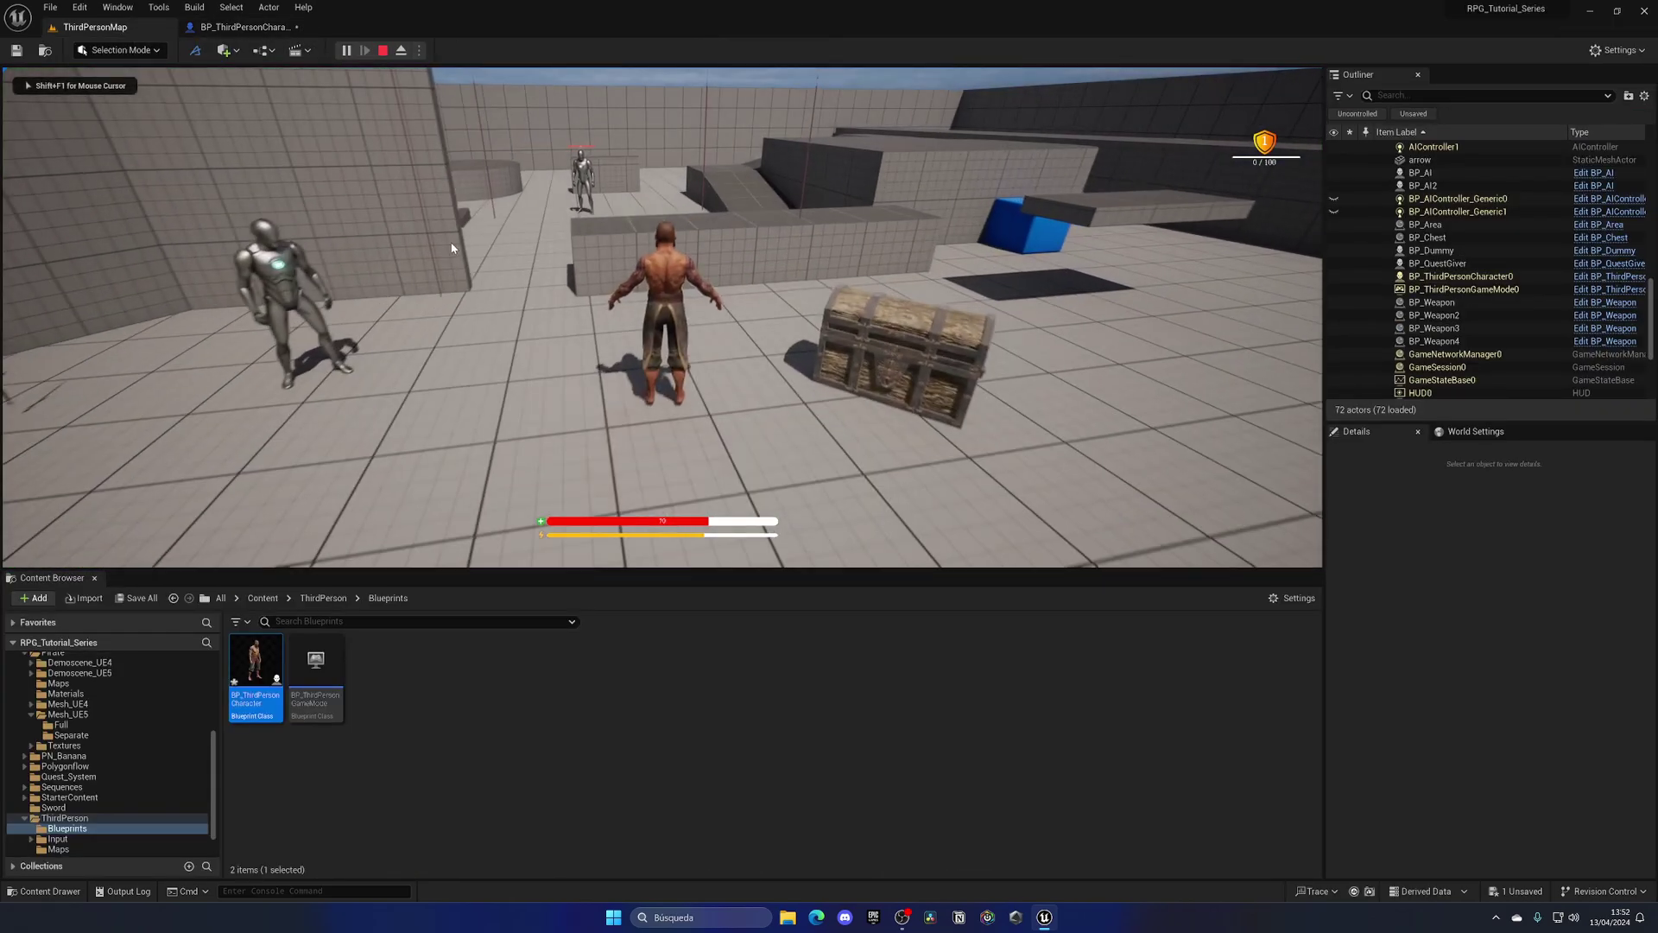
pyautogui.press('Escape')
# - Set the Mesh component's Visibility Based Anim Tick Option to Always Tick Pose and Refresh Bones, and compile and save the blueprint
pyautogui.click(244, 27)
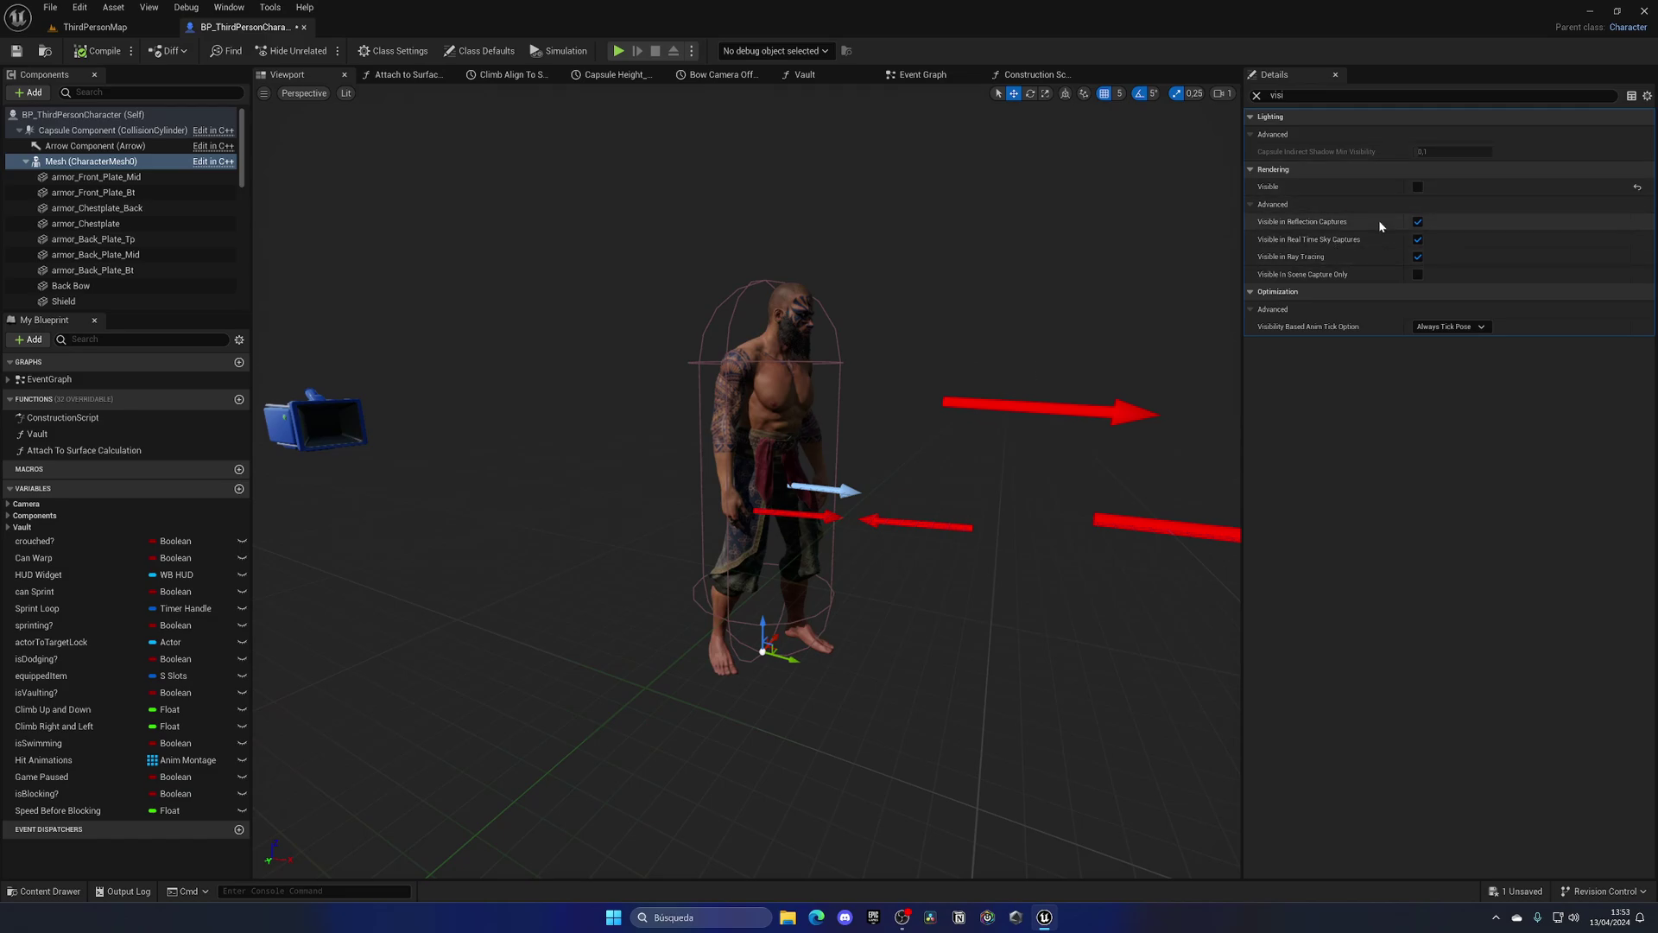
pyautogui.moveTo(1281, 332)
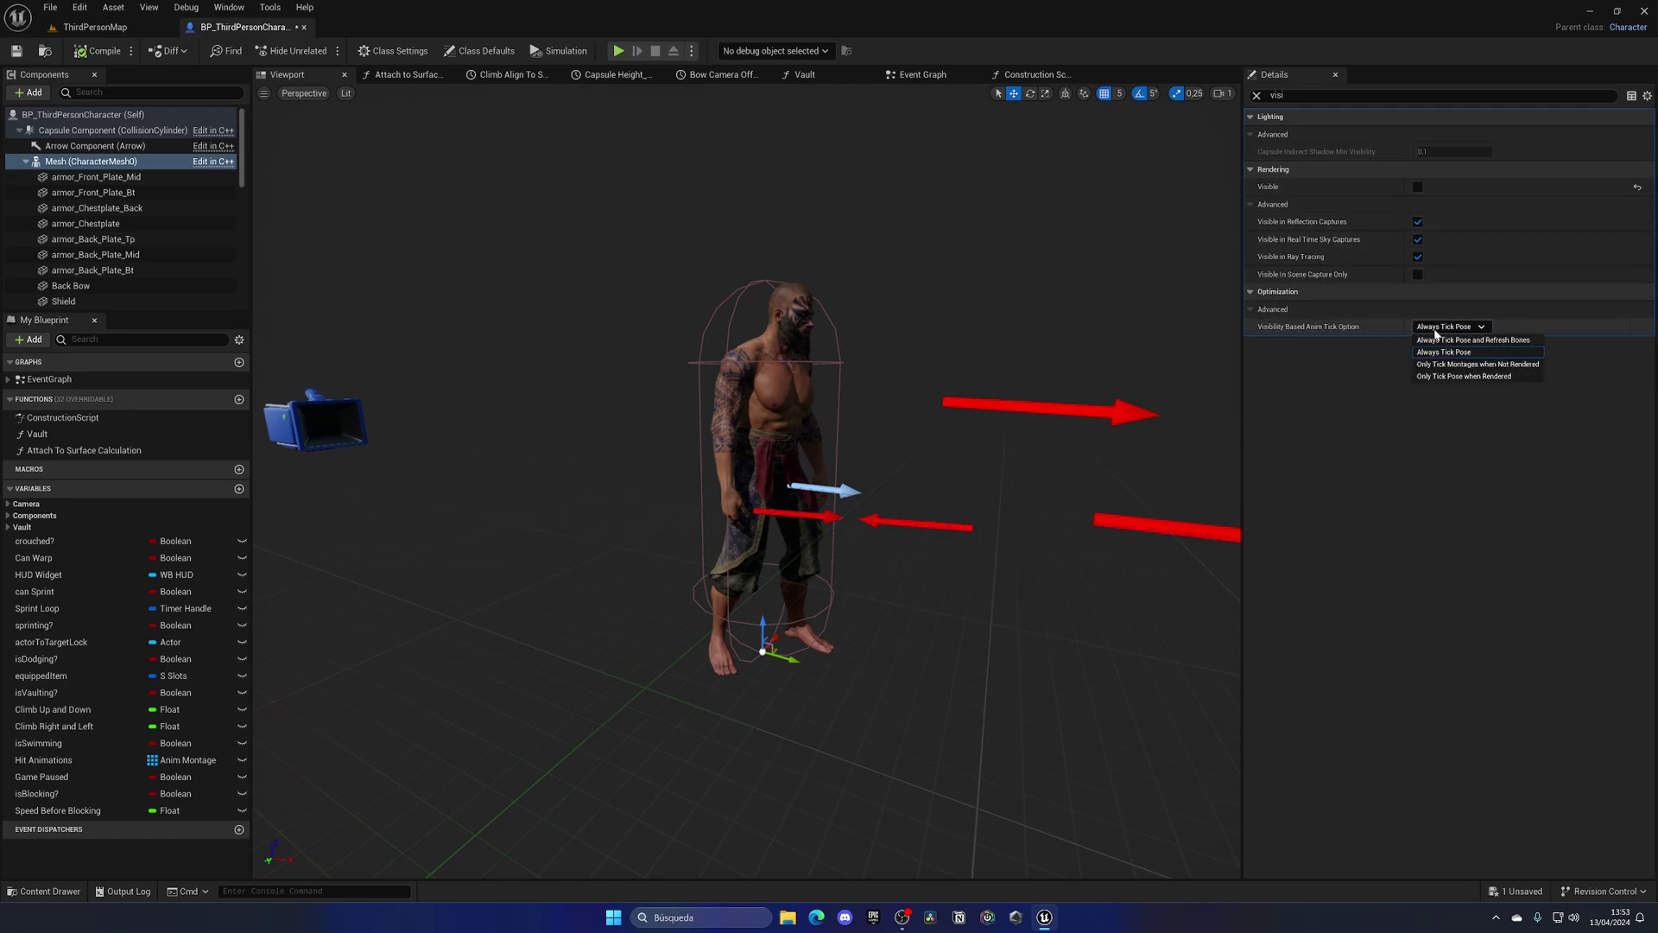
pyautogui.click(1471, 342)
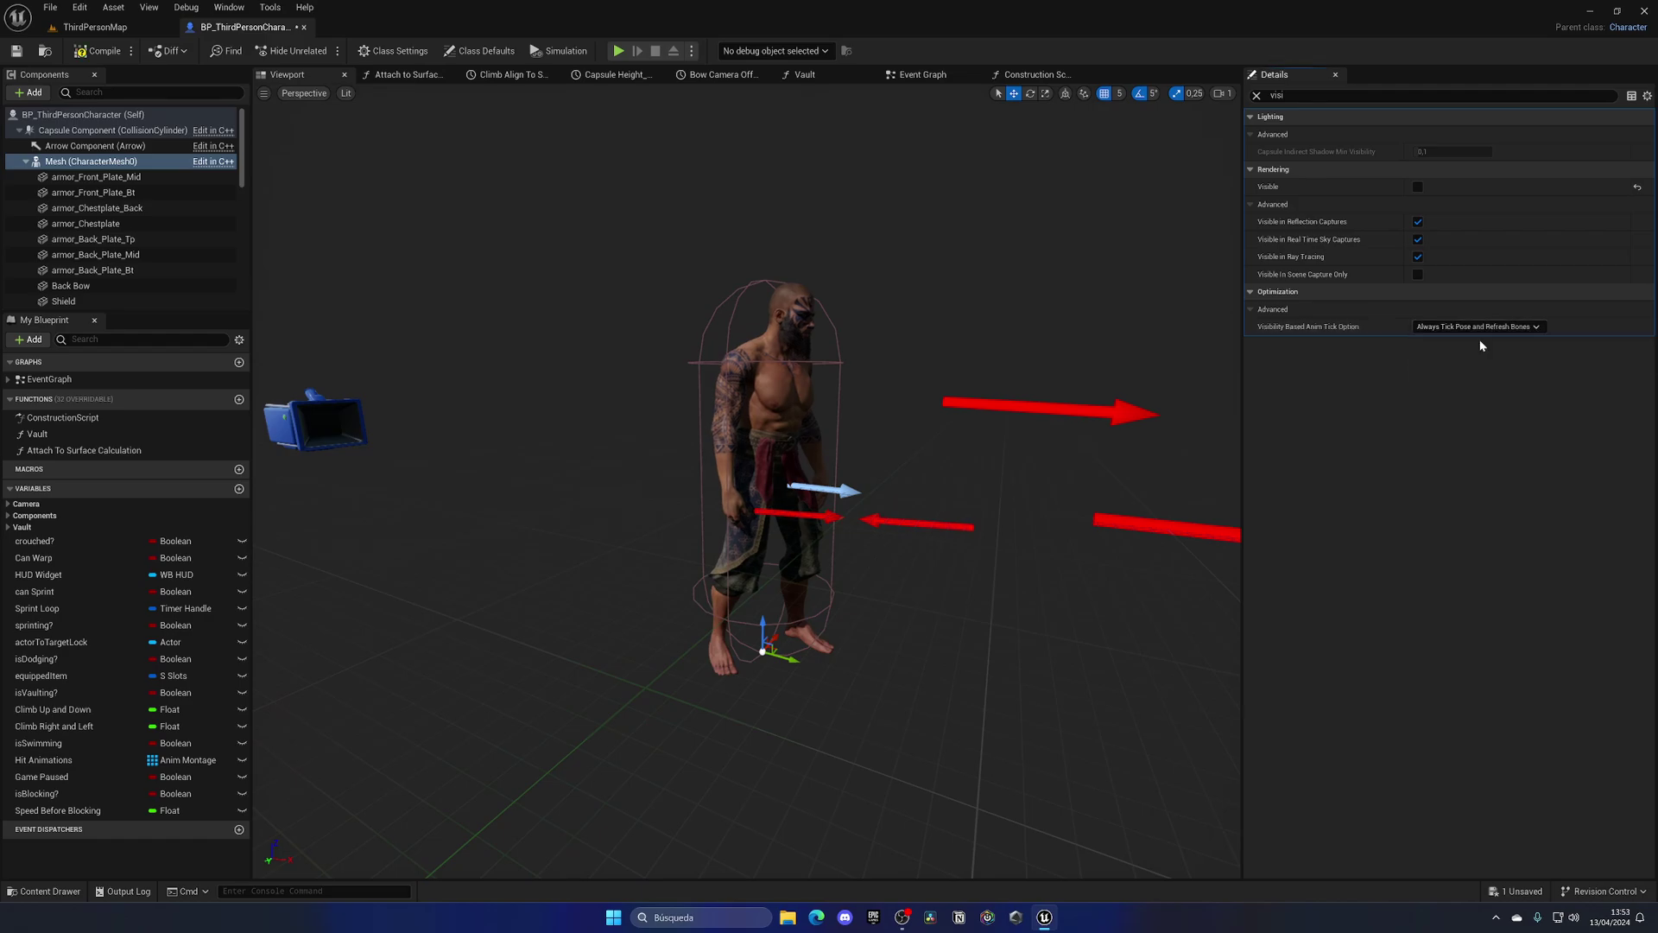
pyautogui.click(119, 58)
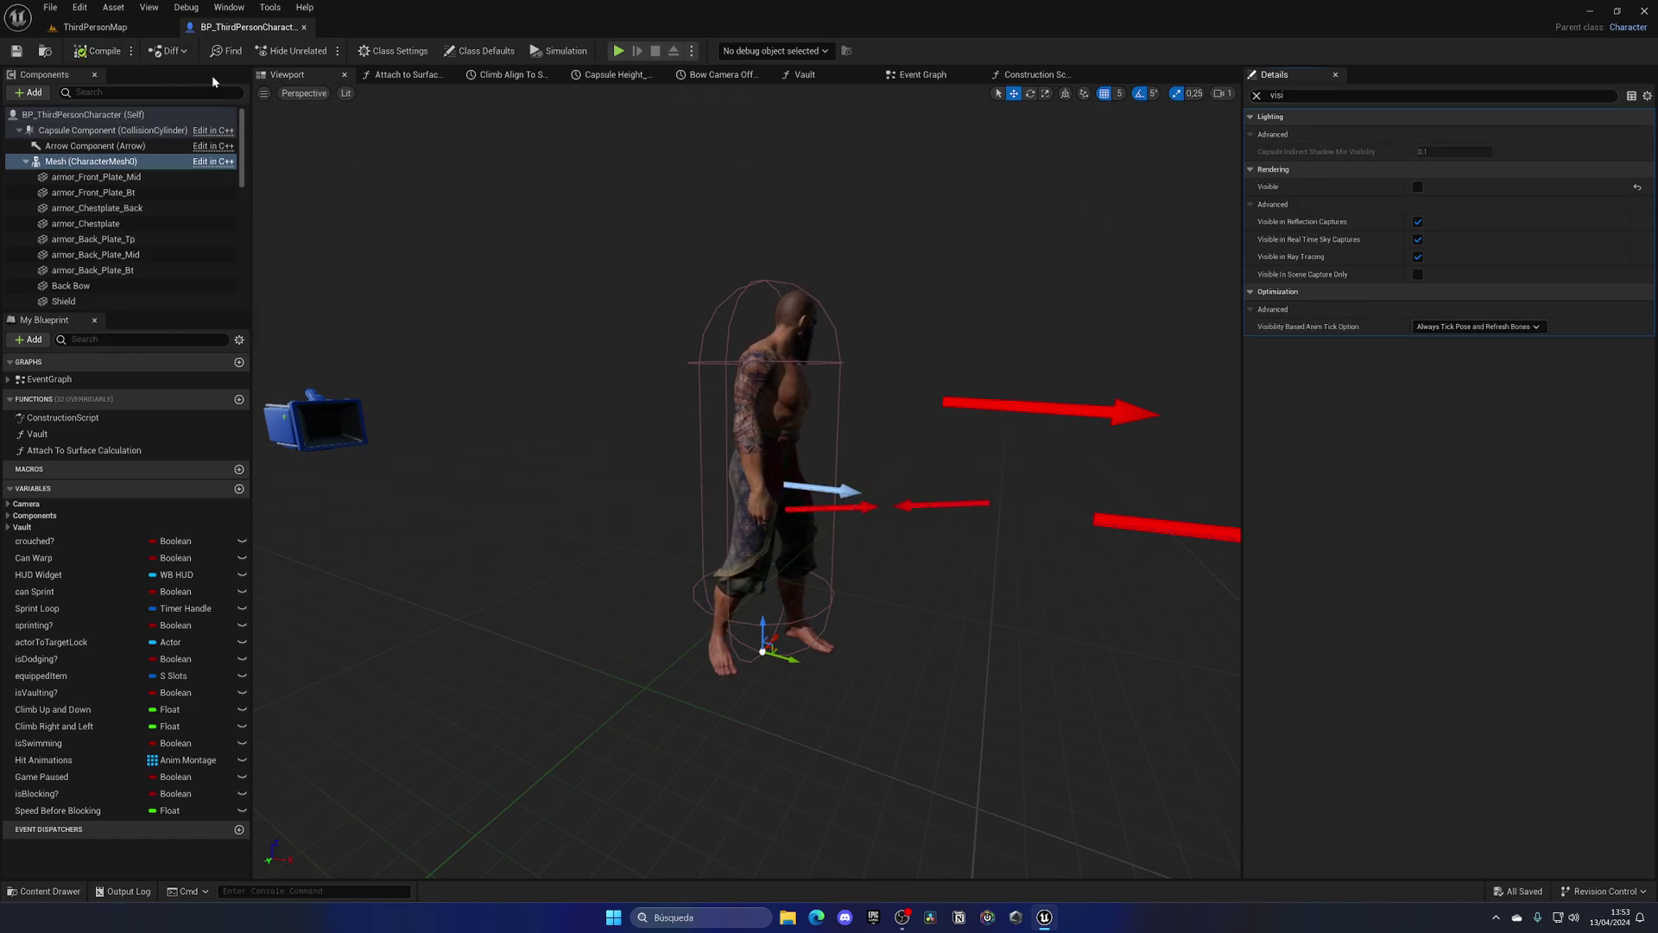
# - Play ThirdPersonMap, run the pirate around, pick up the sword and equip it in the Melee slot of the Equipment screen
pyautogui.click(112, 27)
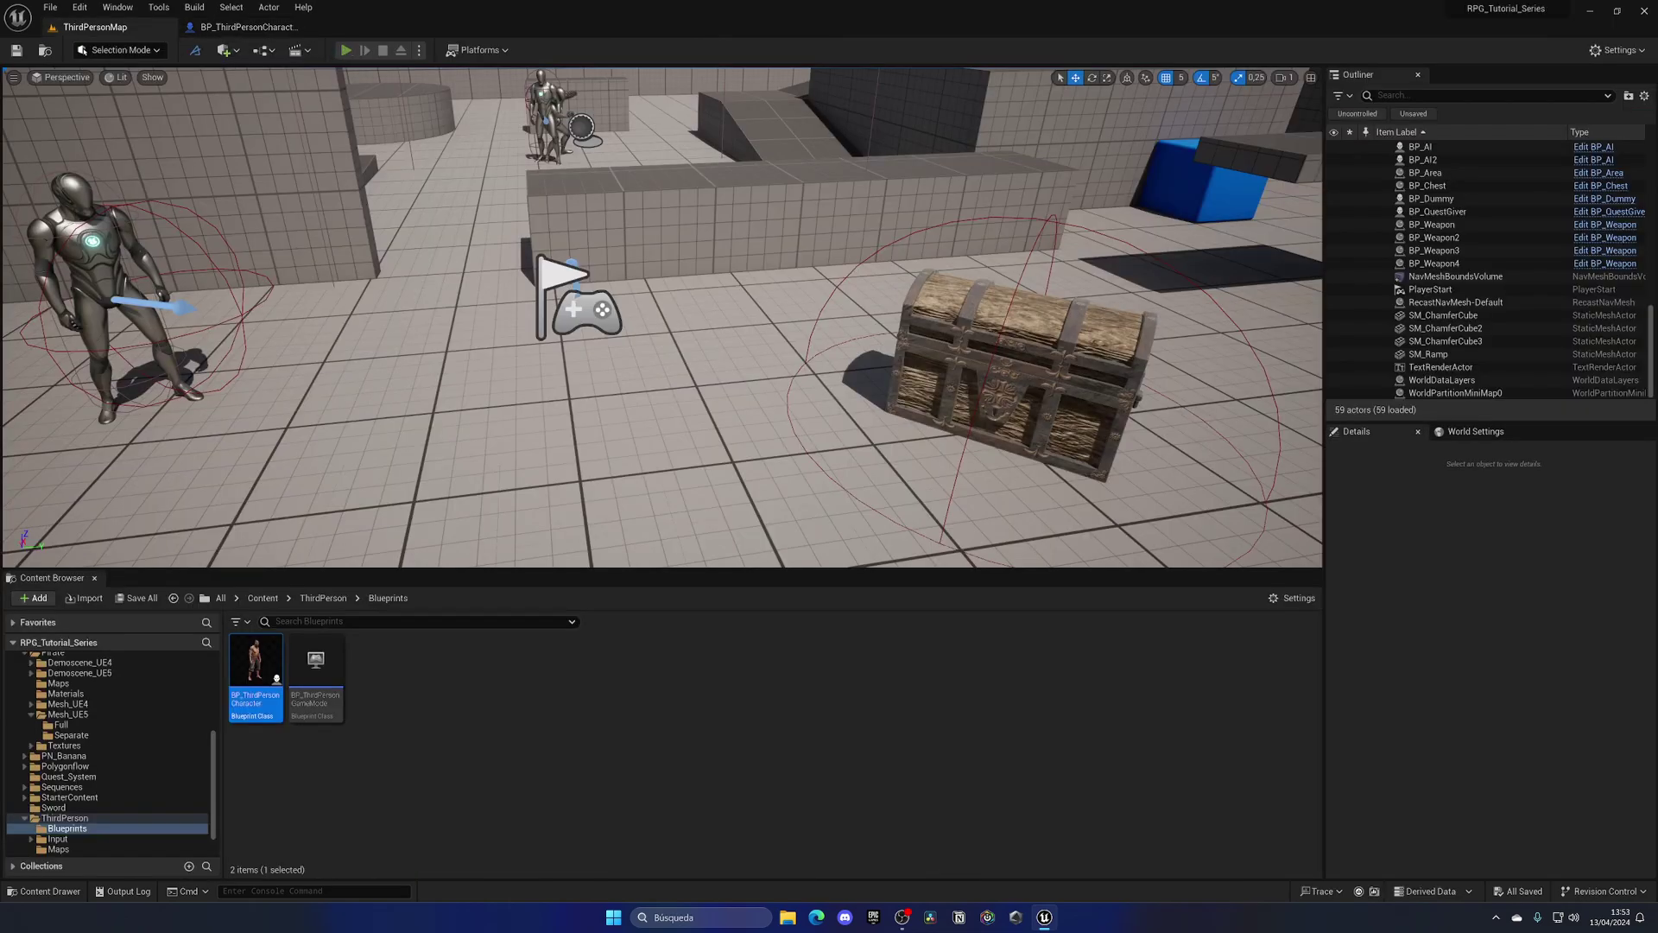
pyautogui.hotkey('alt', 'p')
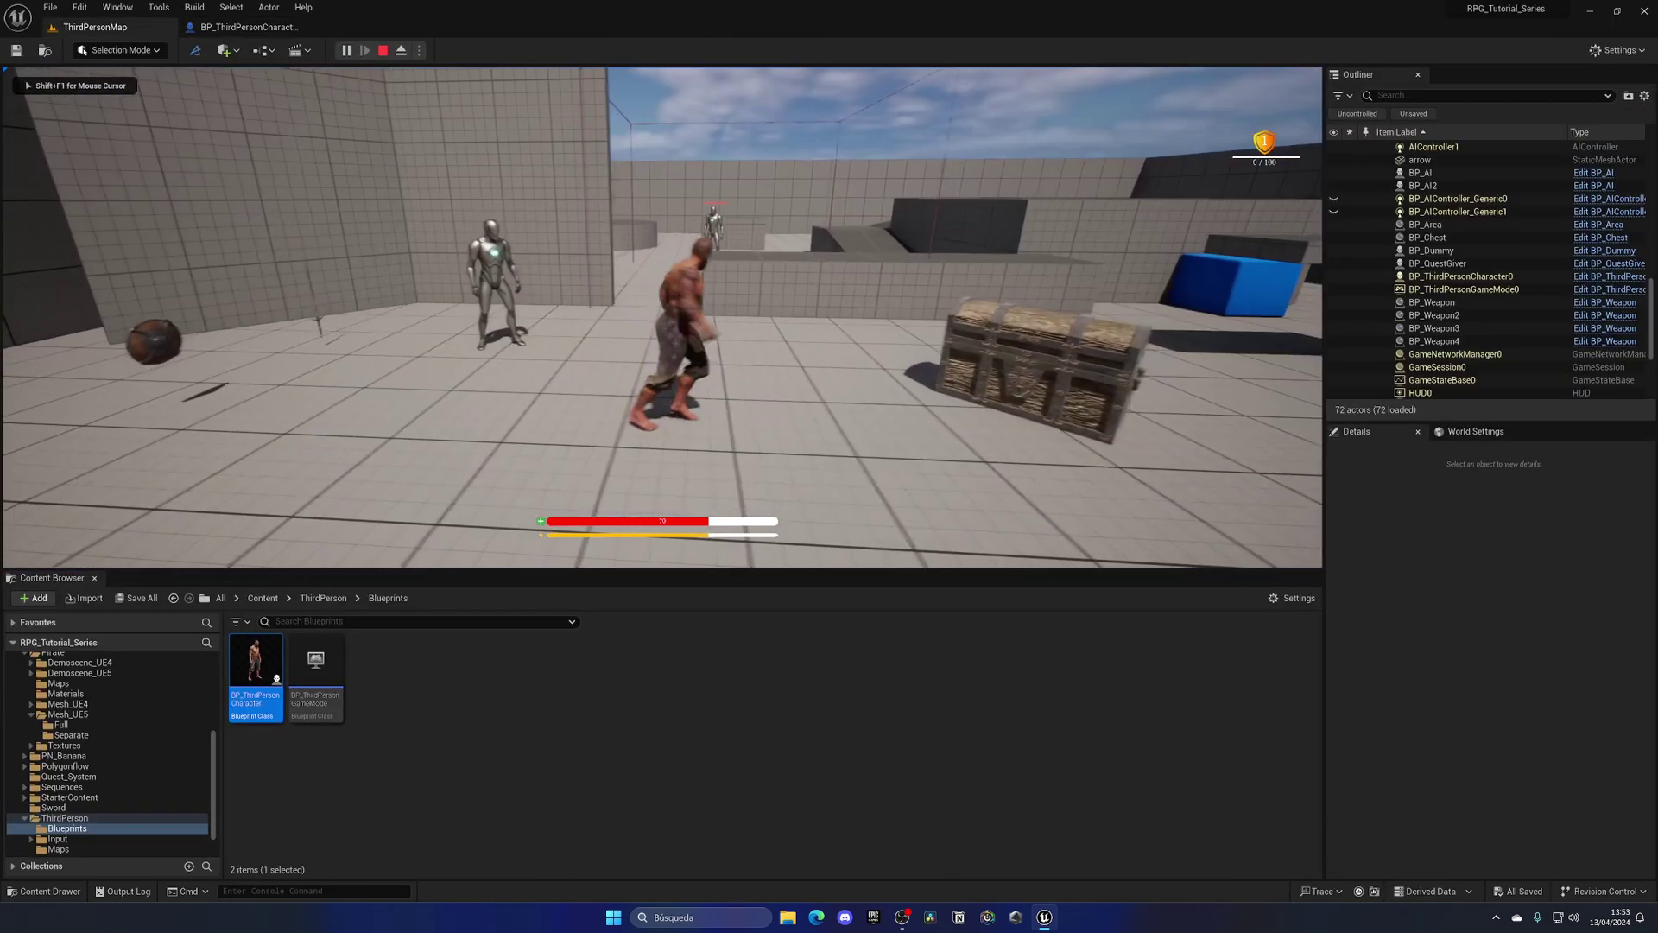
pyautogui.press('s')
pyautogui.press('w')
pyautogui.press('s')
pyautogui.press('w')
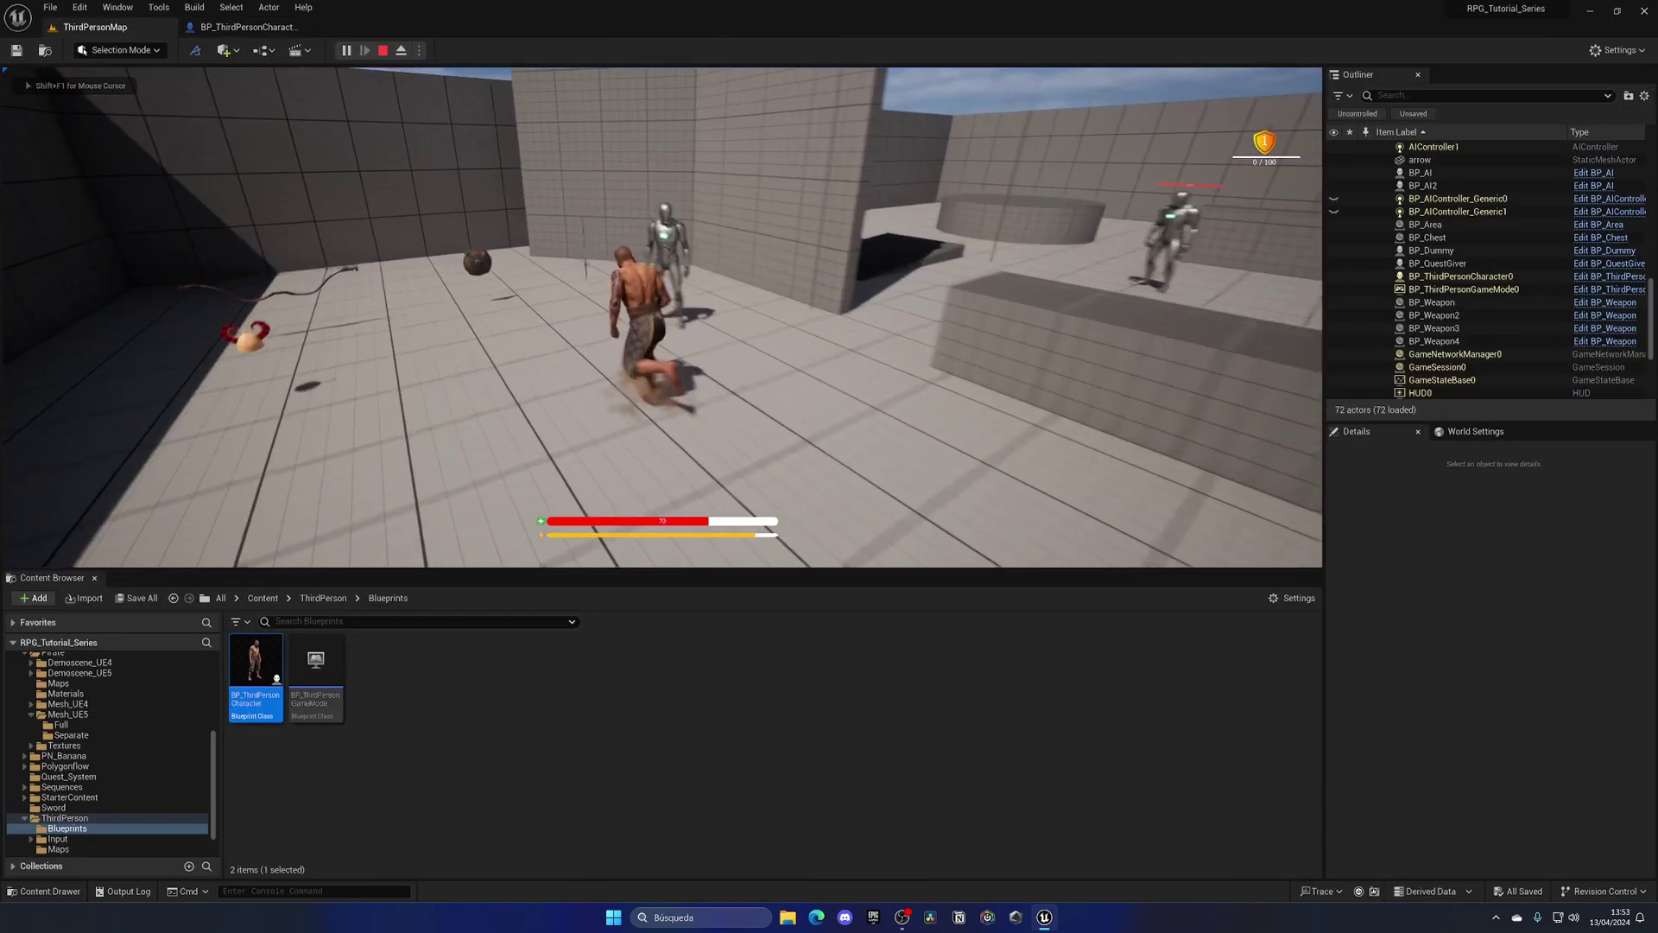
pyautogui.press('e')
pyautogui.press('i')
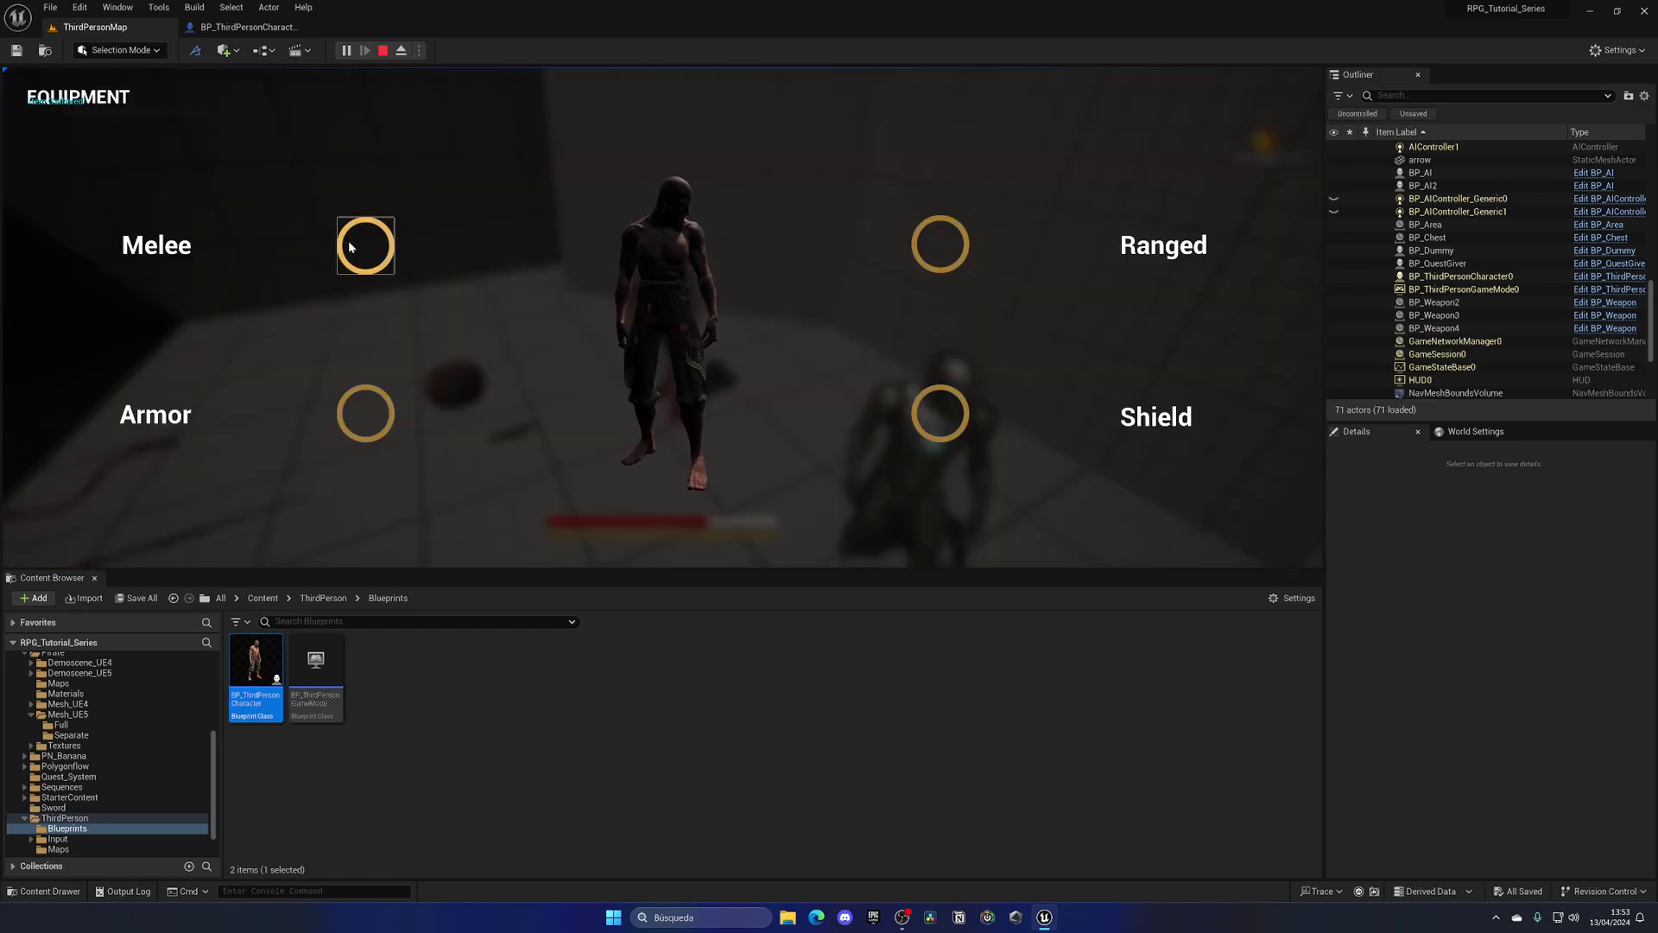
pyautogui.click(349, 247)
pyautogui.press('i')
# - Move the pirate to the armor pickup, collect it and equip it in the Armor slot of the Equipment screen
pyautogui.press('s')
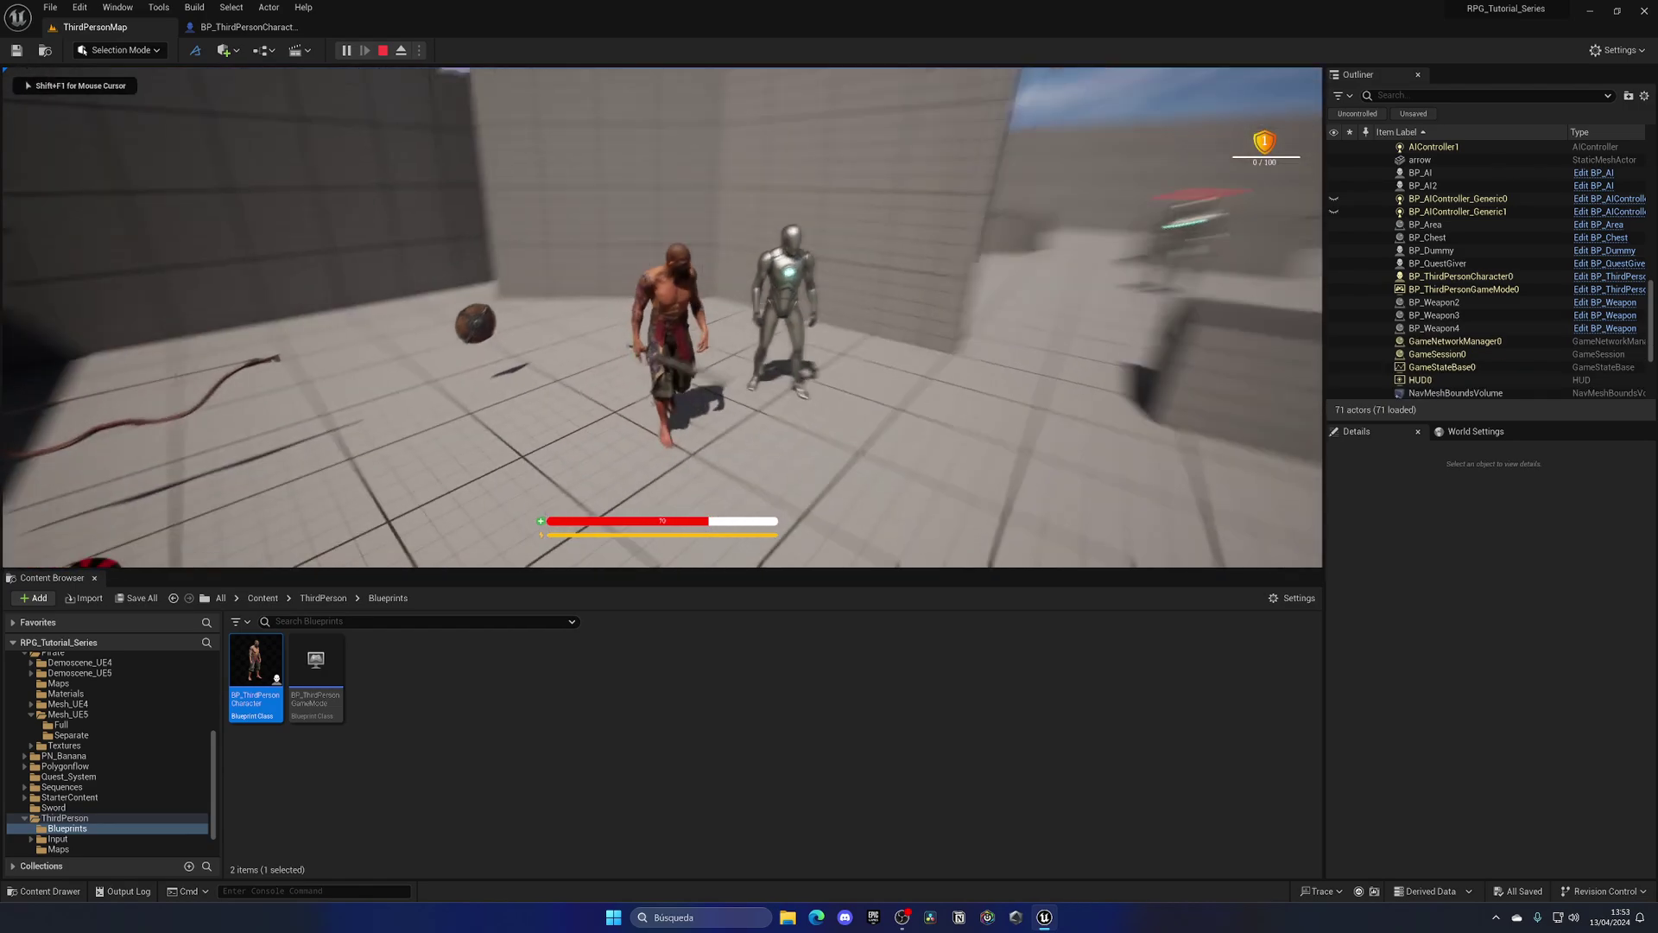
pyautogui.press('w')
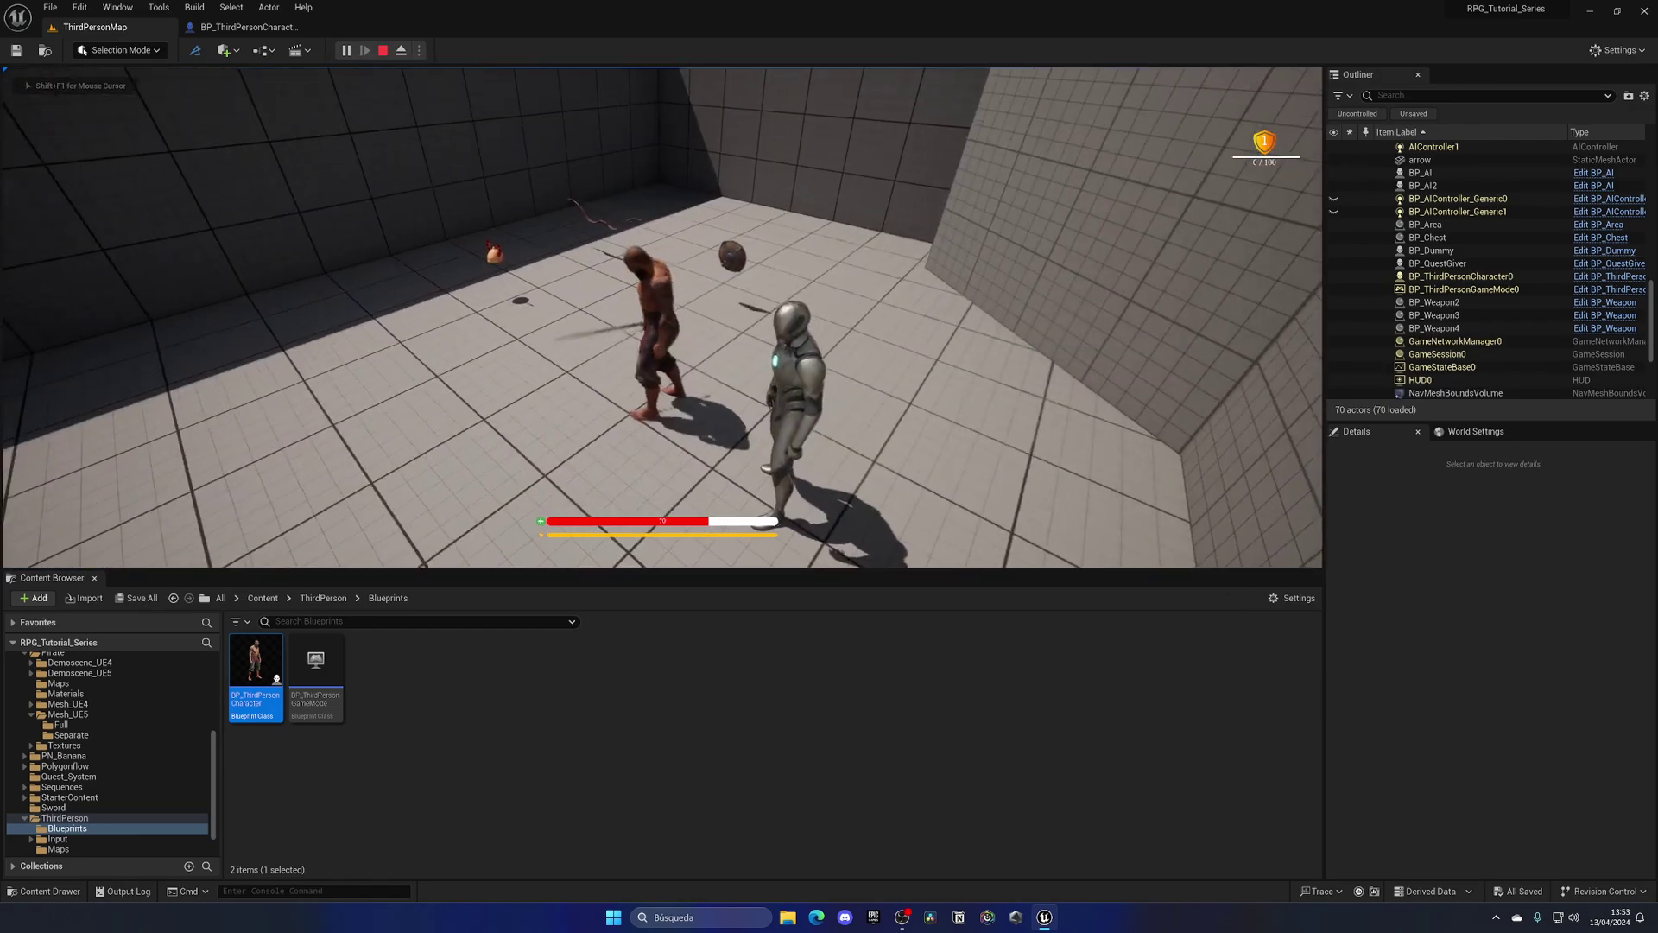
pyautogui.press('e')
pyautogui.press('i')
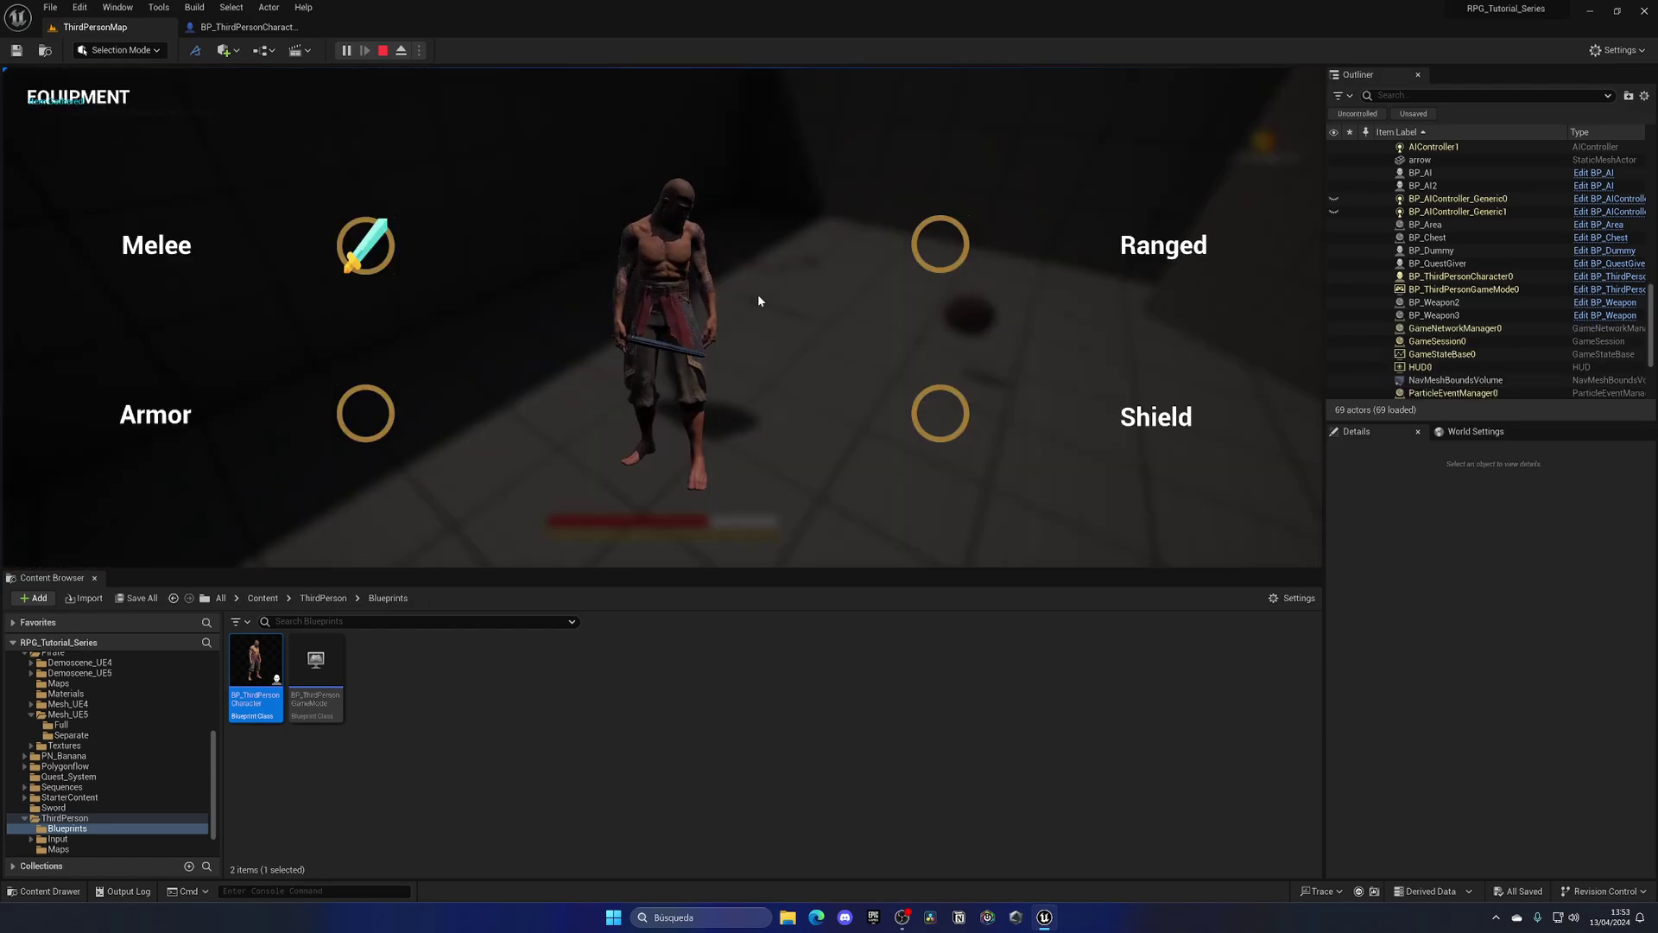
pyautogui.click(366, 414)
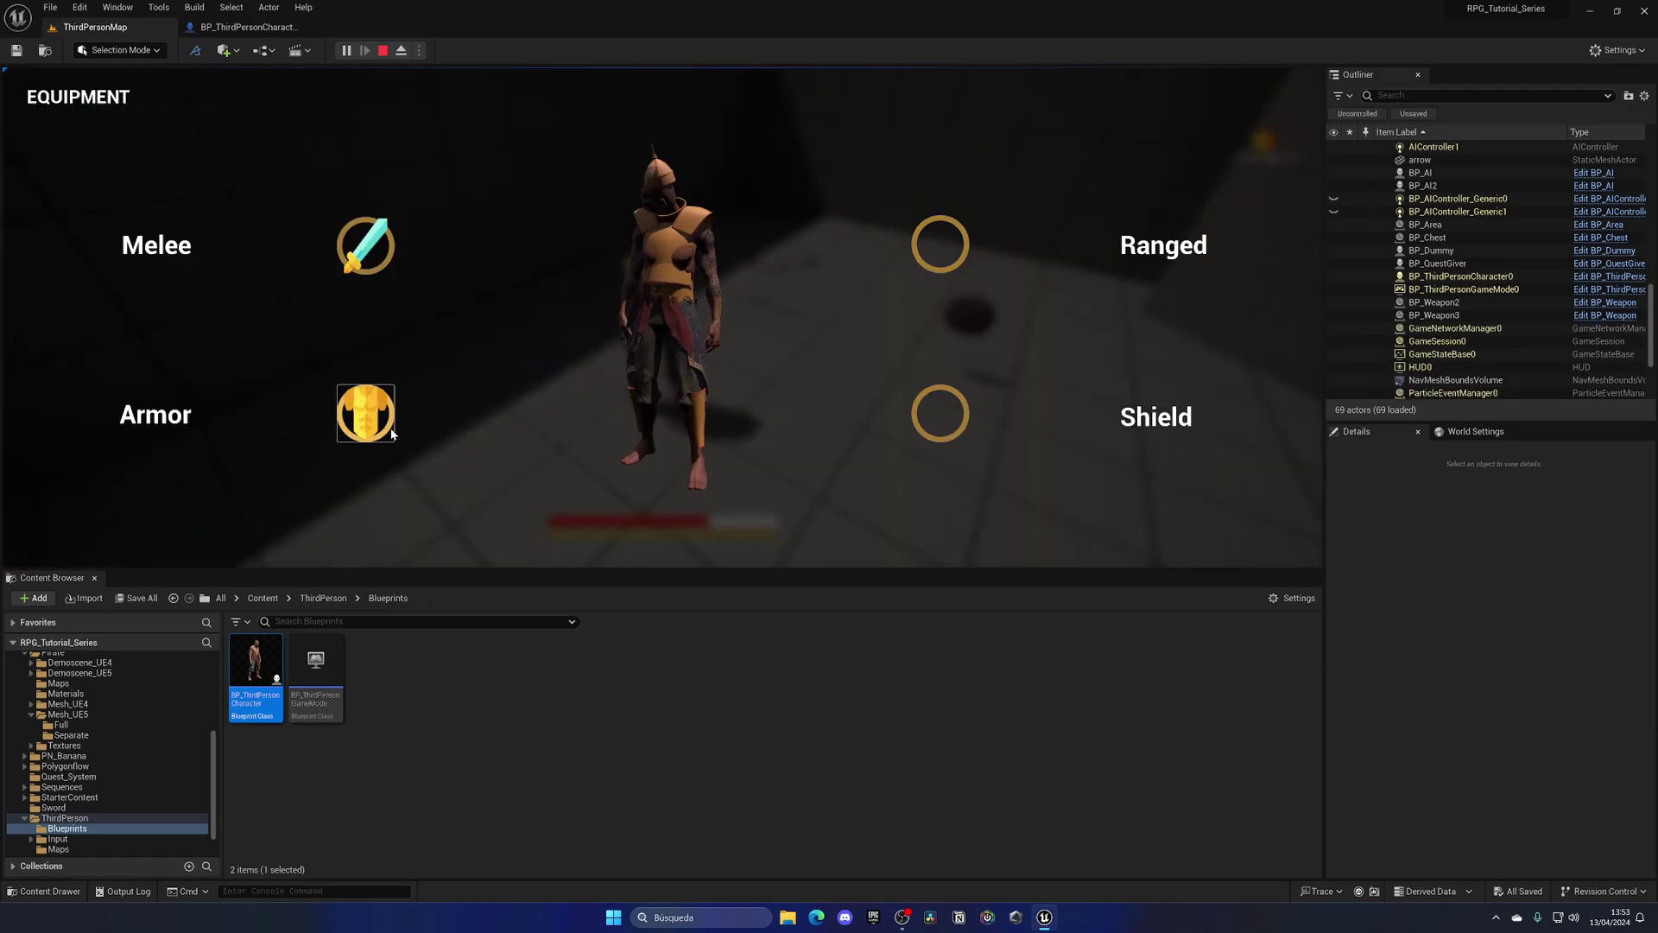
pyautogui.press('i')
# - Move the armored pirate around the map, try the equipped melee weapon, and stop playing
pyautogui.press('s')
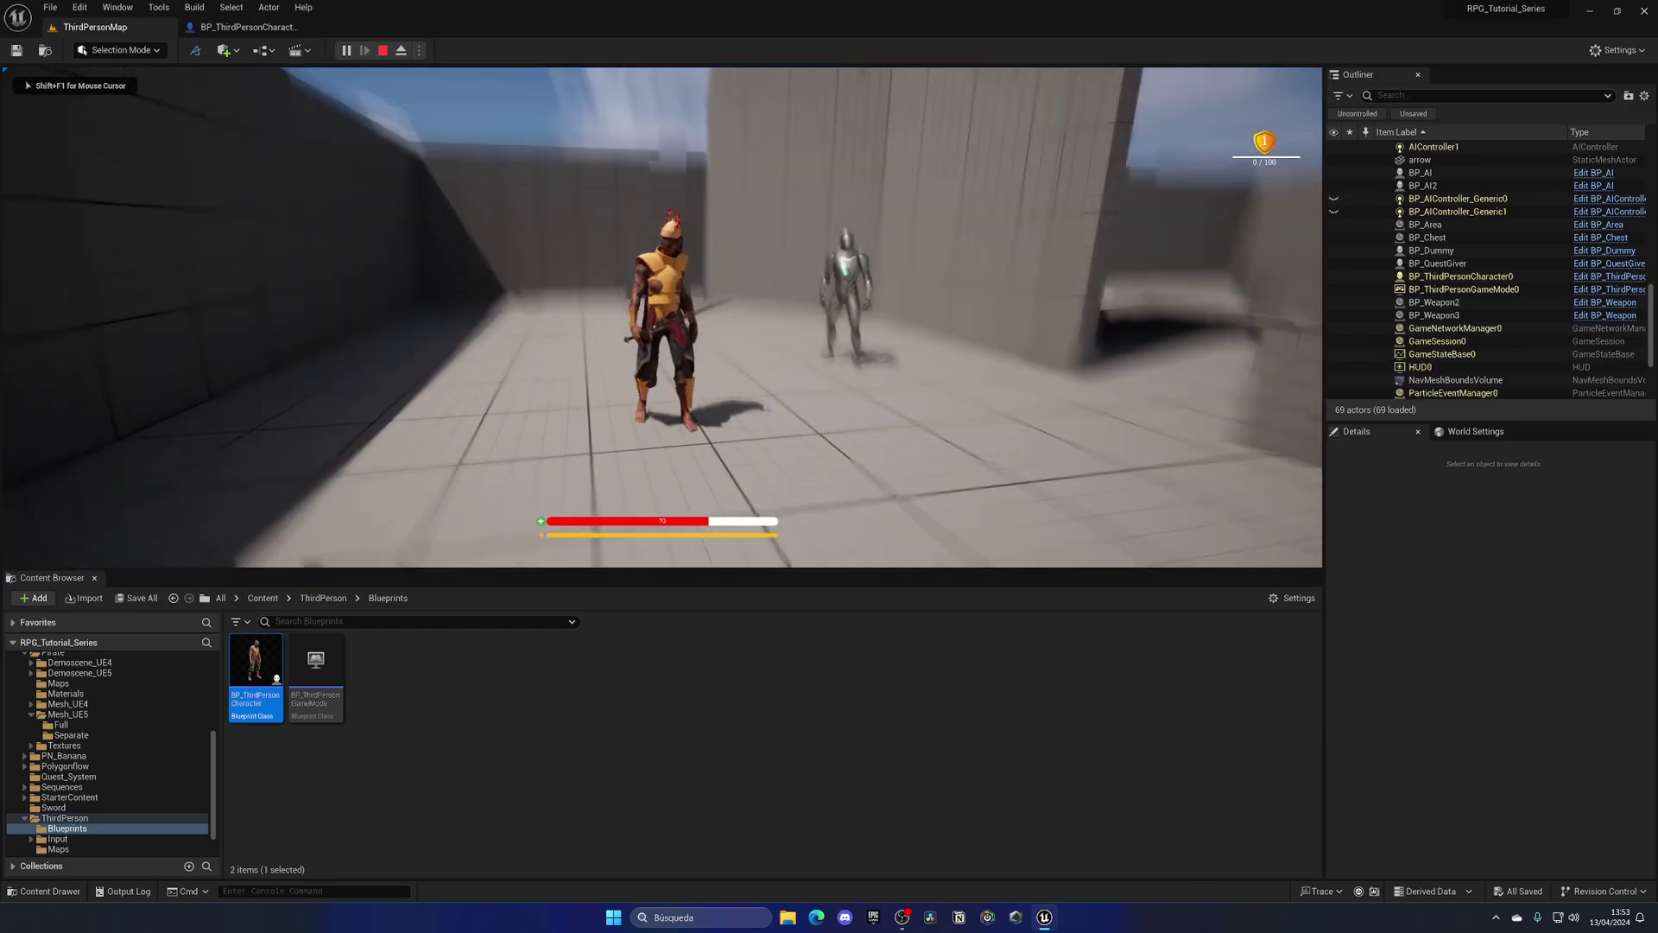
pyautogui.press('w')
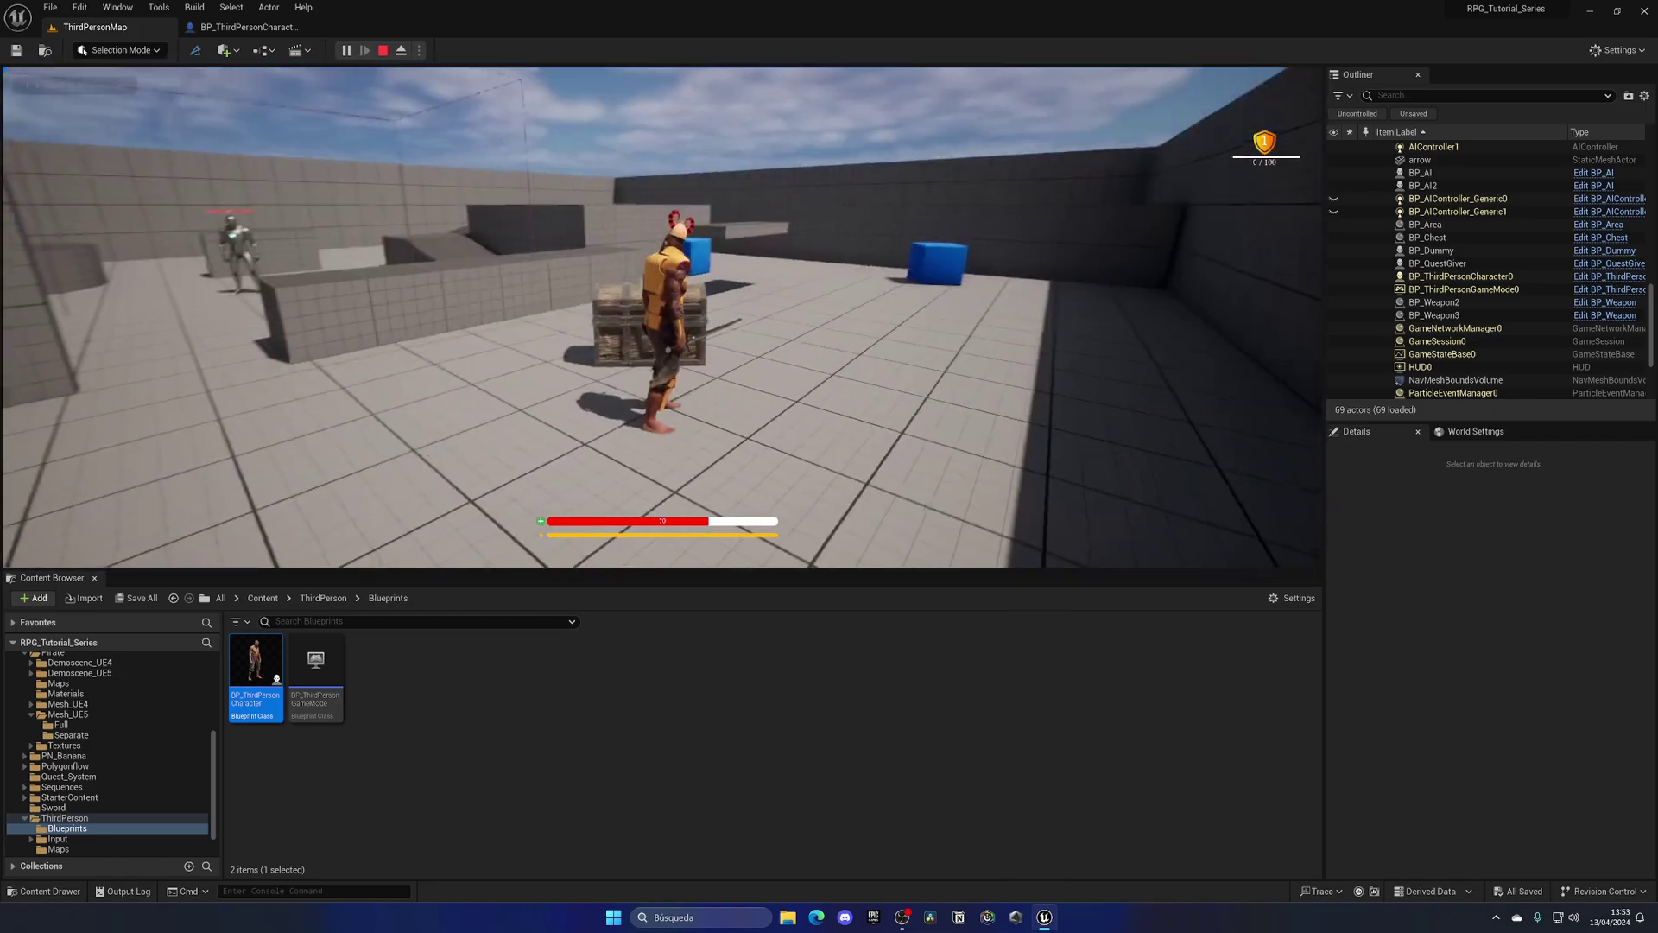
pyautogui.press('1')
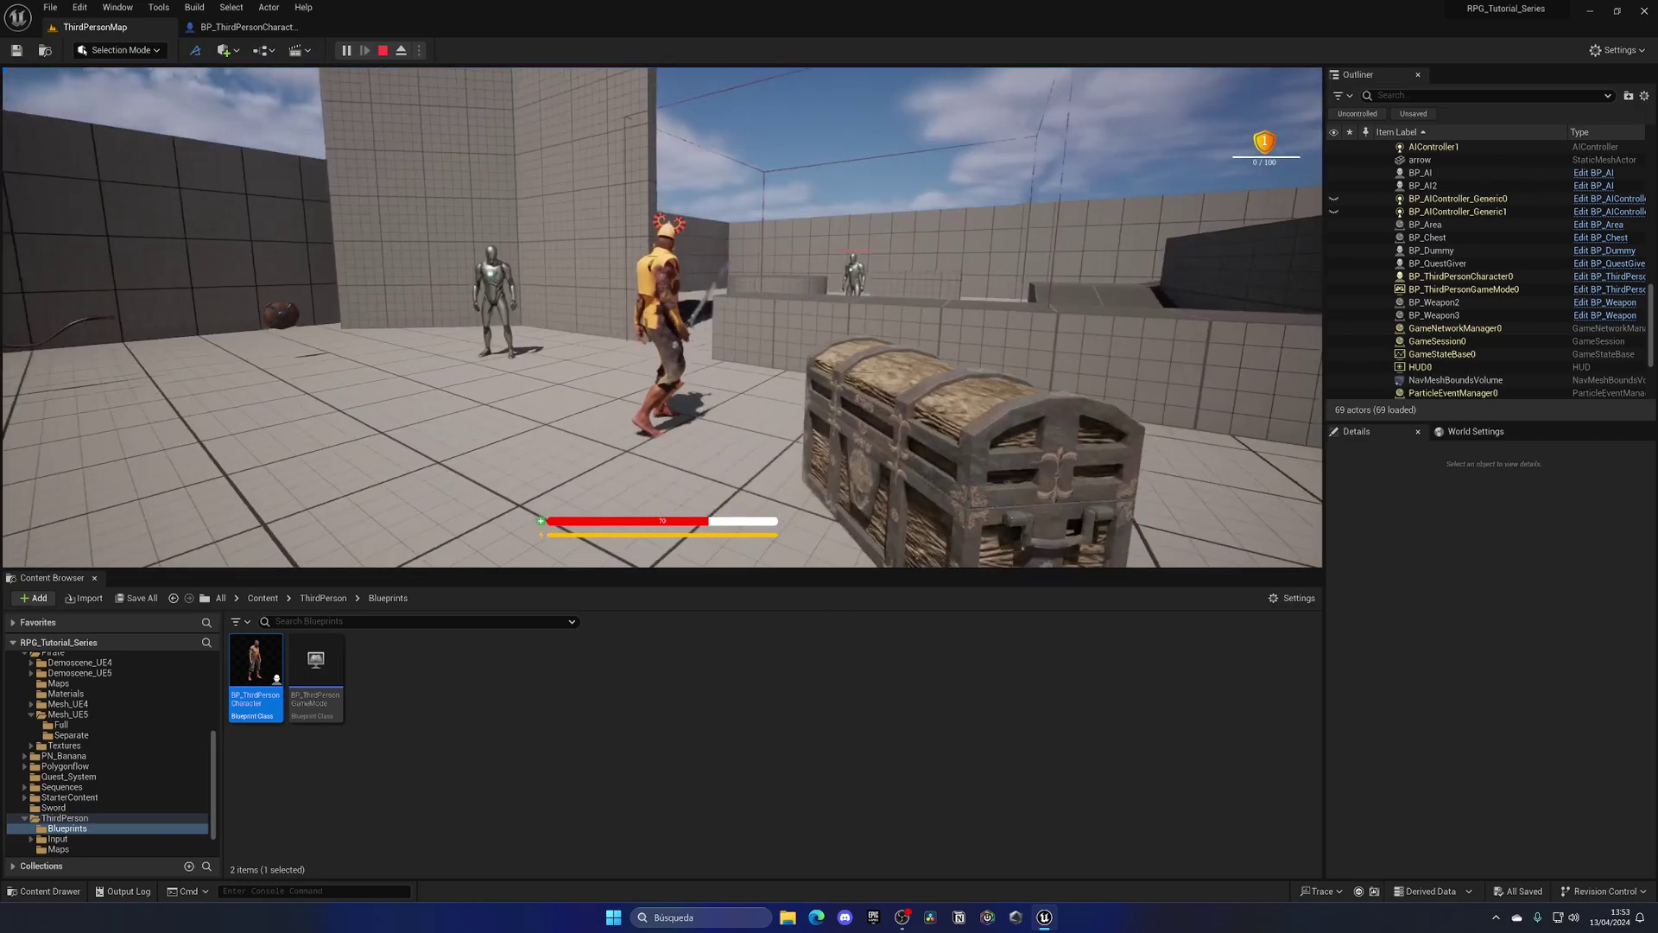
pyautogui.press('Escape')
# - Play ThirdPersonMap again, collect the wooden shield and bow, and equip them in the Shield and Ranged slots of the Equipment screen
pyautogui.click(346, 51)
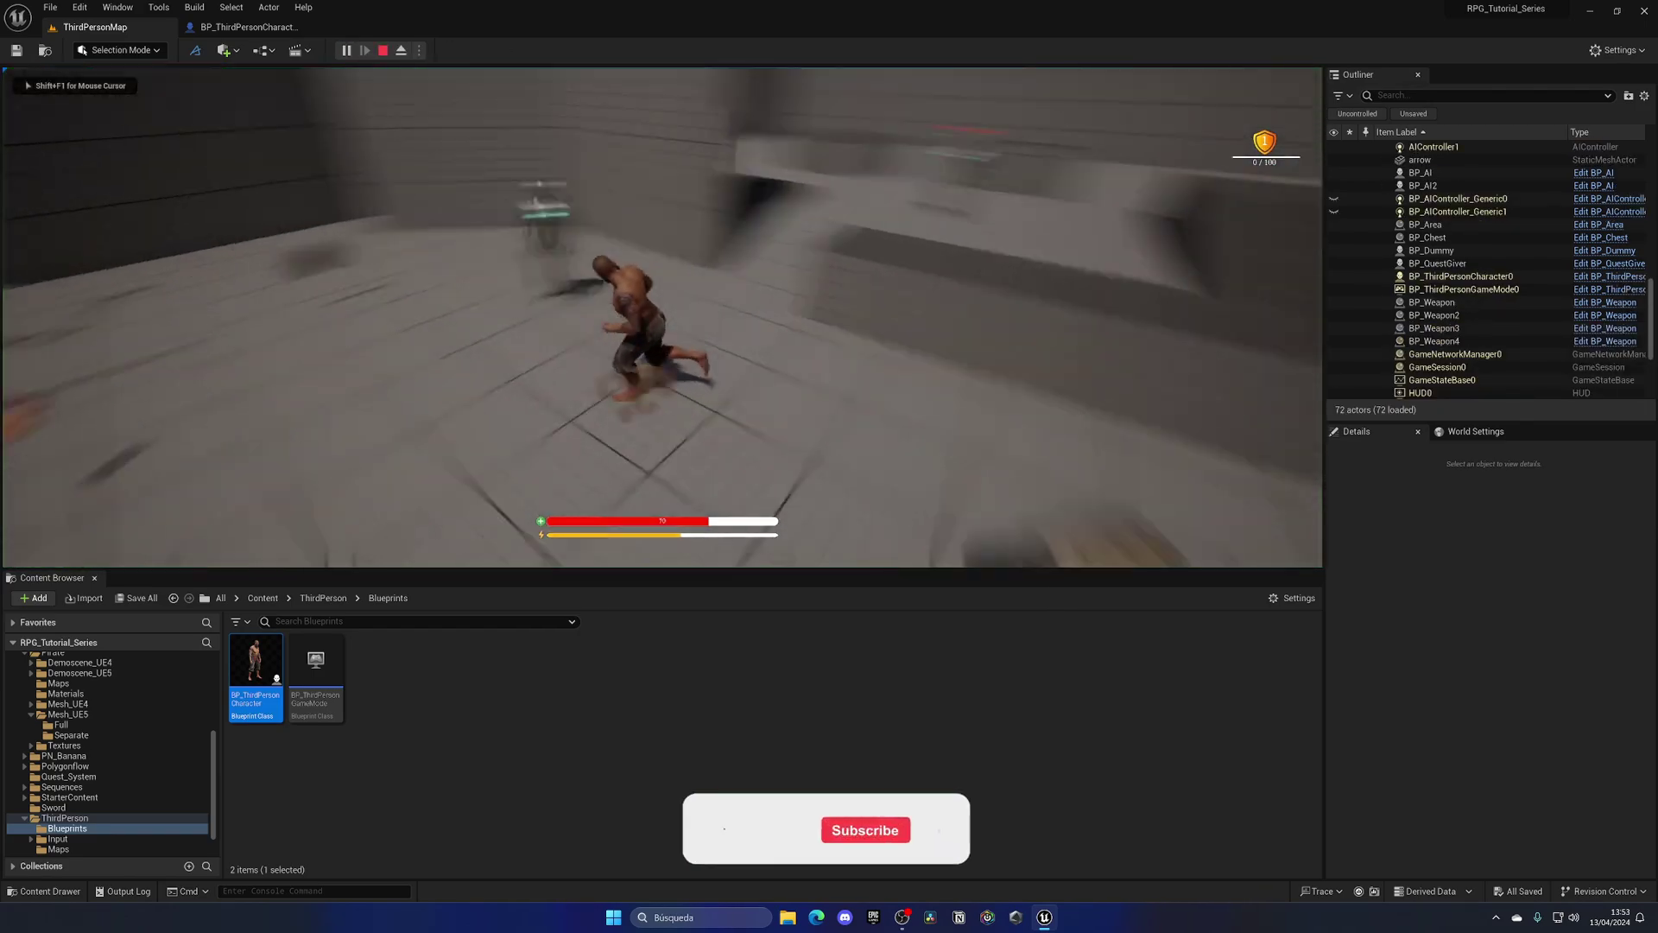
pyautogui.press('w')
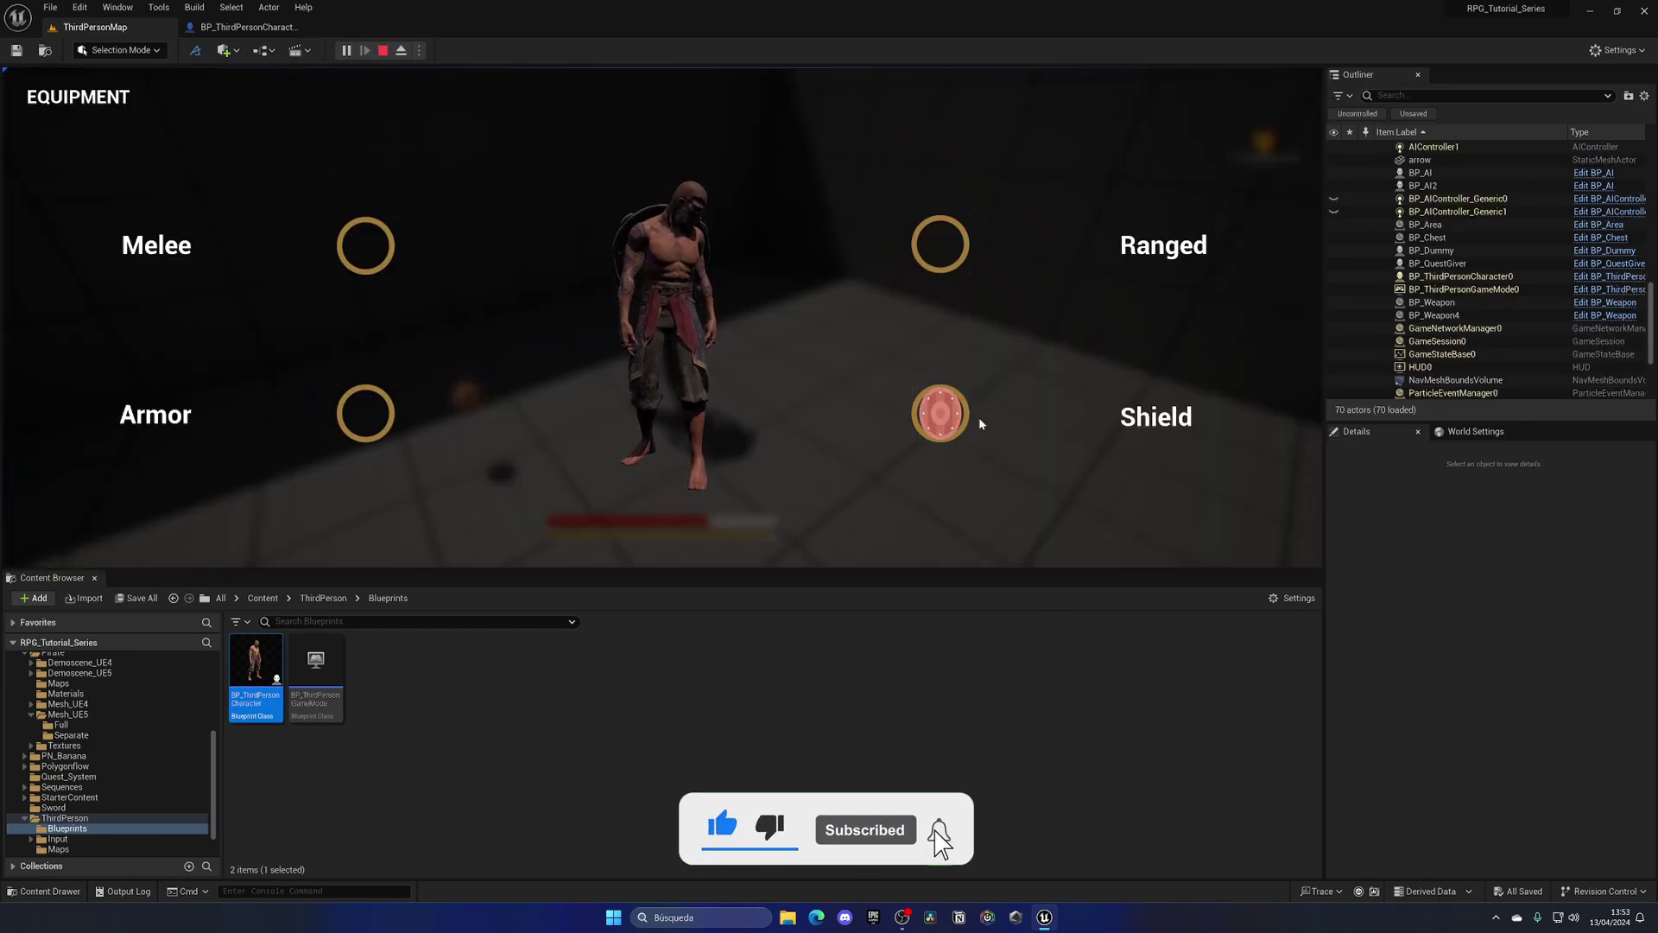
pyautogui.press('w')
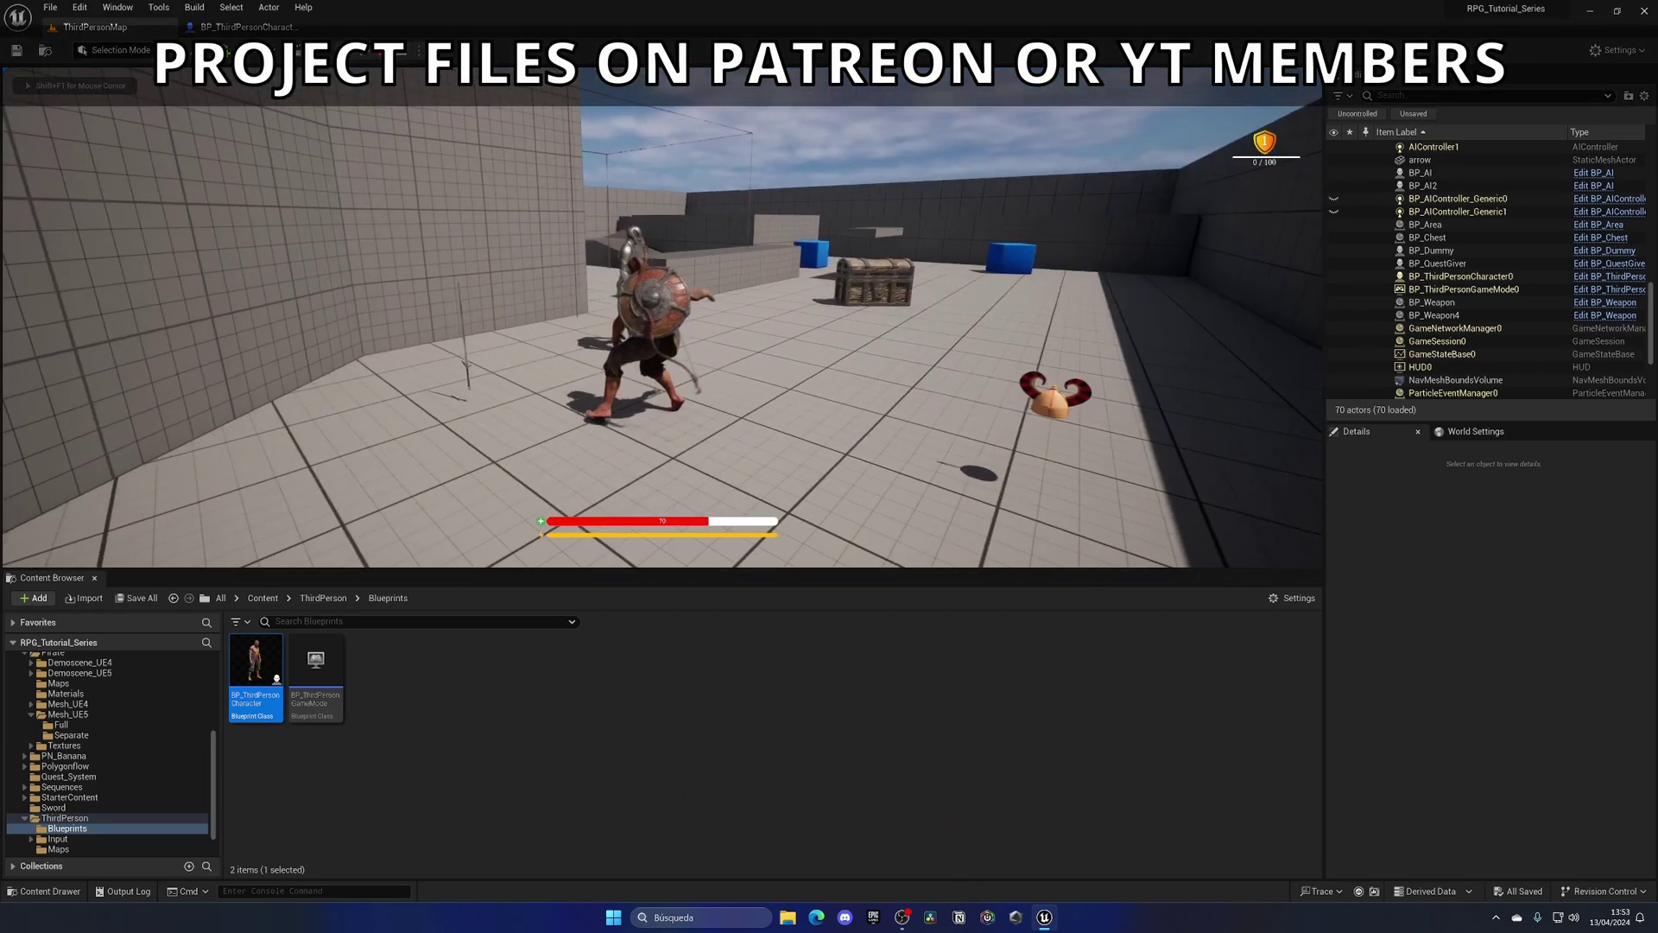
# - Move the pirate around the map near the mannequin and chest with the wooden bow and shield equipped, and stop playing
pyautogui.press('w')
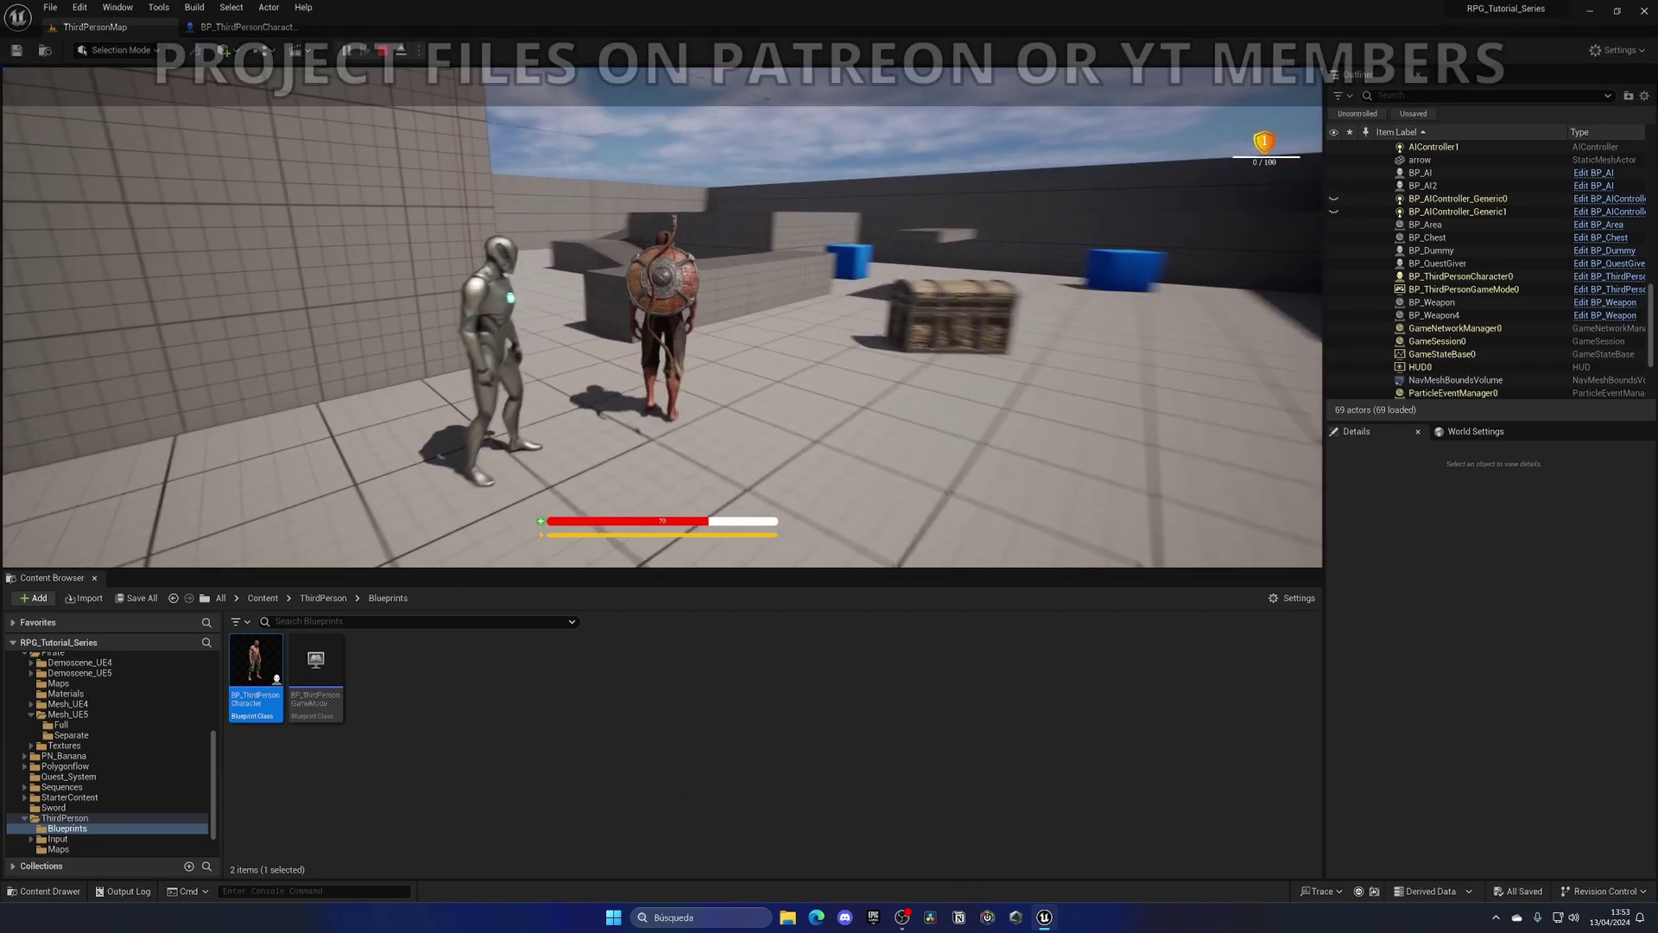
pyautogui.press('w')
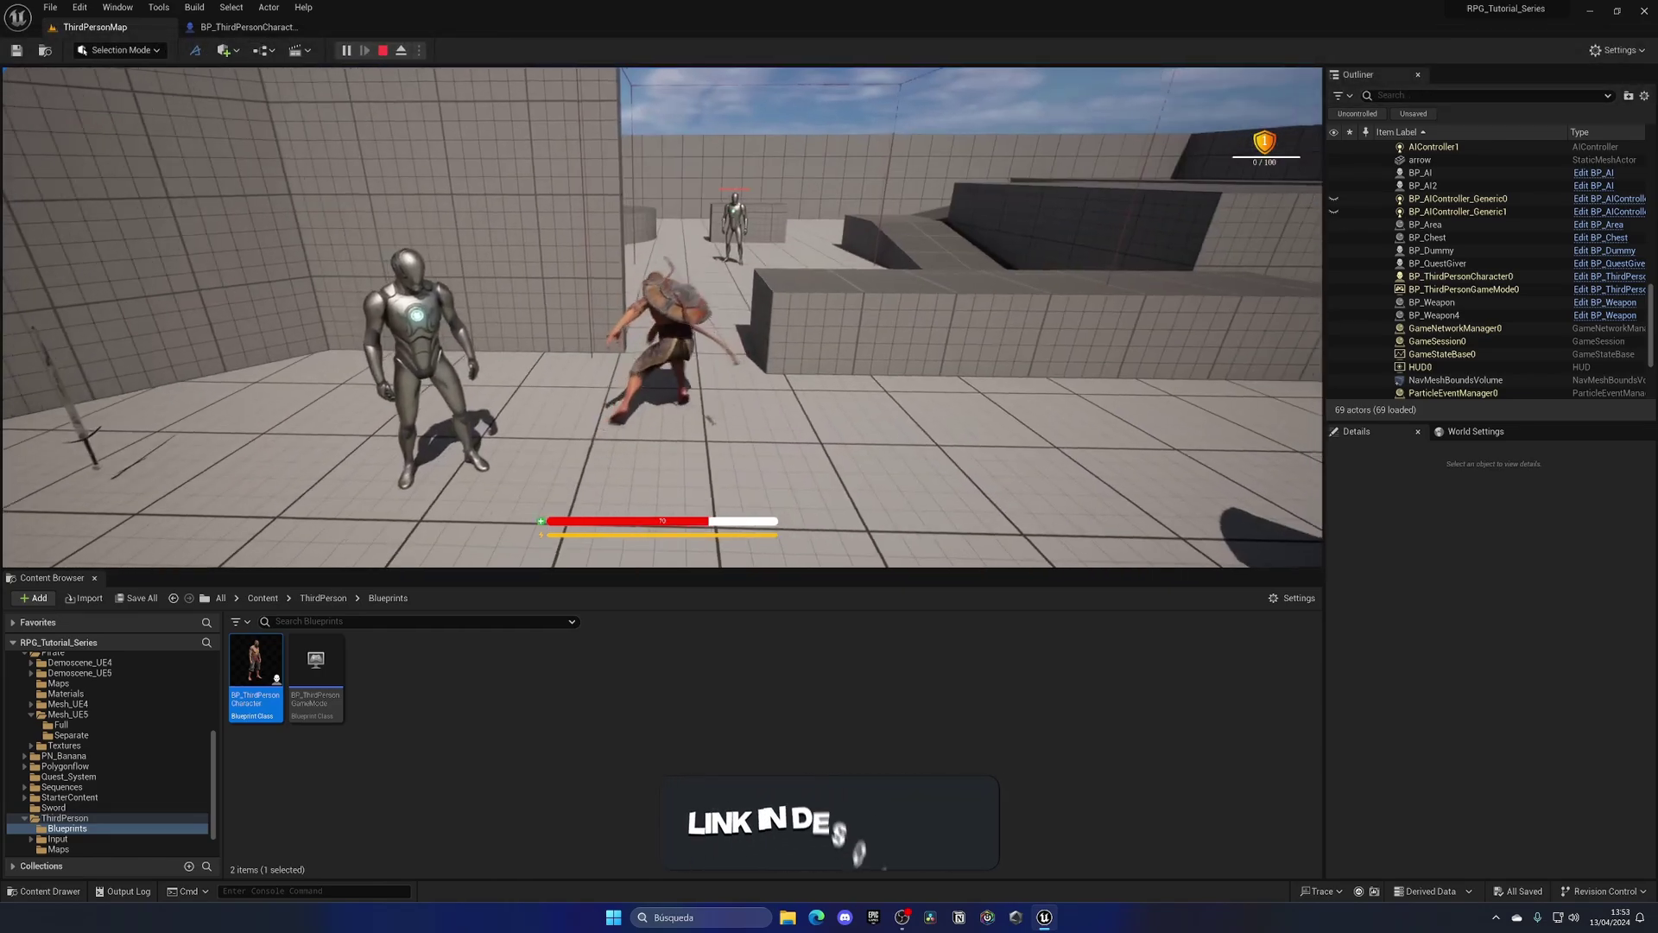
pyautogui.press('a')
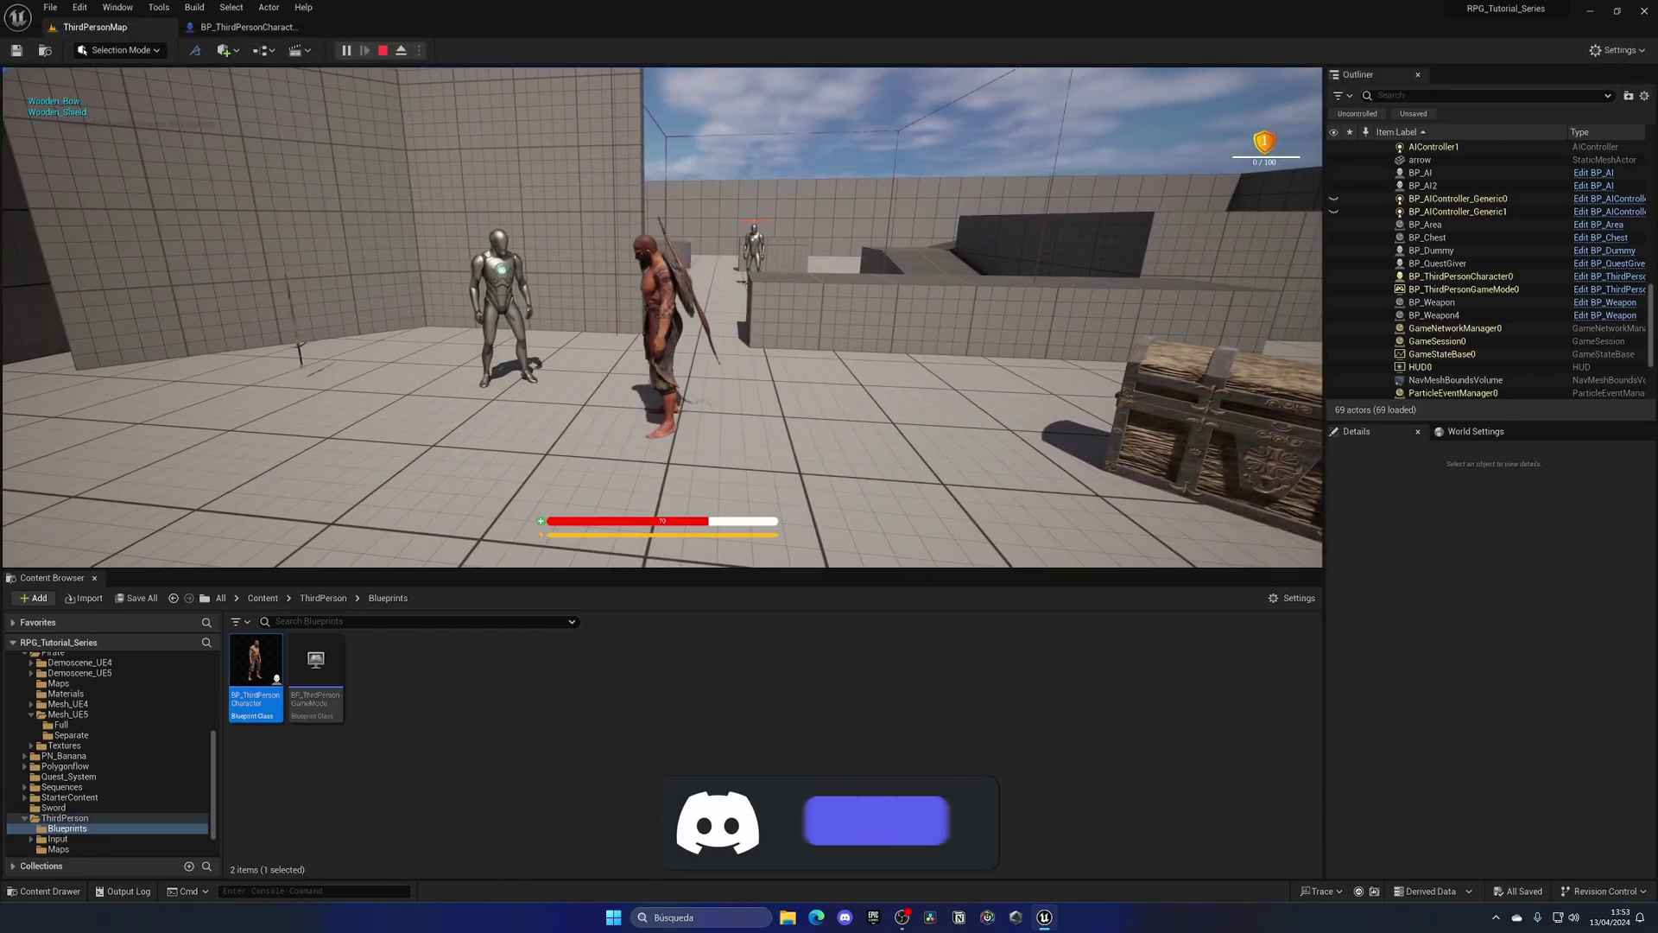
pyautogui.press('w')
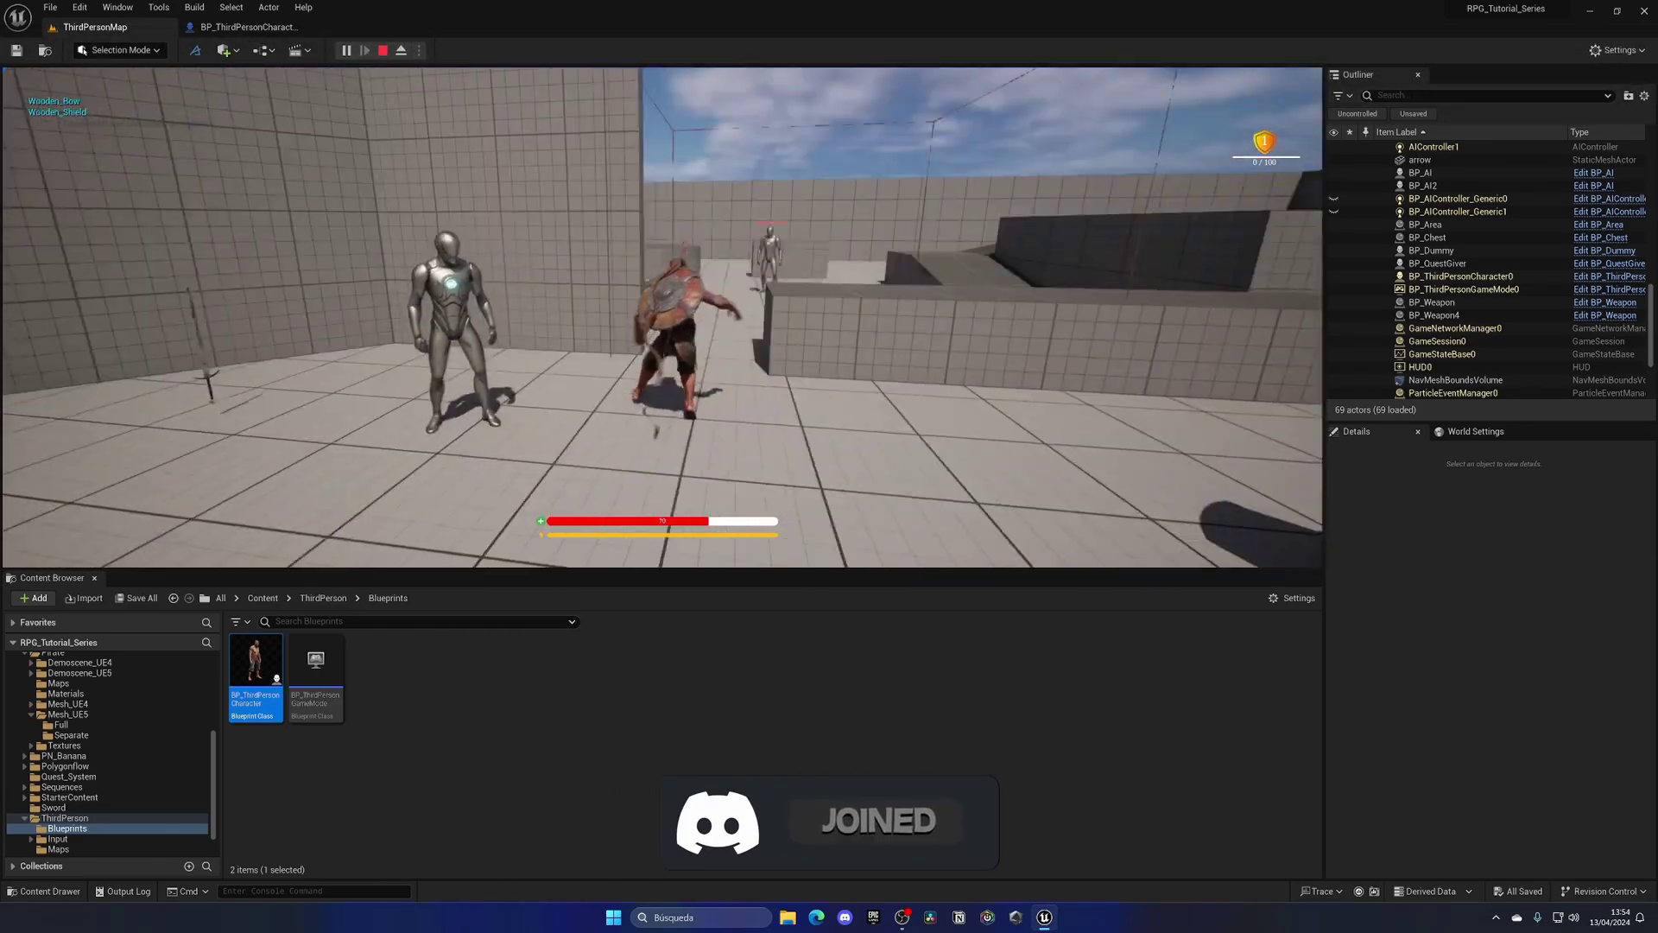
pyautogui.press('s')
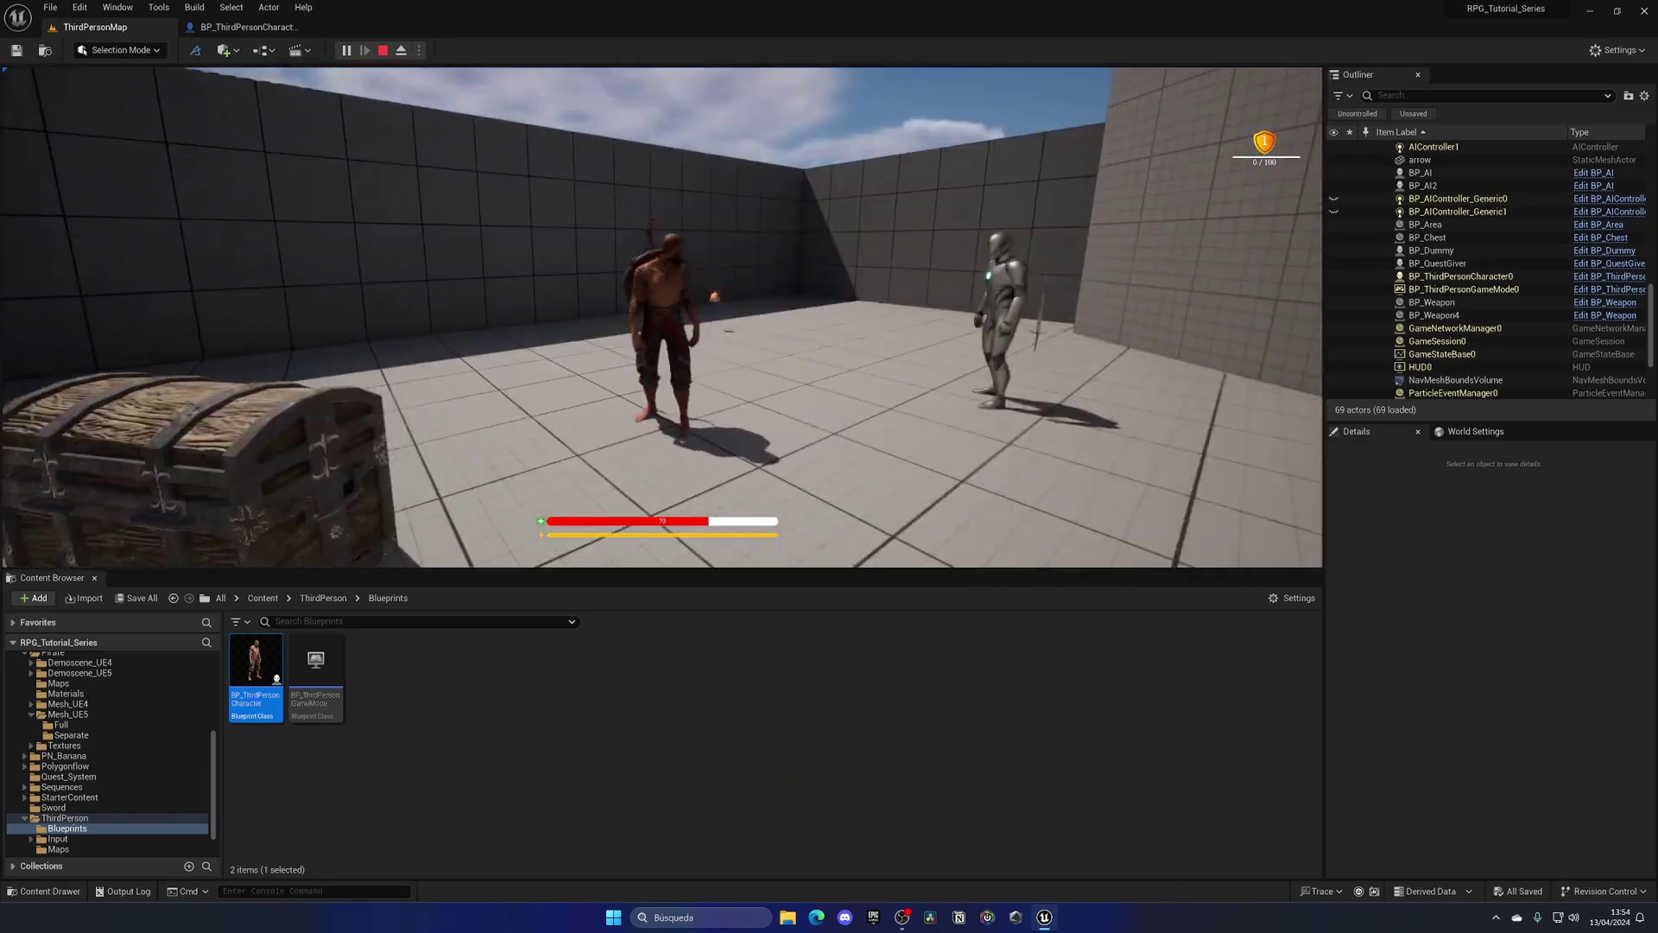
pyautogui.press('w')
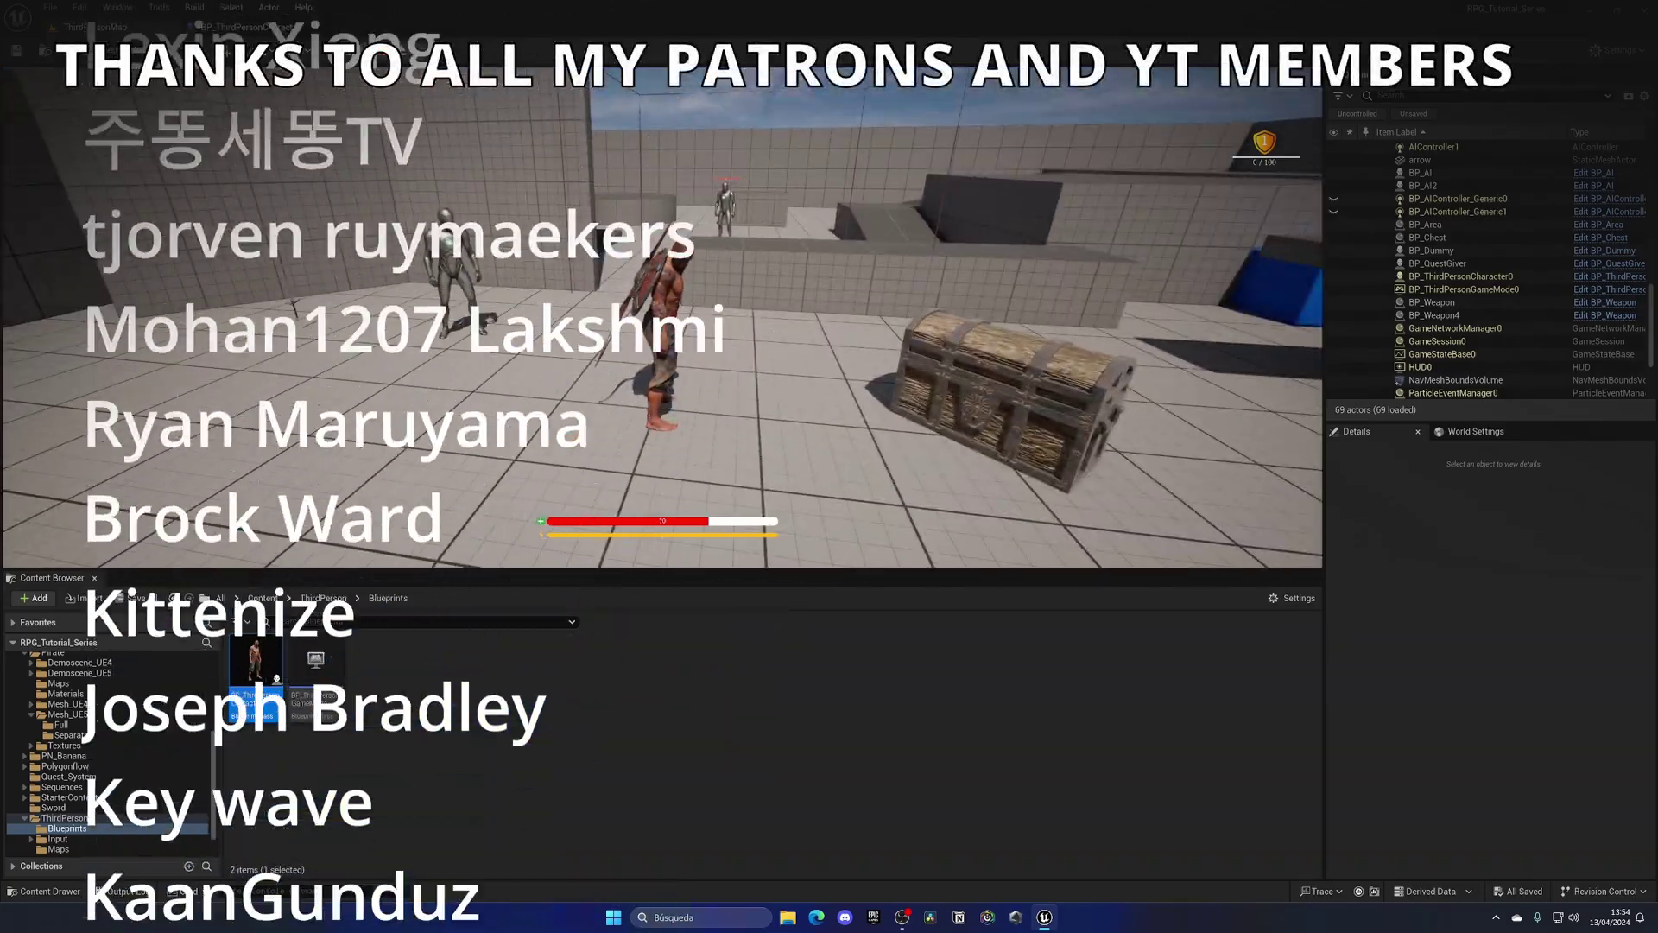
pyautogui.press('Escape')
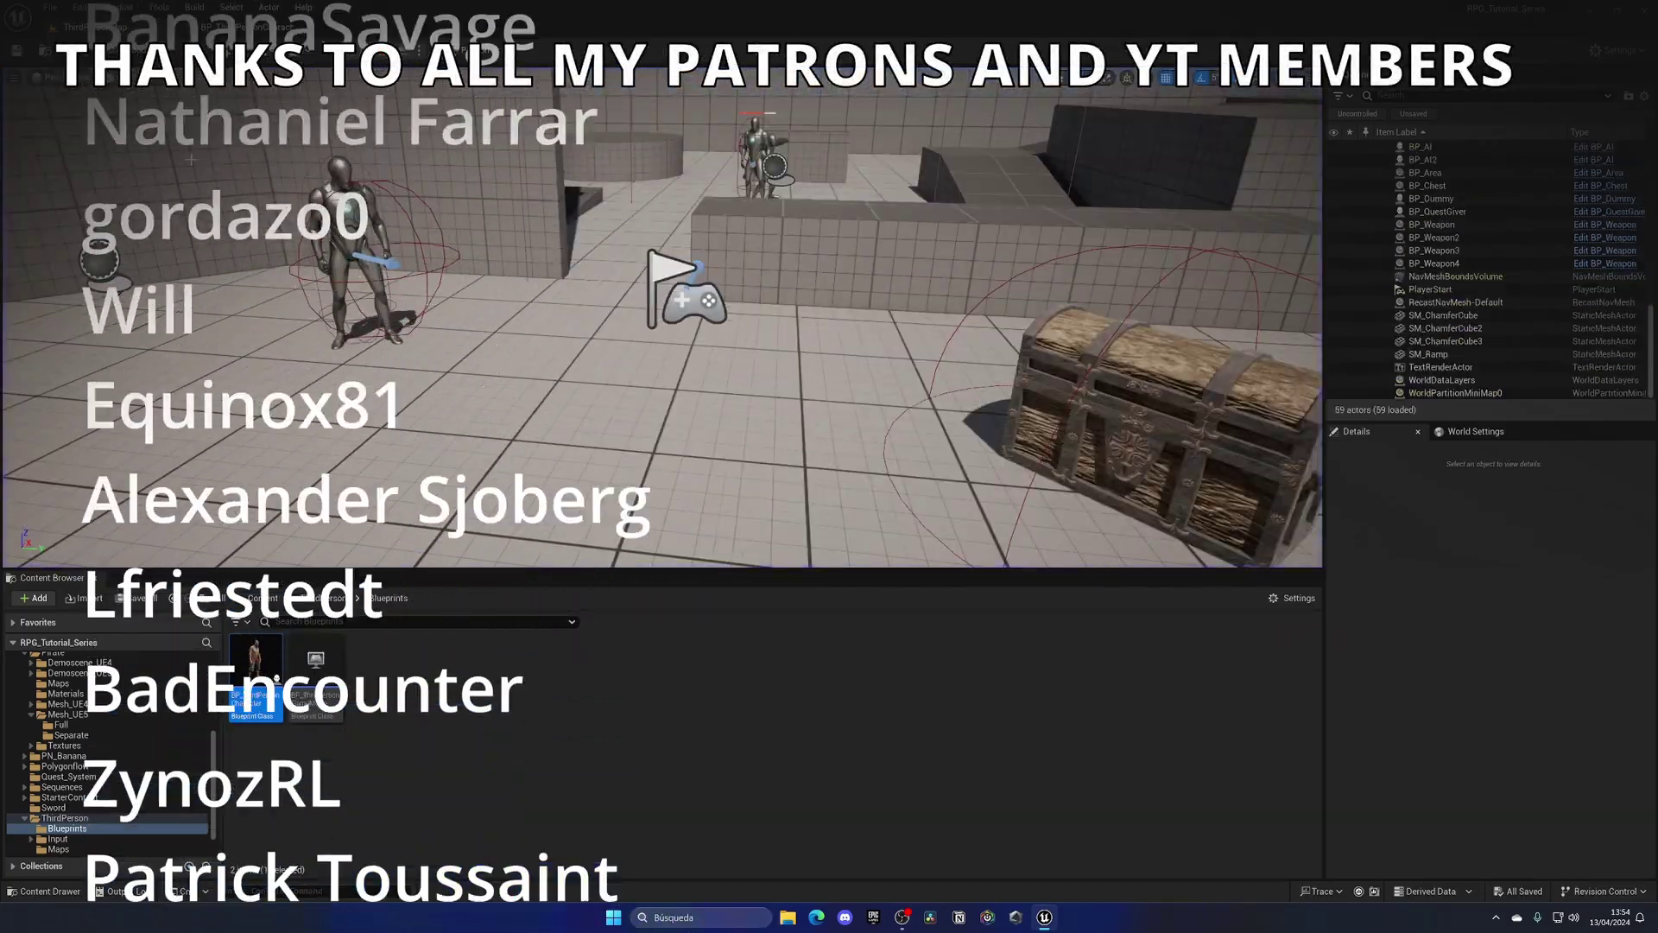
# - Return to the top-level Content folder in the Content Browser
pyautogui.moveTo(663, 317); pyautogui.dragTo(561, 246, button='right')
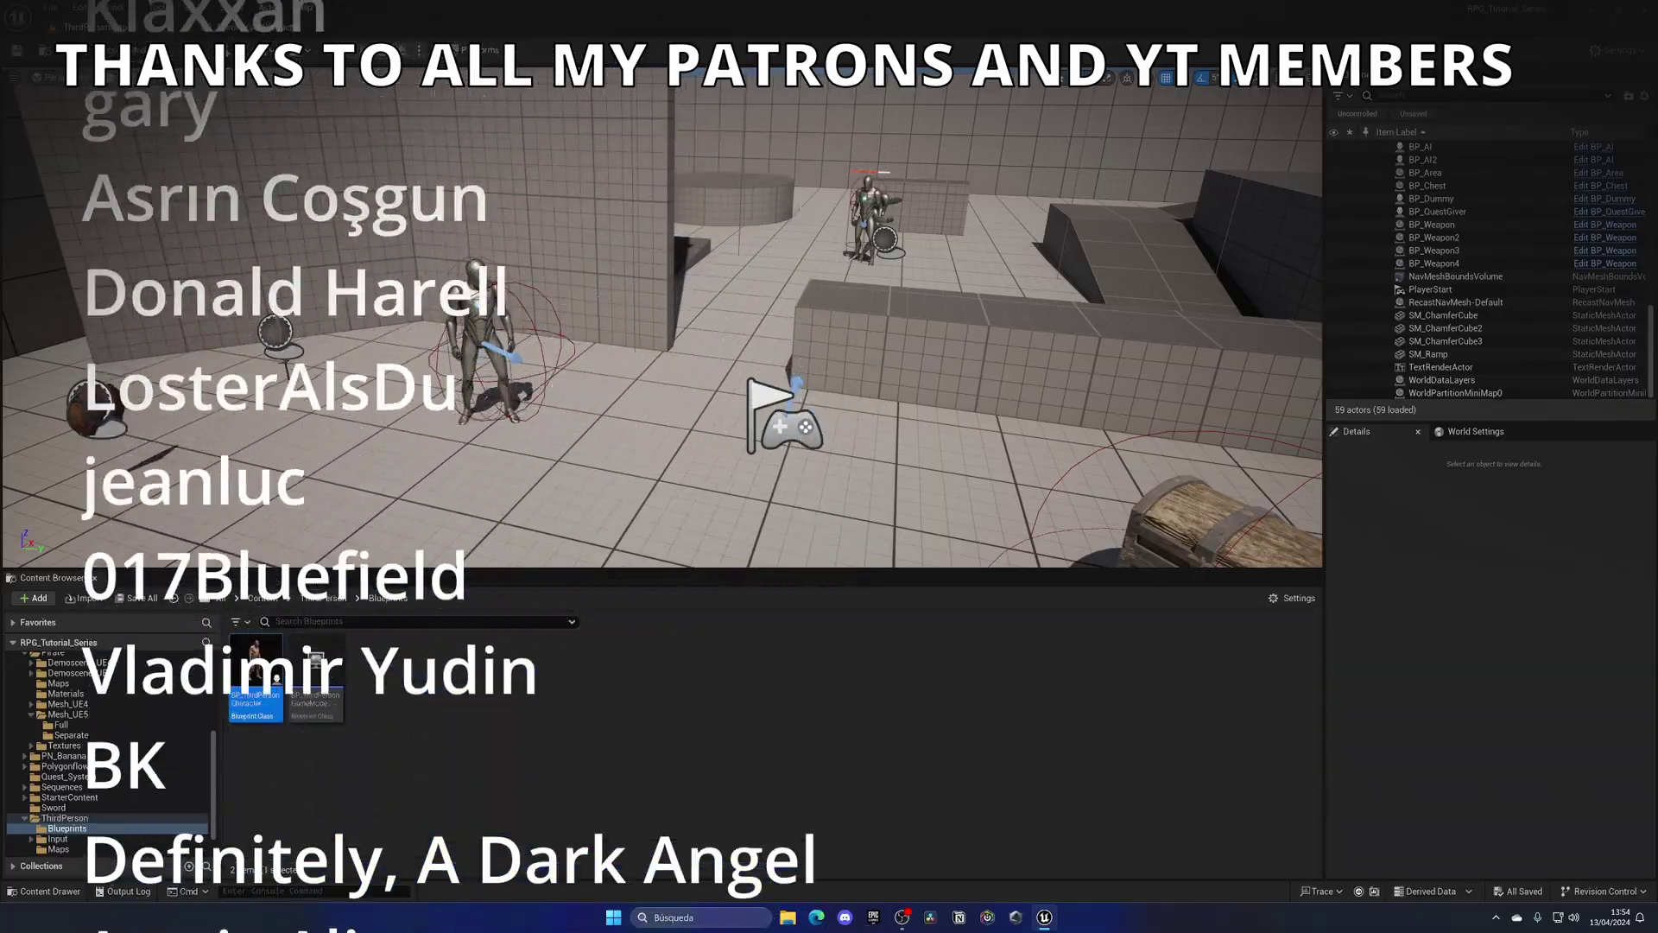
pyautogui.click(262, 598)
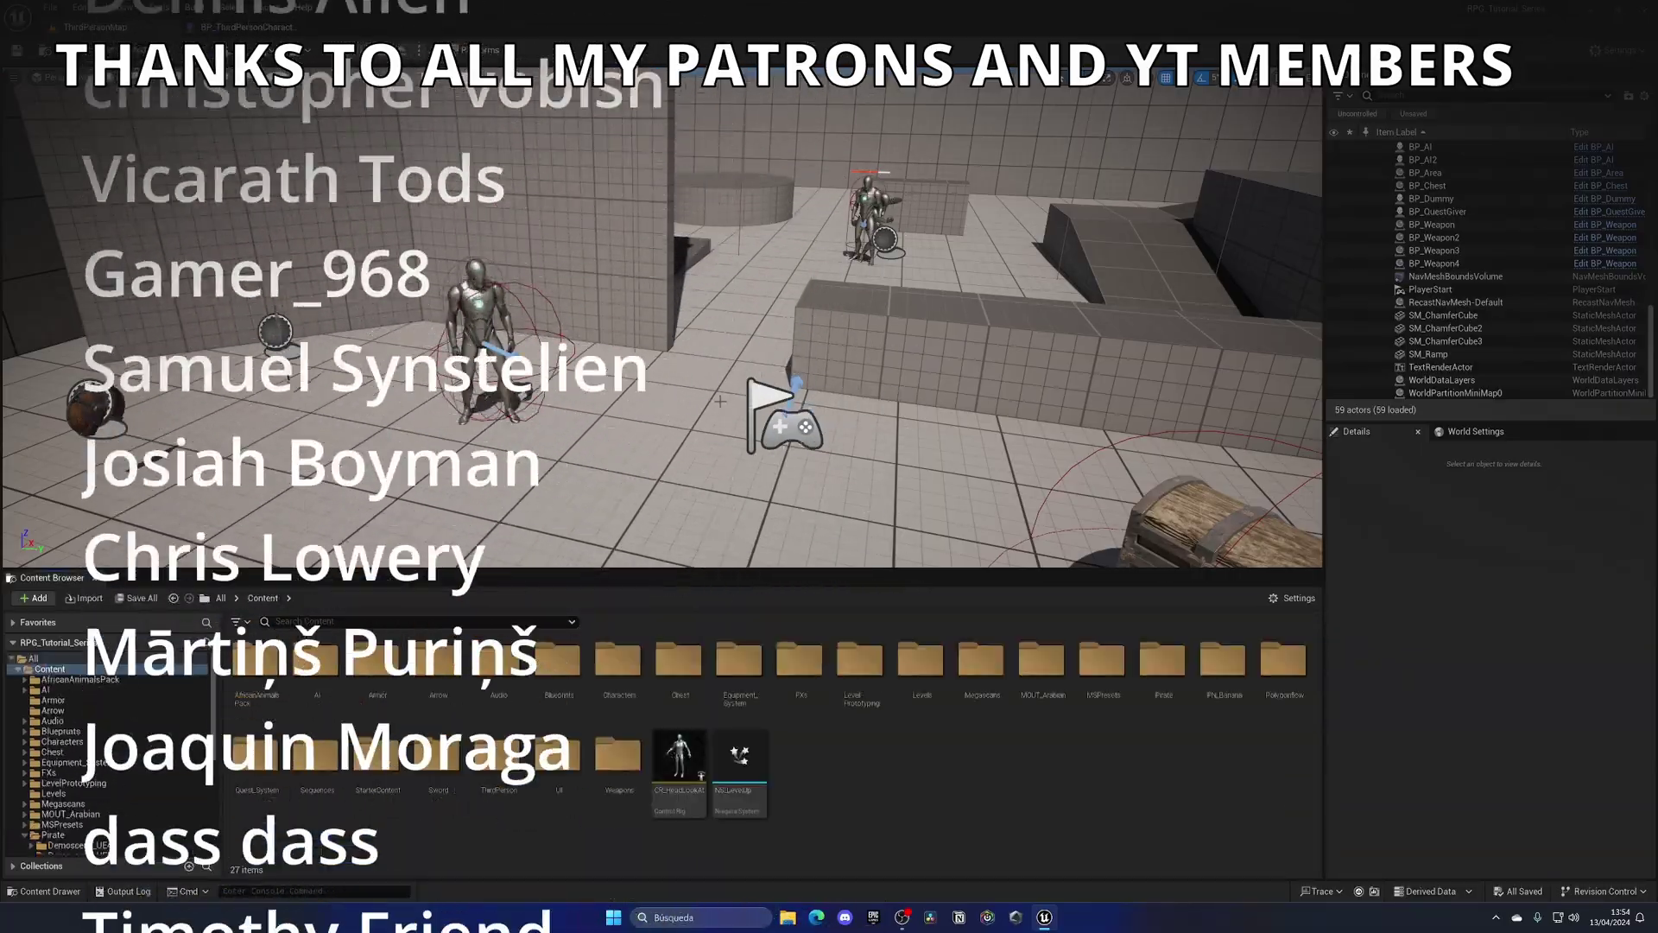